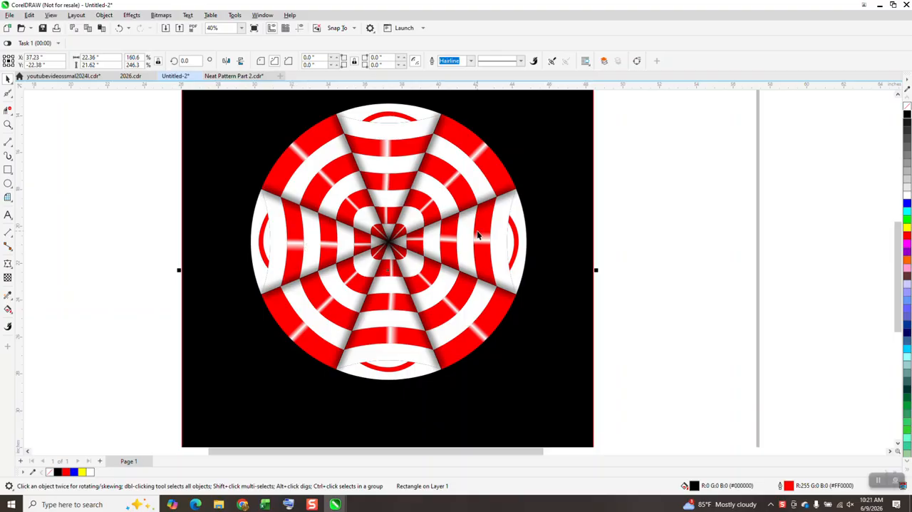
Step: Move the red and white umbrella pattern with its black background to beyond the page's right edge
{"action": "scroll", "coordinate": [477, 235], "scroll_direction": "down", "scroll_amount": 2}
{"action": "left_click_drag", "start_coordinate": [319, 140], "coordinate": [546, 366]}
{"action": "left_click_drag", "start_coordinate": [428, 220], "coordinate": [670, 191]}
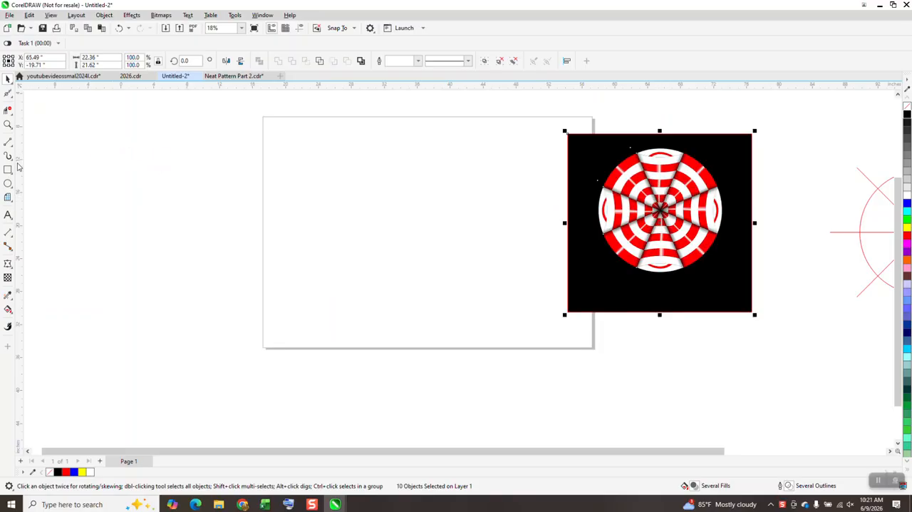
Step: Draw a circle about 16.6 inches in diameter and centre it on the page
{"action": "left_click", "coordinate": [9, 184]}
{"action": "left_click_drag", "start_coordinate": [509, 171], "coordinate": [396, 304]}
{"action": "key", "text": "p"}
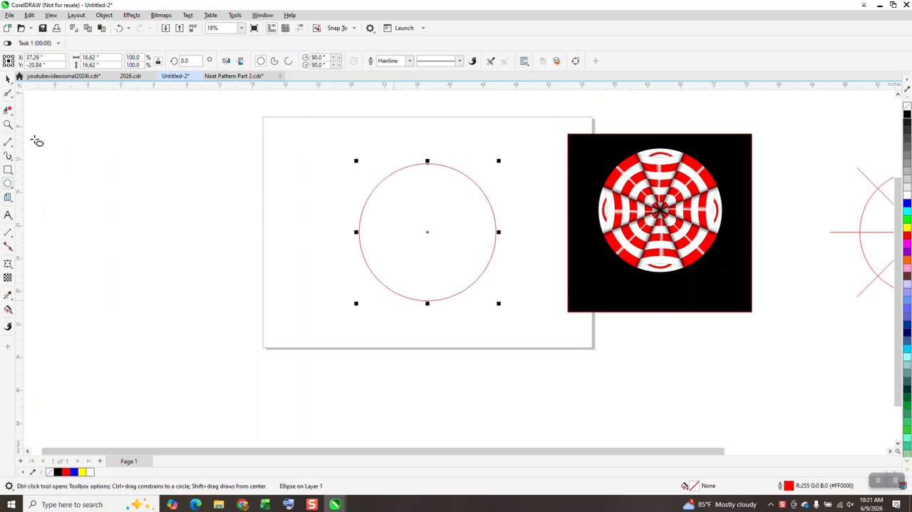
Step: Draw a vertical line about 27.2 inches long and centre it on the page through the circle
{"action": "left_click", "coordinate": [9, 142]}
{"action": "left_click_drag", "start_coordinate": [235, 117], "coordinate": [237, 348]}
{"action": "key", "text": "p"}
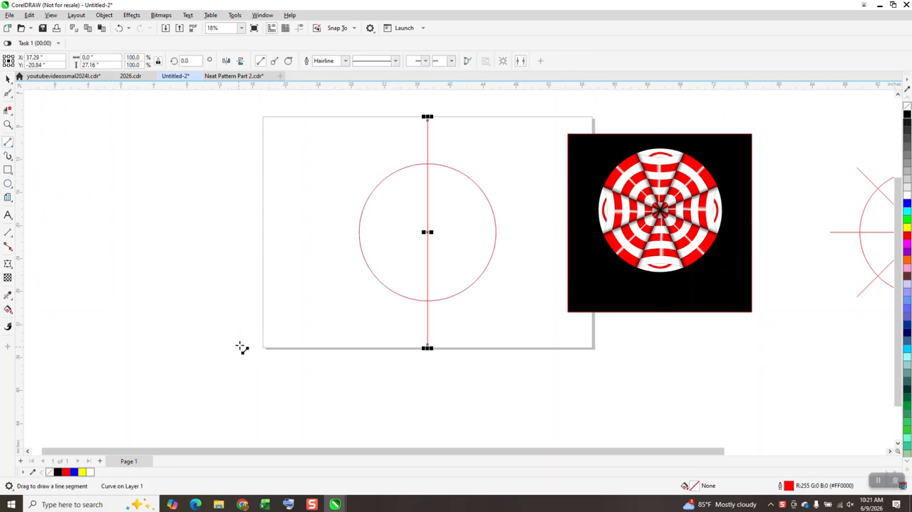
Step: Make a copy of the vertical line rotated 45 degrees, and repeat the rotation for a third, horizontal line
{"action": "left_click", "coordinate": [190, 60]}
{"action": "type", "text": "45"}
{"action": "key", "text": "Return"}
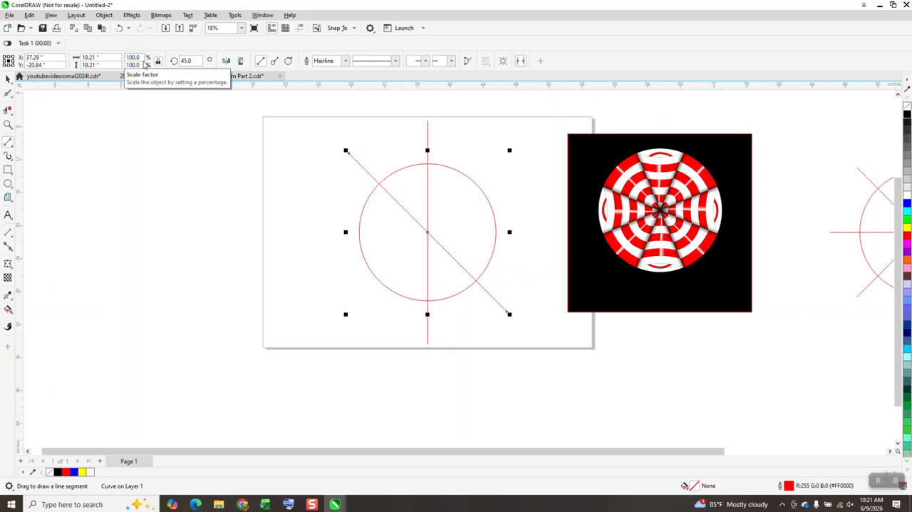
{"action": "key", "text": "ctrl+s"}
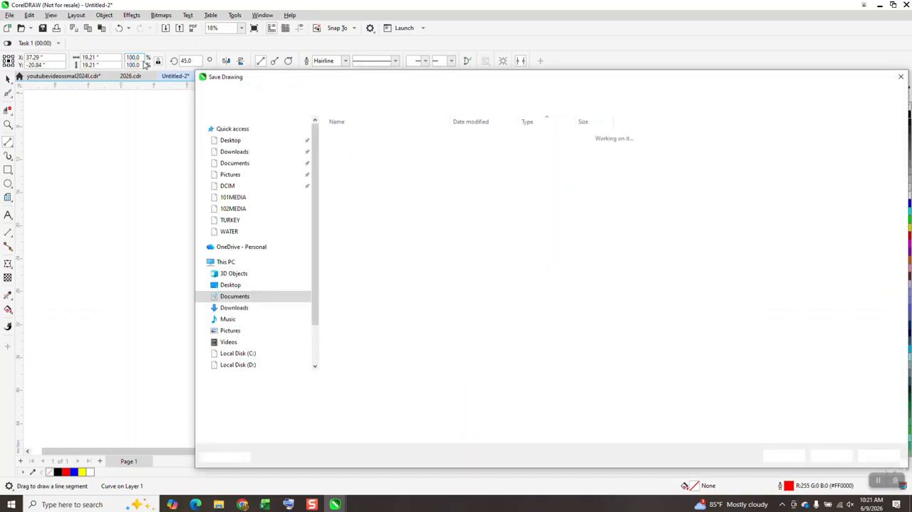
{"action": "left_click", "coordinate": [900, 76]}
{"action": "key", "text": "ctrl+r"}
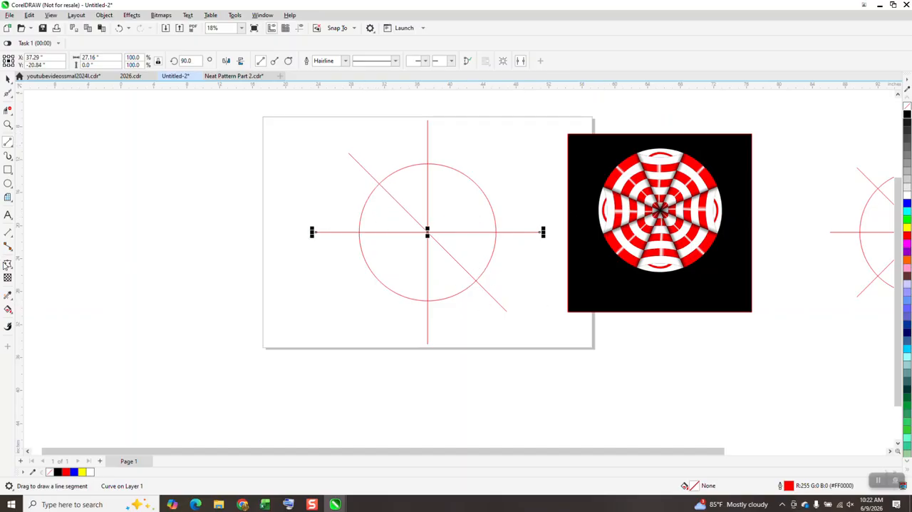
Step: Fill the two adjacent wedges in the circle's upper-left quarter with black and no outline using Smart Fill
{"action": "left_click", "coordinate": [8, 309]}
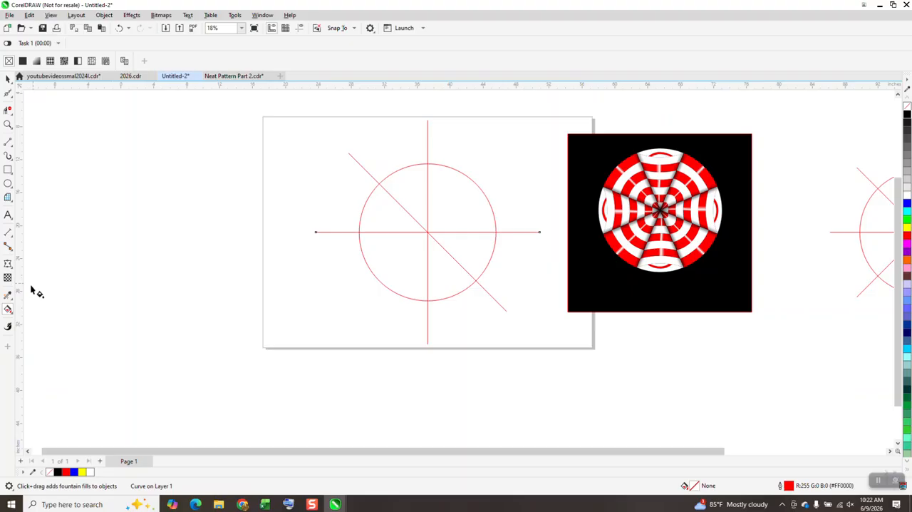
{"action": "left_click", "coordinate": [11, 315]}
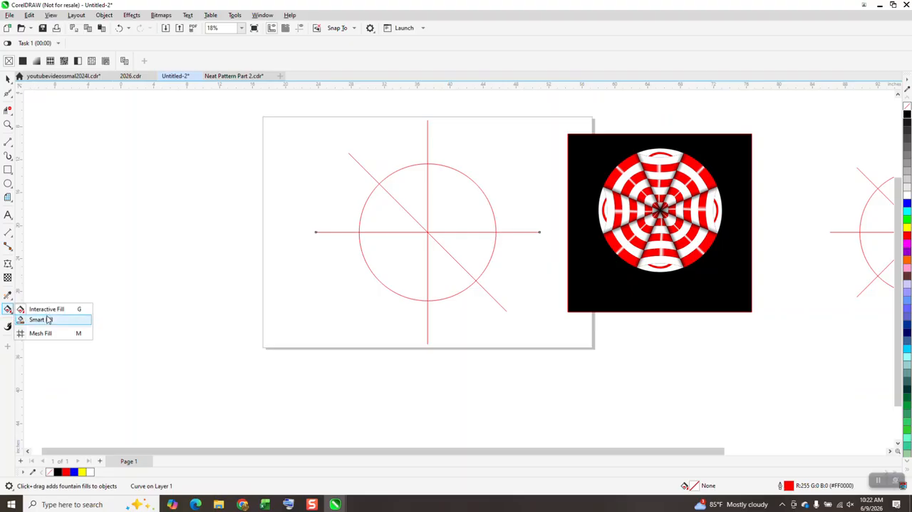
{"action": "left_click", "coordinate": [41, 320]}
{"action": "left_click", "coordinate": [398, 199]}
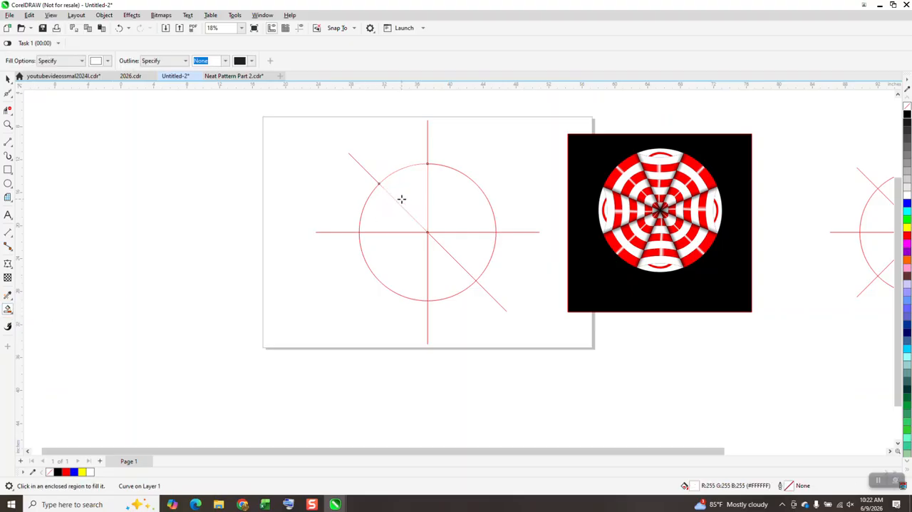
{"action": "left_click", "coordinate": [119, 28]}
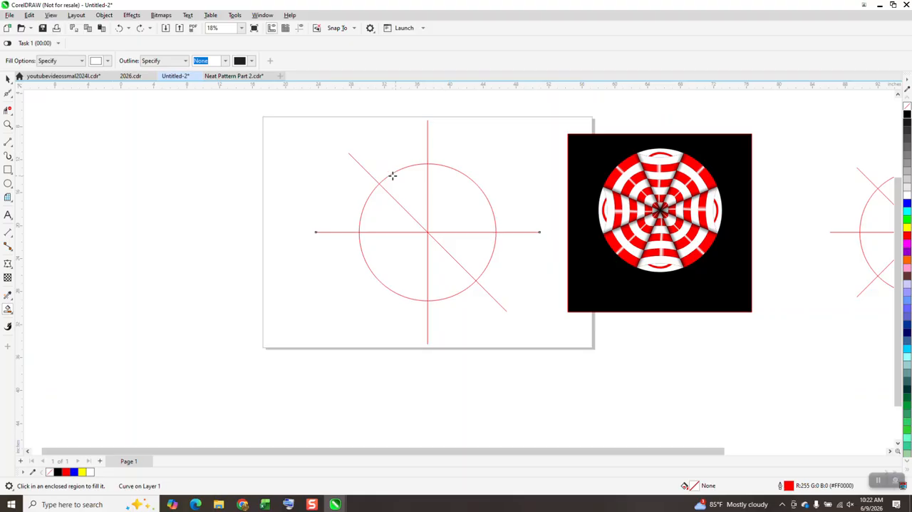
{"action": "left_click", "coordinate": [108, 61]}
{"action": "left_click", "coordinate": [103, 112]}
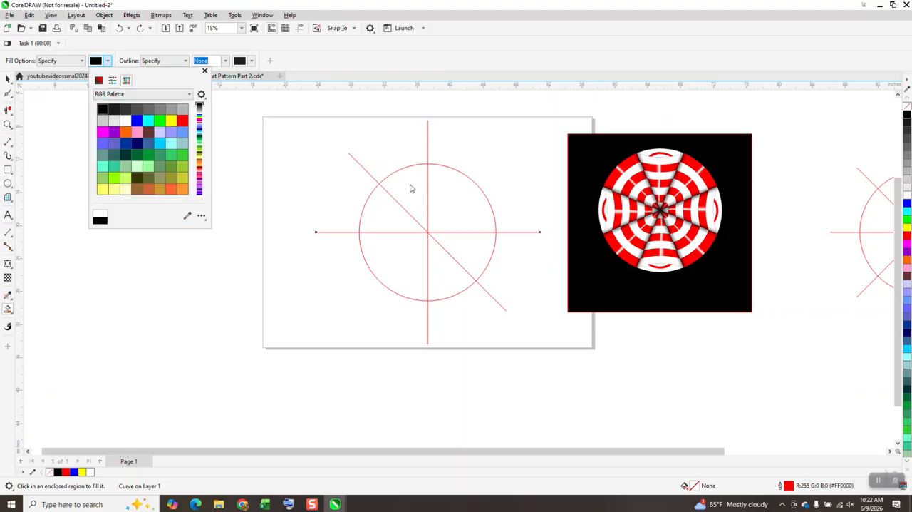
{"action": "left_click", "coordinate": [417, 186]}
{"action": "left_click", "coordinate": [385, 212]}
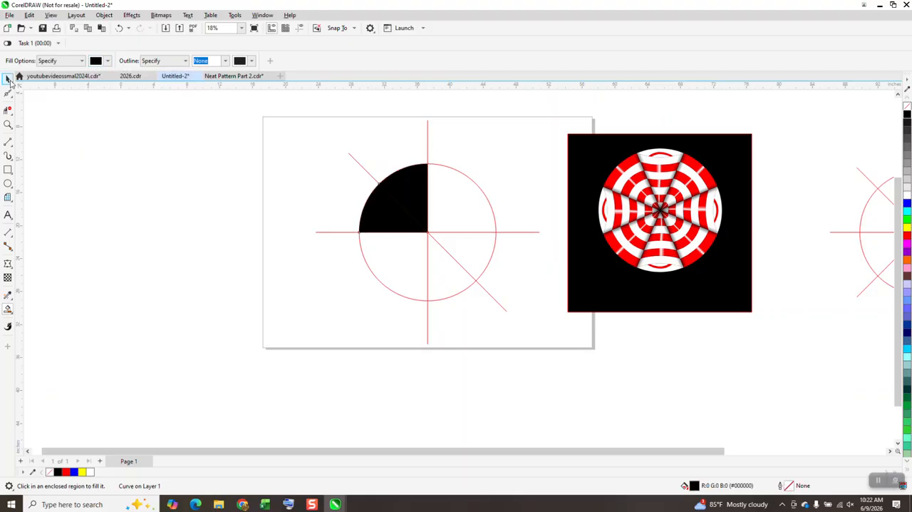
Step: Move the two black wedges 10 inches left, one after the other, out of the construction circle
{"action": "left_click", "coordinate": [7, 79]}
{"action": "key", "text": "Left"}
{"action": "key", "text": "Left"}
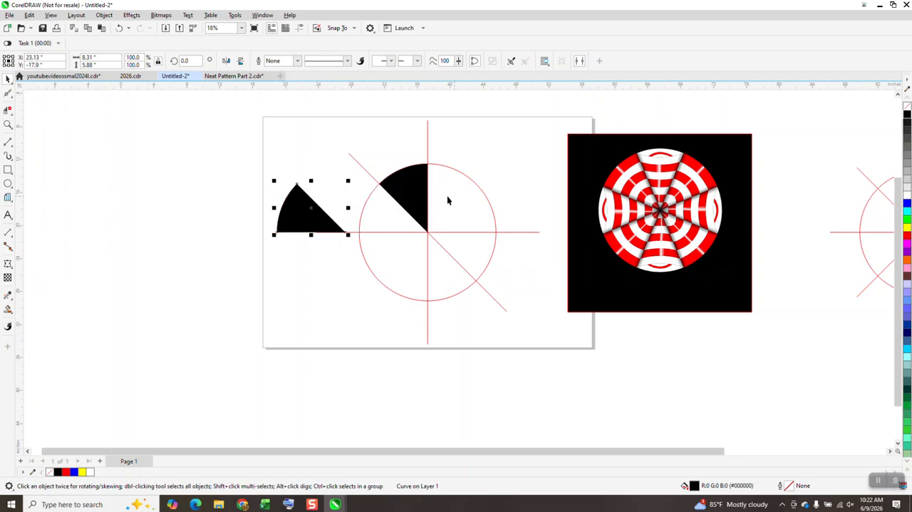
{"action": "left_click", "coordinate": [411, 182]}
{"action": "key", "text": "Left"}
{"action": "key", "text": "Left"}
Step: Delete the construction circle and all the lines crossing it
{"action": "left_click_drag", "start_coordinate": [316, 108], "coordinate": [563, 352]}
{"action": "key", "text": "Delete"}
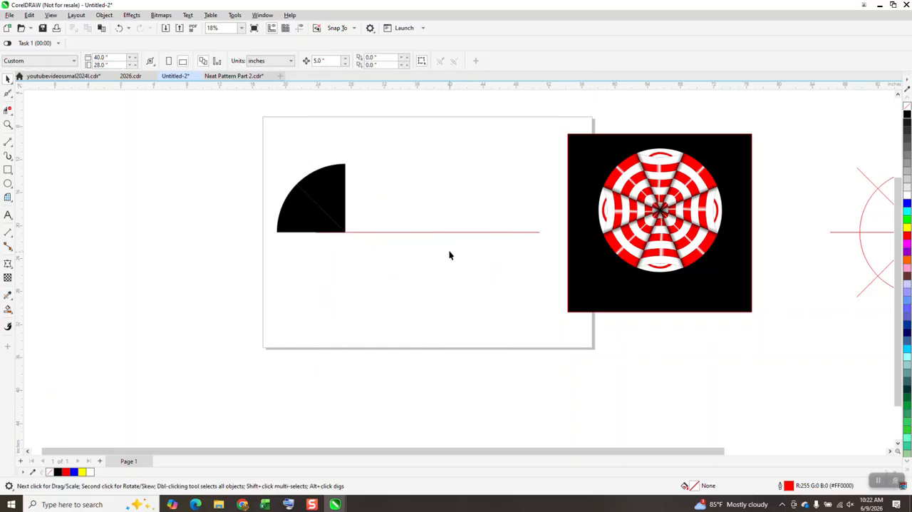
{"action": "left_click", "coordinate": [441, 232]}
{"action": "key", "text": "Delete"}
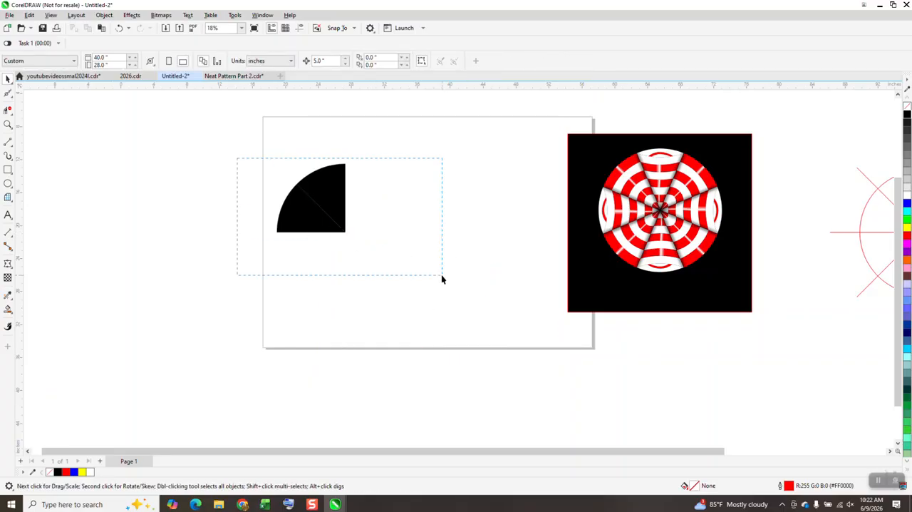
Step: Move both black wedges together 10 inches back to the right
{"action": "left_click_drag", "start_coordinate": [441, 279], "coordinate": [443, 271]}
{"action": "key", "text": "Right"}
{"action": "key", "text": "Right"}
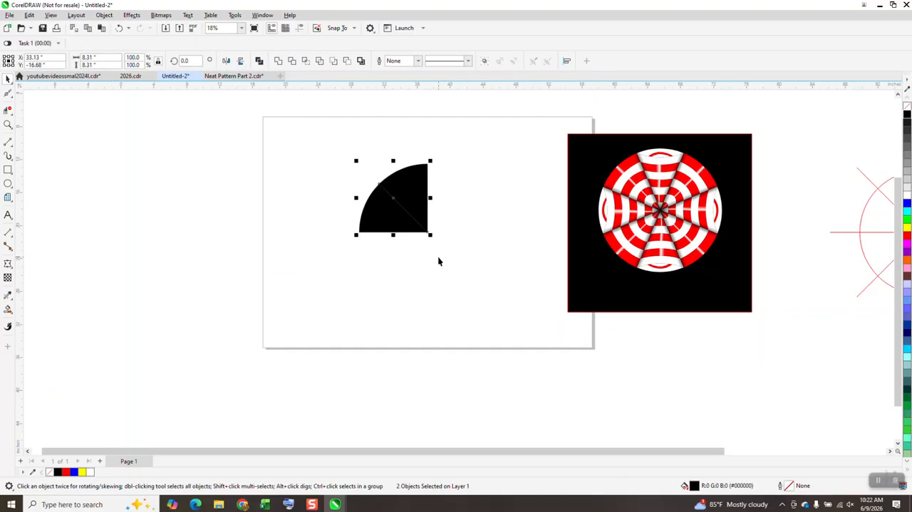
Step: Set the rotation centre at the wedges' shared tip and rotate both wedges clockwise to 337.5 degrees
{"action": "left_click", "coordinate": [407, 216]}
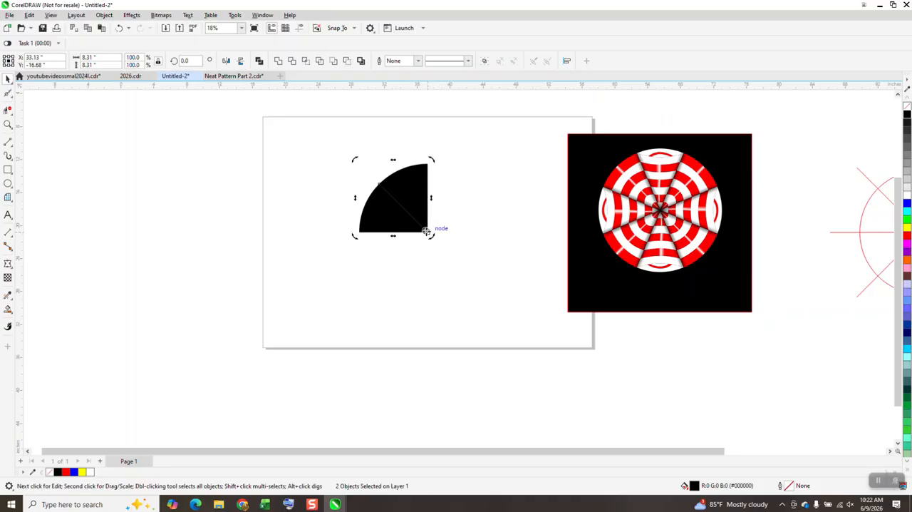
{"action": "left_click_drag", "start_coordinate": [426, 230], "coordinate": [426, 230]}
{"action": "left_click", "coordinate": [191, 62]}
{"action": "type", "text": "-22.5"}
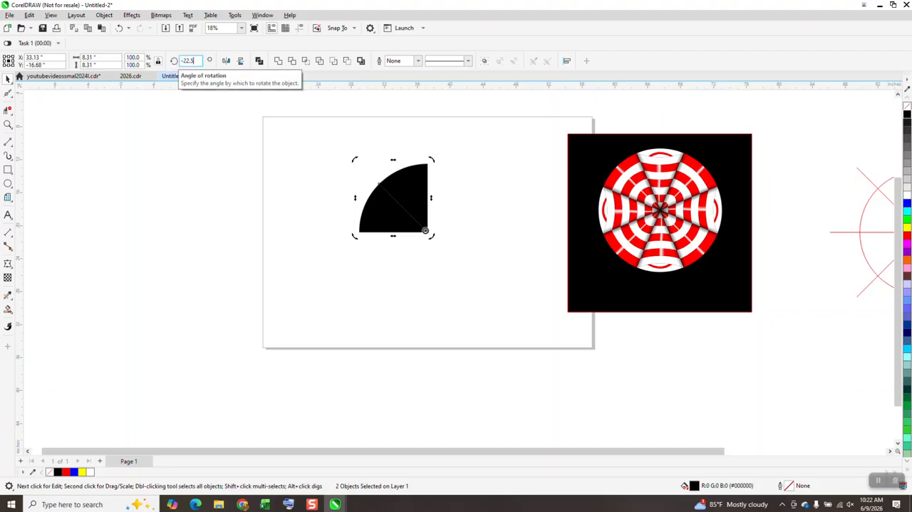
{"action": "key", "text": "Return"}
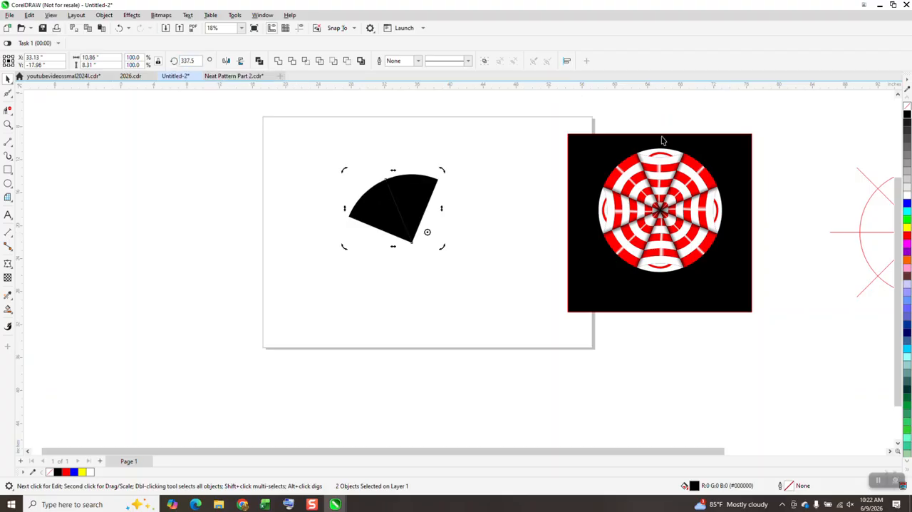
Step: Move the left wedge 5 inches left to separate it from the upright wedge
{"action": "left_click", "coordinate": [468, 158]}
{"action": "left_click", "coordinate": [380, 213]}
{"action": "key", "text": "Left"}
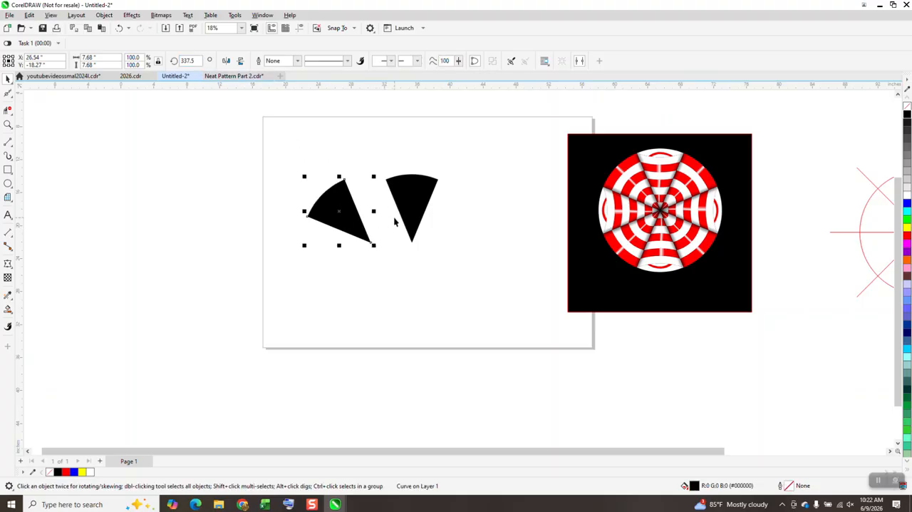
Step: Remove the fill from both wedges and give them a black hairline outline
{"action": "left_click", "coordinate": [419, 200]}
{"action": "left_click_drag", "start_coordinate": [282, 129], "coordinate": [566, 306]}
{"action": "left_click", "coordinate": [907, 107]}
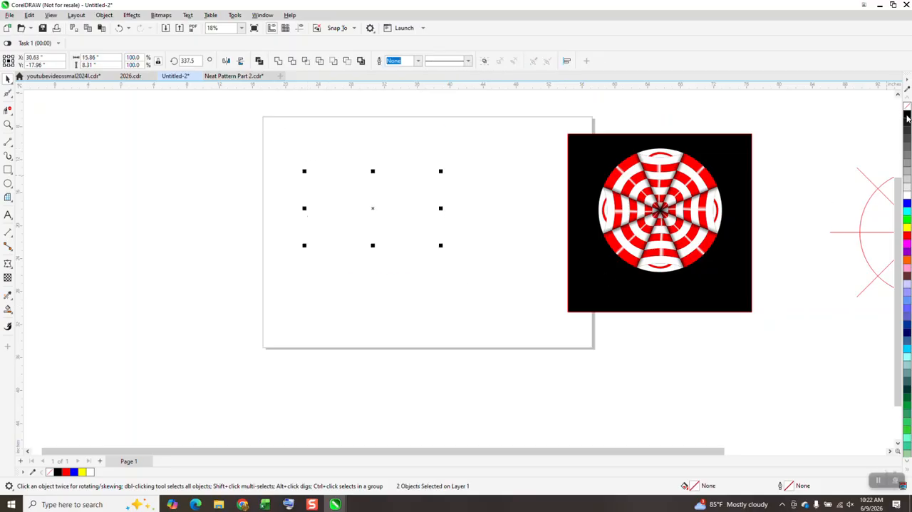
Step: Draw a trial 3-point curve about 5.6 inches wide across the upright wedge below its arc, and delete it
{"action": "left_click", "coordinate": [8, 125]}
{"action": "left_click_drag", "start_coordinate": [377, 163], "coordinate": [553, 289]}
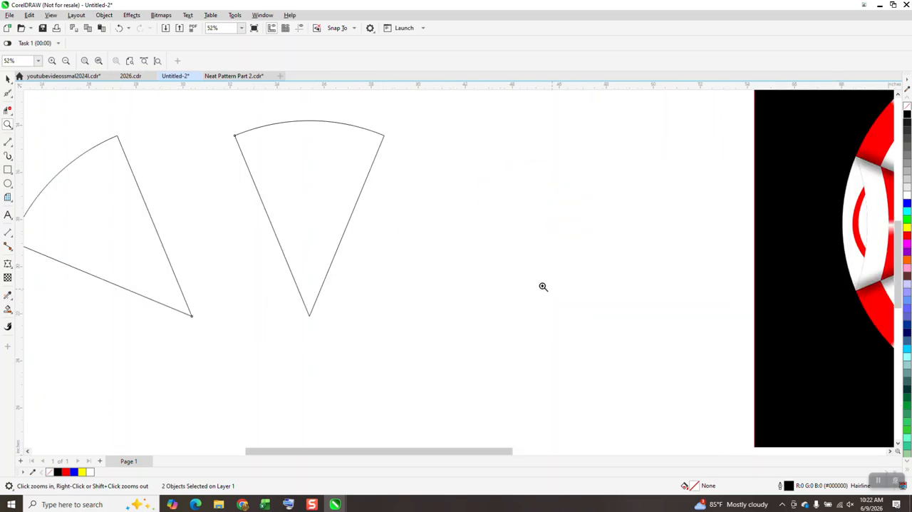
{"action": "scroll", "coordinate": [535, 272], "scroll_direction": "down", "scroll_amount": 3}
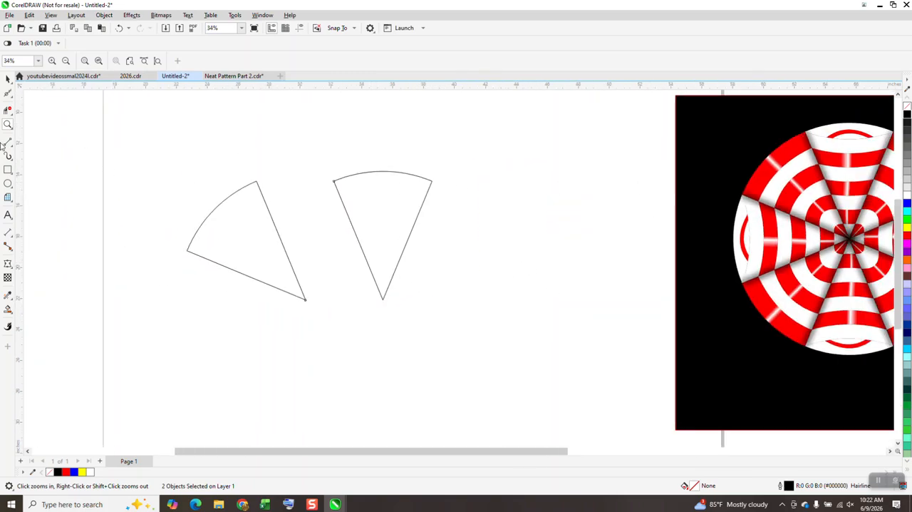
{"action": "left_click", "coordinate": [12, 157]}
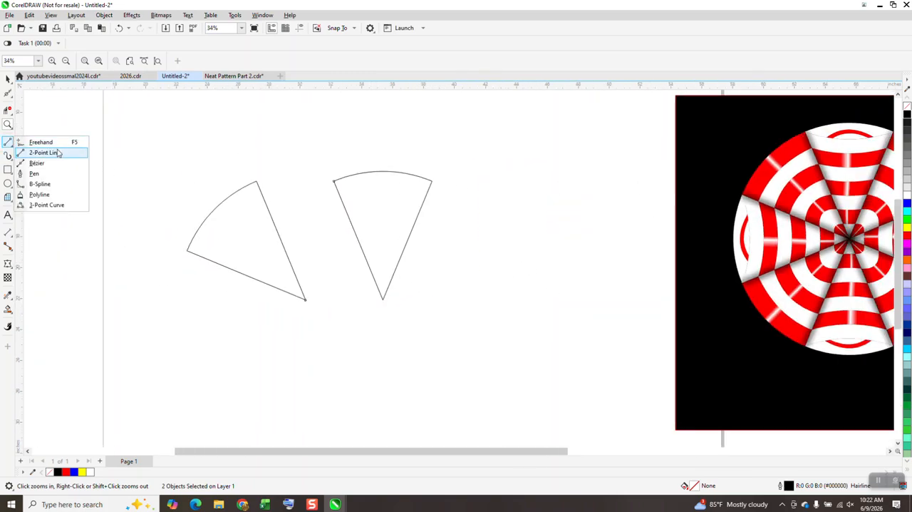
{"action": "left_click", "coordinate": [43, 205]}
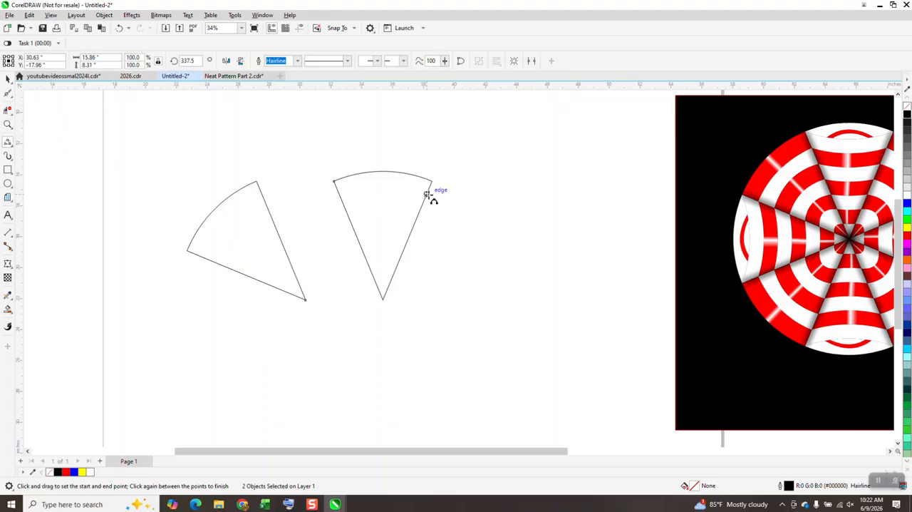
{"action": "left_click_drag", "start_coordinate": [428, 194], "coordinate": [342, 198]}
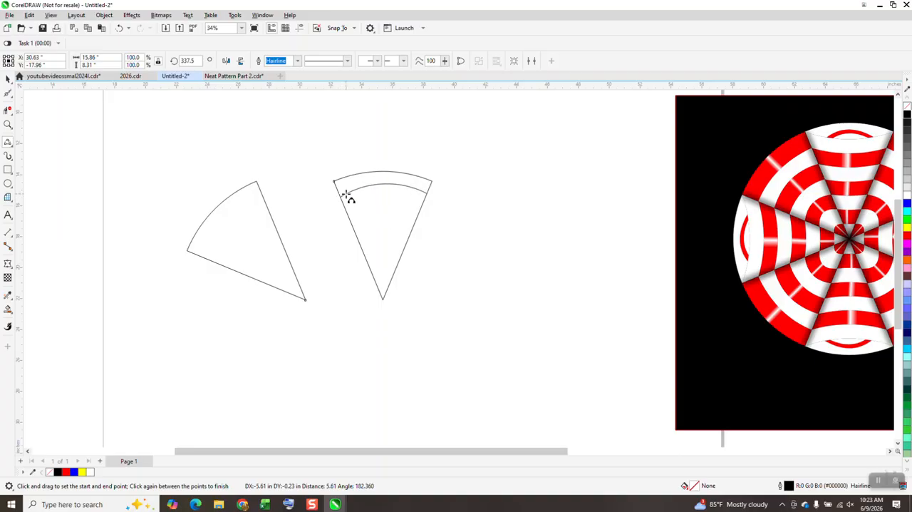
{"action": "left_click", "coordinate": [383, 183]}
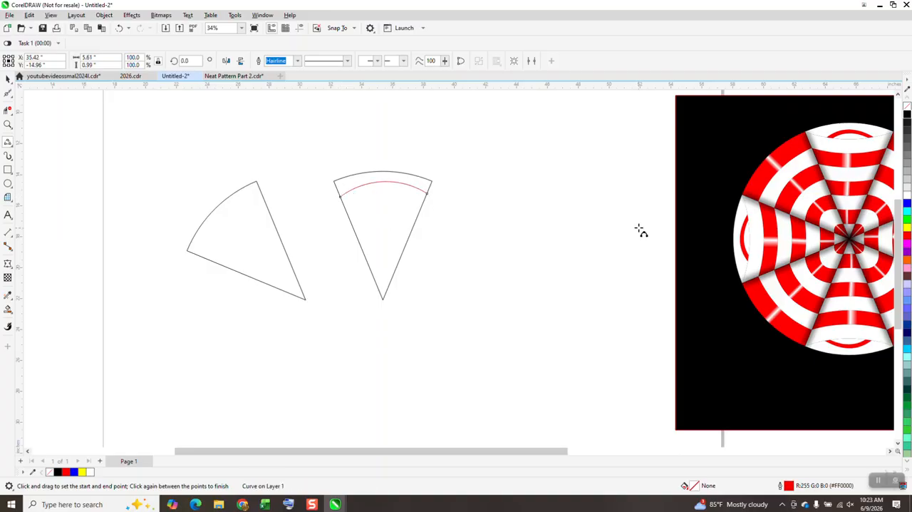
{"action": "left_click", "coordinate": [7, 80]}
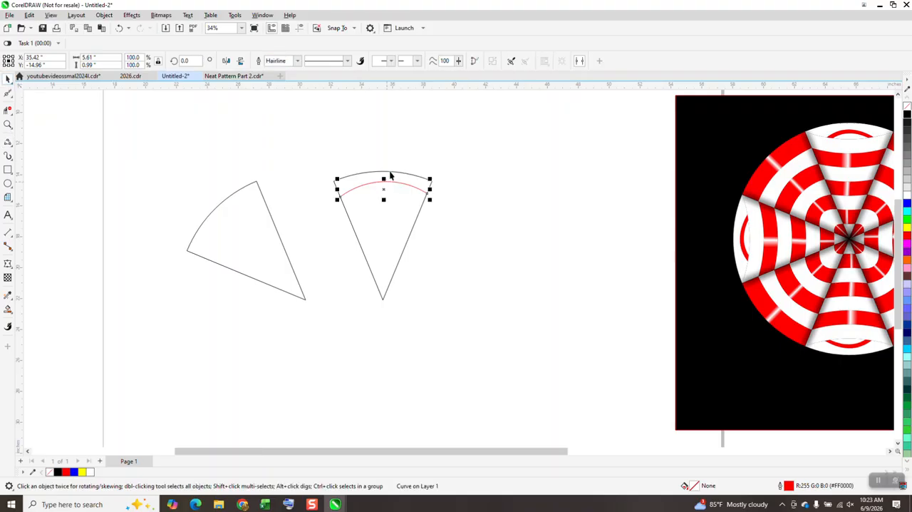
{"action": "key", "text": "Delete"}
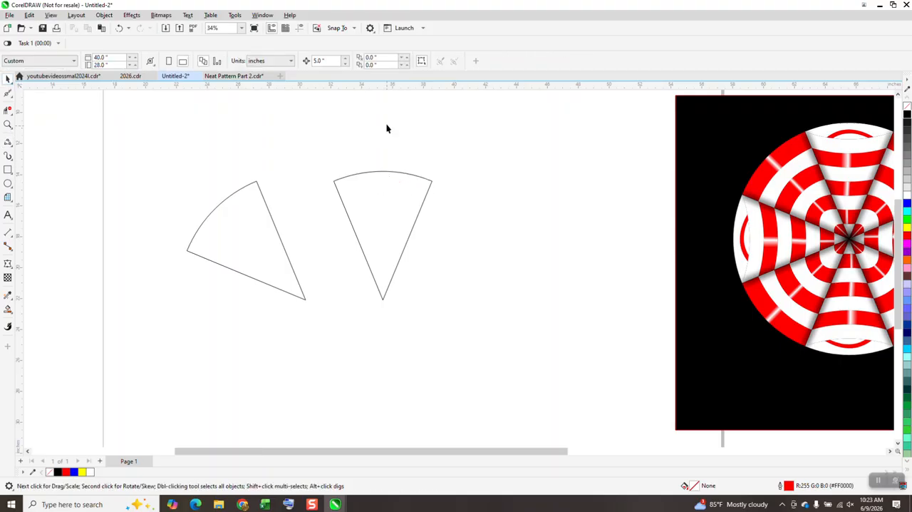
Step: Place a horizontal guideline across the upper part of the wedges at Y -15.4 inches and turn on guideline display
{"action": "left_click", "coordinate": [411, 197]}
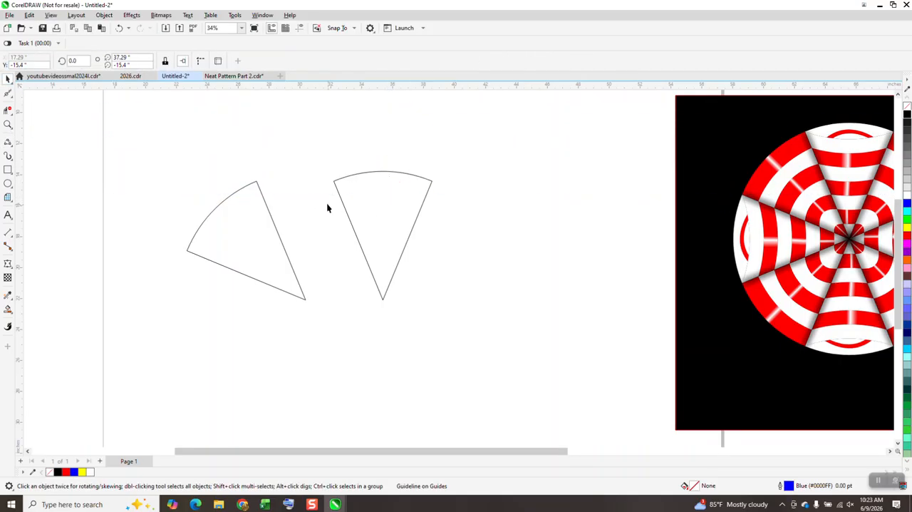
{"action": "left_click", "coordinate": [299, 29]}
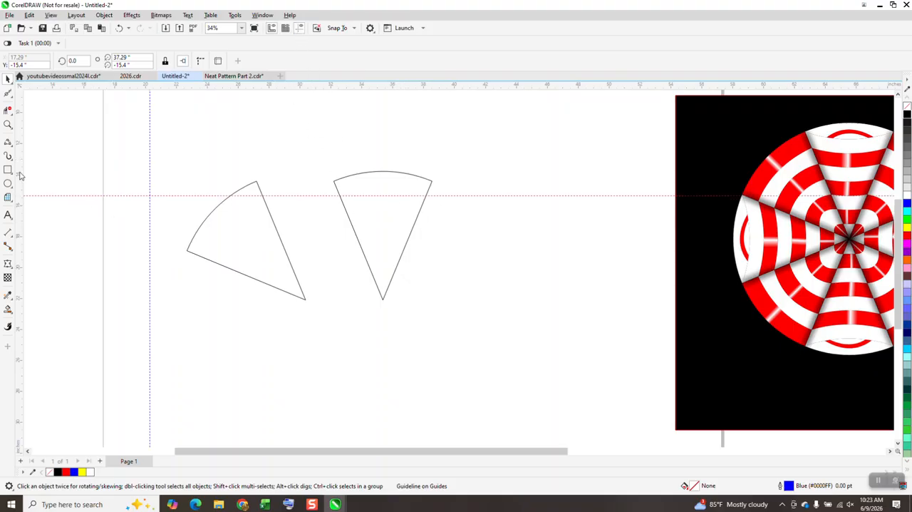
Step: Draw a 3-point curve about 5.56 inches wide and 0.68 inches high between the upright wedge's sides, with both ends on the guideline
{"action": "left_click", "coordinate": [8, 125]}
{"action": "left_click_drag", "start_coordinate": [322, 158], "coordinate": [564, 358]}
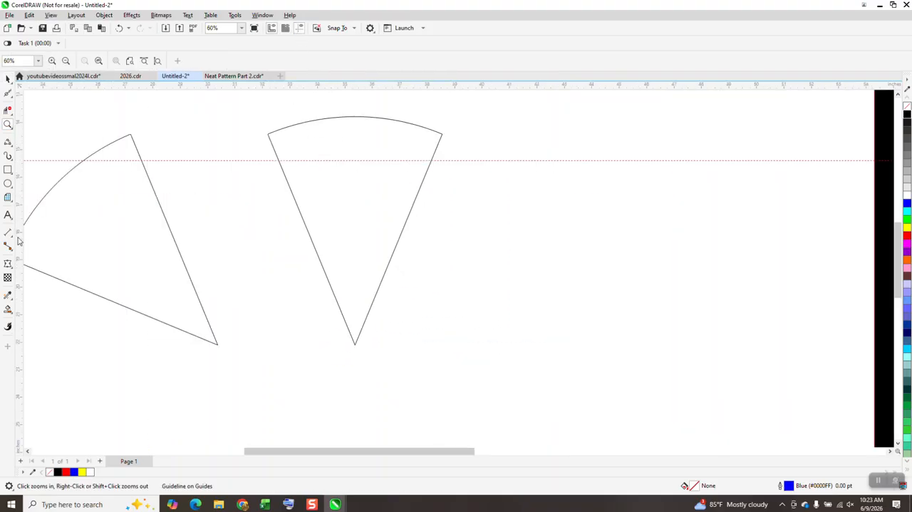
{"action": "left_click", "coordinate": [10, 147]}
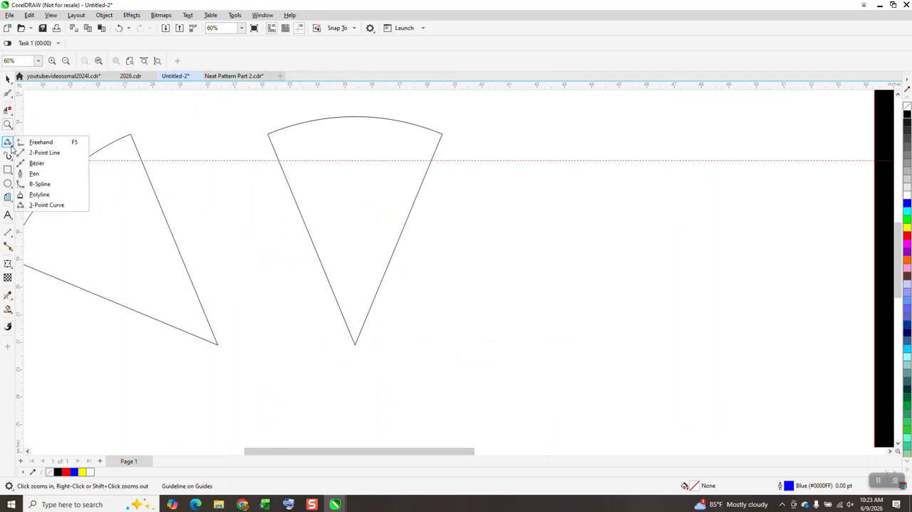
{"action": "left_click", "coordinate": [44, 206]}
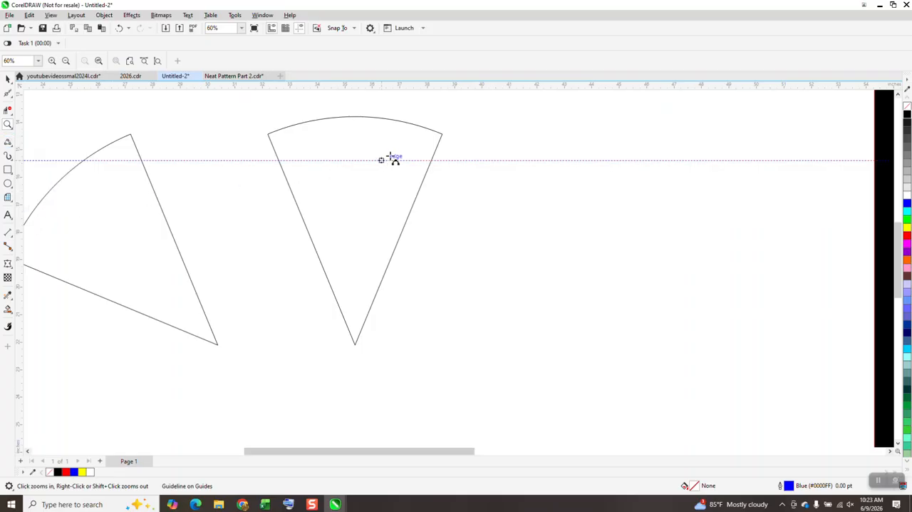
{"action": "left_click_drag", "start_coordinate": [432, 160], "coordinate": [280, 160]}
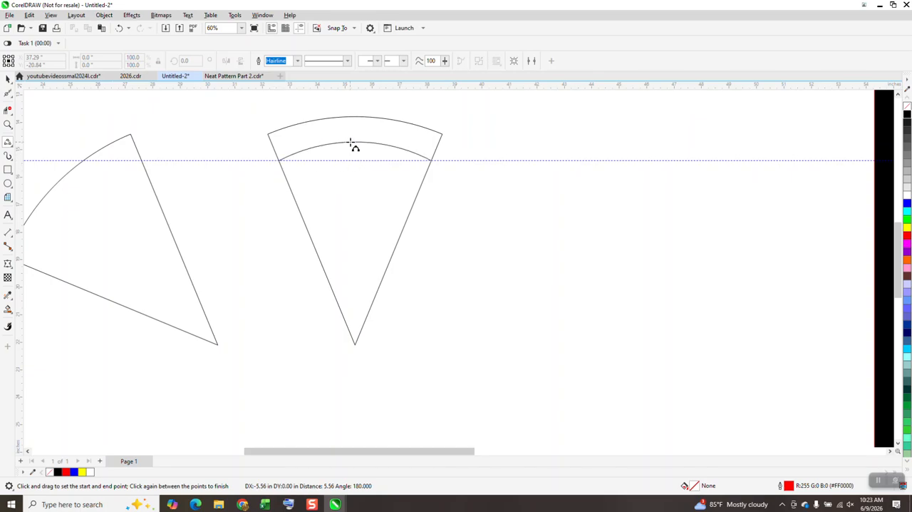
{"action": "left_click", "coordinate": [353, 145]}
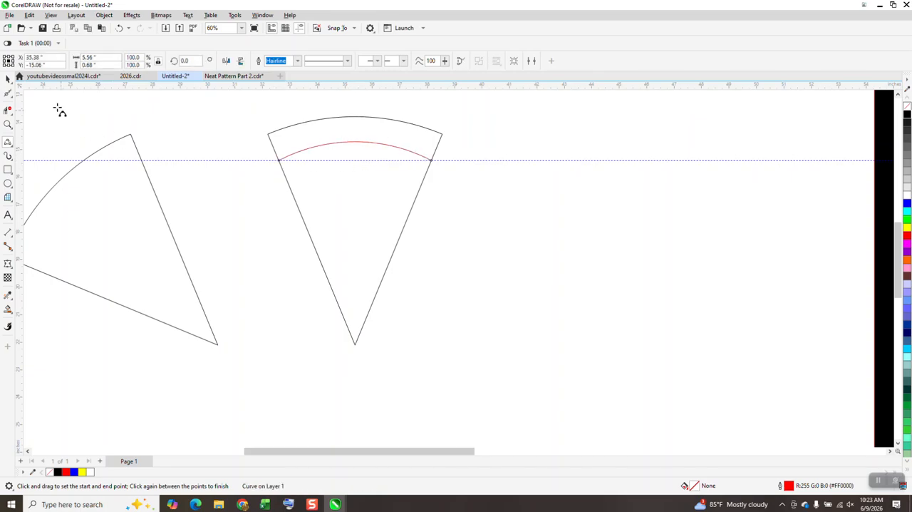
Step: Copy the curve about 5.6 inches straight down near the wedge's tip and blend the two curves with 4 steps
{"action": "key", "text": "space"}
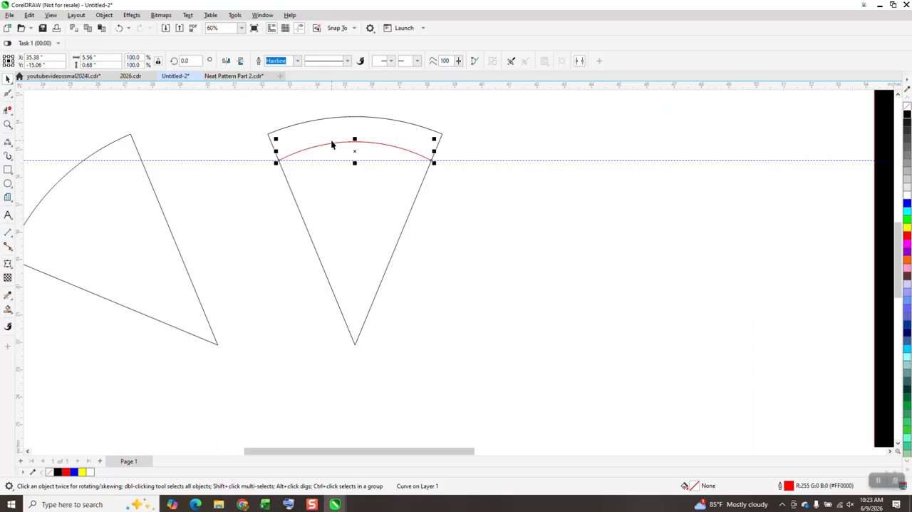
{"action": "left_click_drag", "start_coordinate": [361, 151], "coordinate": [356, 303]}
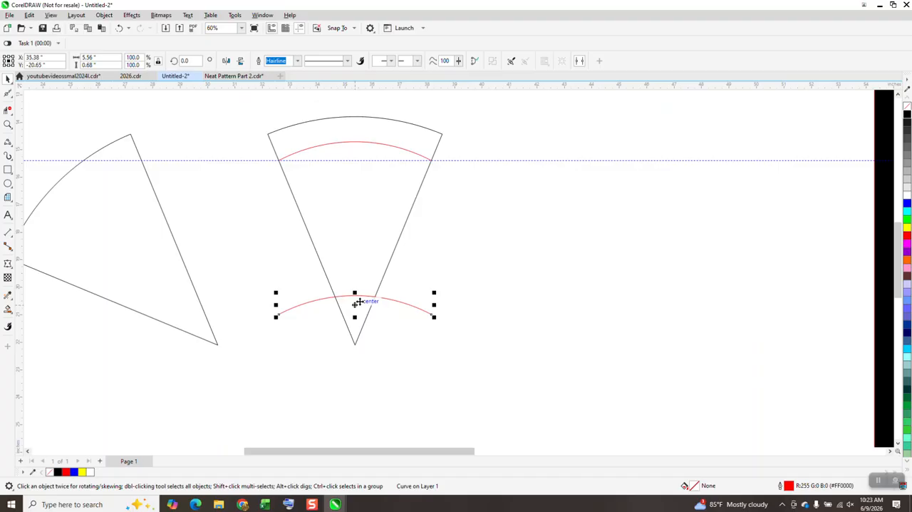
{"action": "left_click", "coordinate": [389, 147], "text": "shift"}
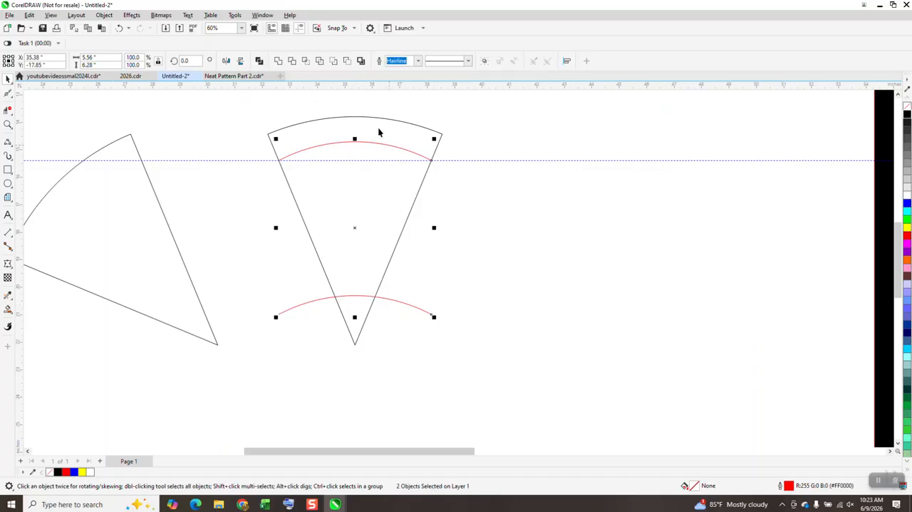
{"action": "left_click", "coordinate": [133, 15]}
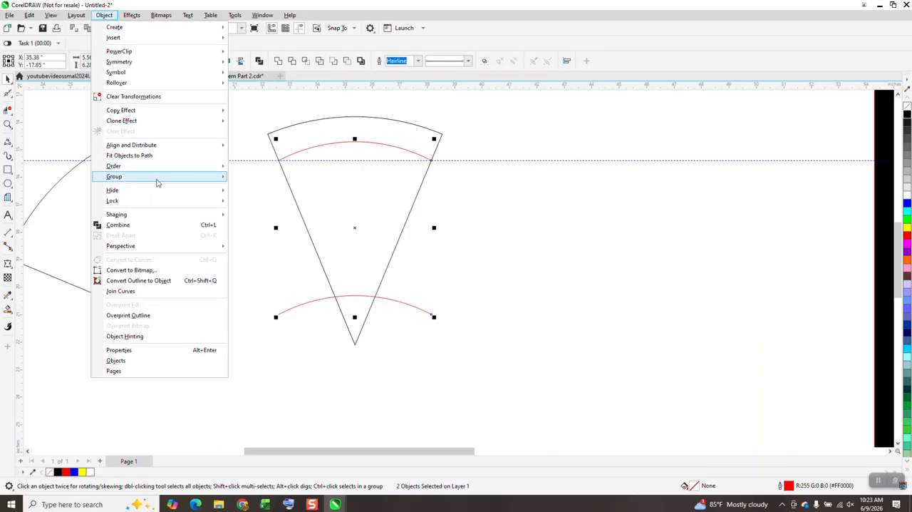
{"action": "left_click", "coordinate": [104, 15]}
{"action": "left_click", "coordinate": [131, 15]}
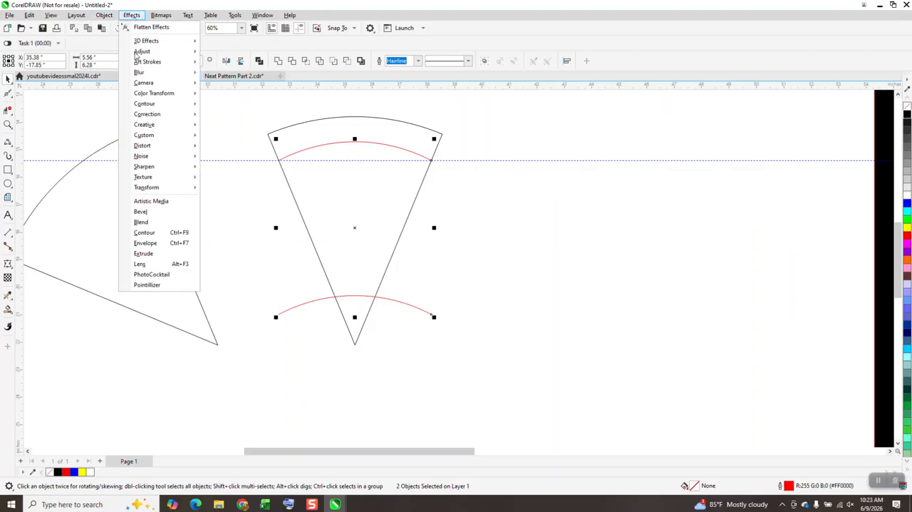
{"action": "left_click", "coordinate": [141, 221]}
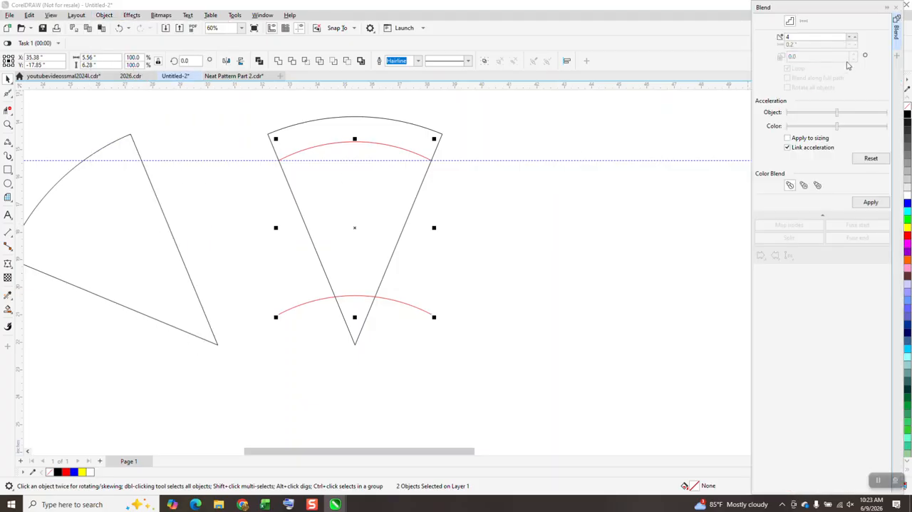
{"action": "left_click", "coordinate": [871, 201]}
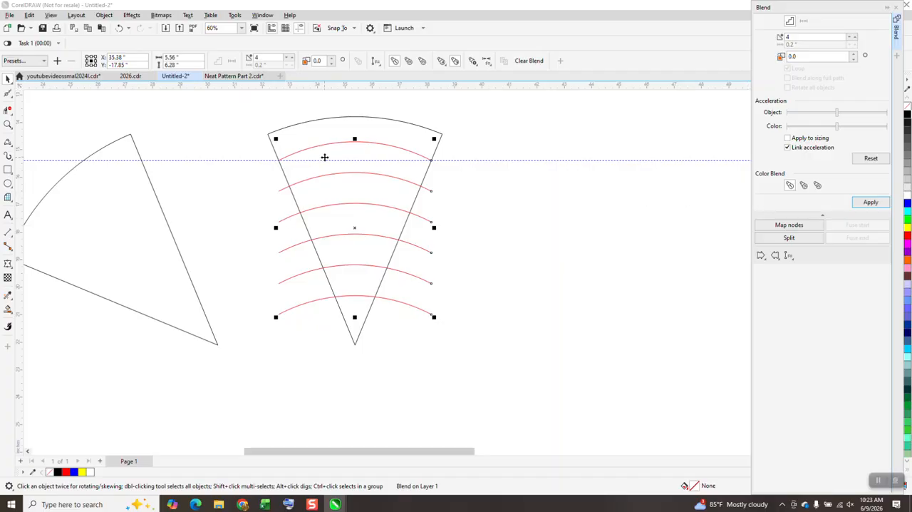
Step: Try to create black Smart Fill shapes from the wedge's seven curved bands, shifting each one 5 inches right
{"action": "left_click", "coordinate": [8, 309]}
{"action": "left_click", "coordinate": [370, 128]}
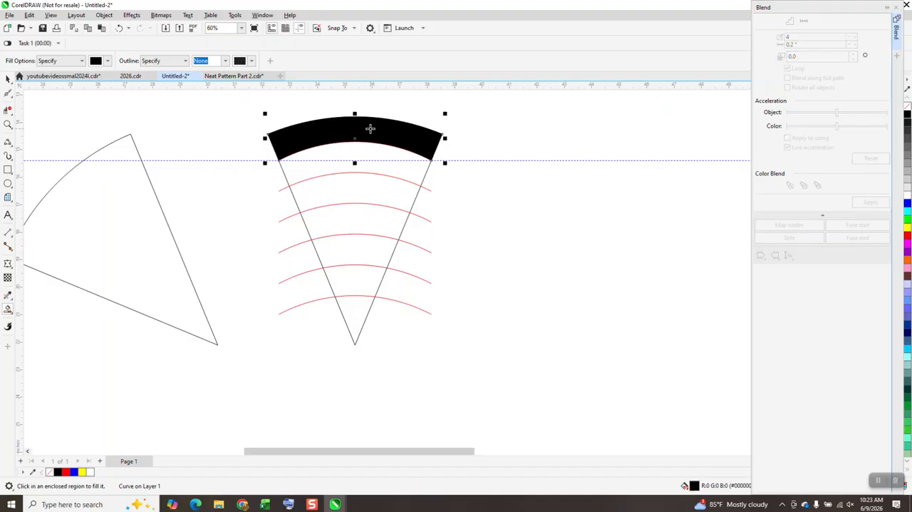
{"action": "key", "text": "Right"}
{"action": "left_click", "coordinate": [388, 172]}
{"action": "key", "text": "Right"}
{"action": "left_click", "coordinate": [391, 200]}
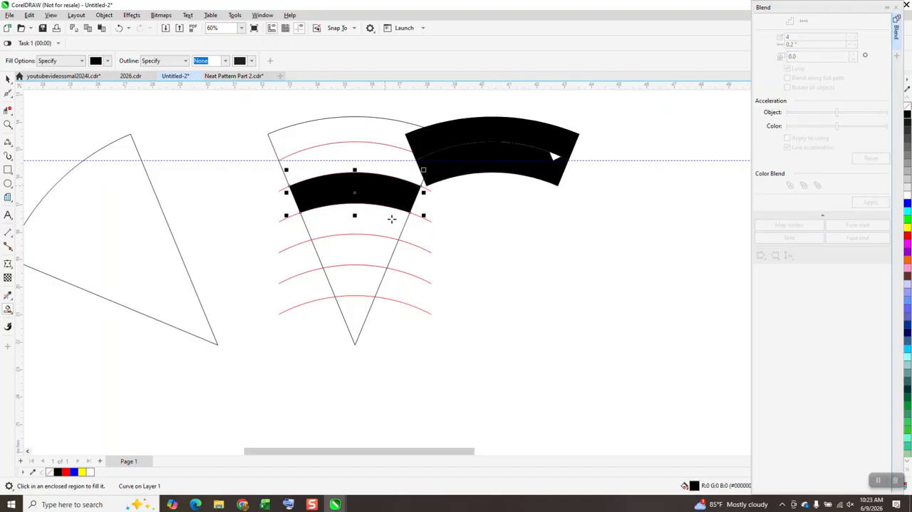
{"action": "key", "text": "Right"}
{"action": "left_click", "coordinate": [392, 227]}
{"action": "key", "text": "Right"}
{"action": "left_click", "coordinate": [368, 250]}
{"action": "key", "text": "Right"}
{"action": "left_click", "coordinate": [362, 274]}
{"action": "key", "text": "Right"}
{"action": "left_click", "coordinate": [357, 315]}
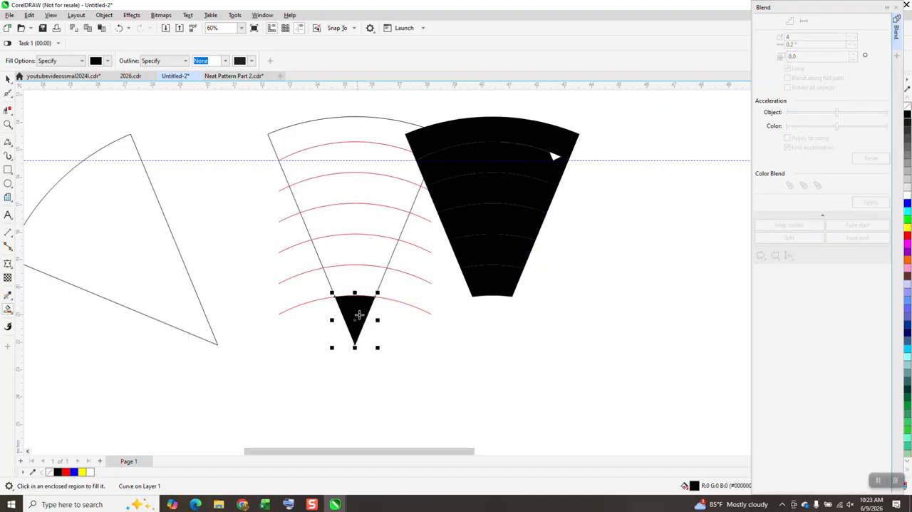
{"action": "key", "text": "Right"}
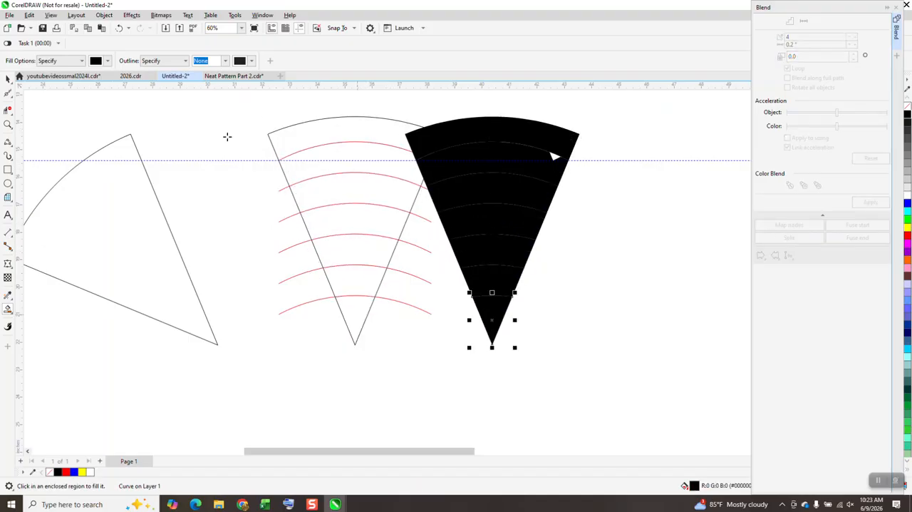
Step: Undo all the band fills and shifts, back to the wedge with its blended curves
{"action": "left_click", "coordinate": [120, 28]}
{"action": "left_click", "coordinate": [119, 28]}
{"action": "left_click", "coordinate": [120, 28]}
{"action": "left_click", "coordinate": [119, 27]}
{"action": "left_click", "coordinate": [118, 27]}
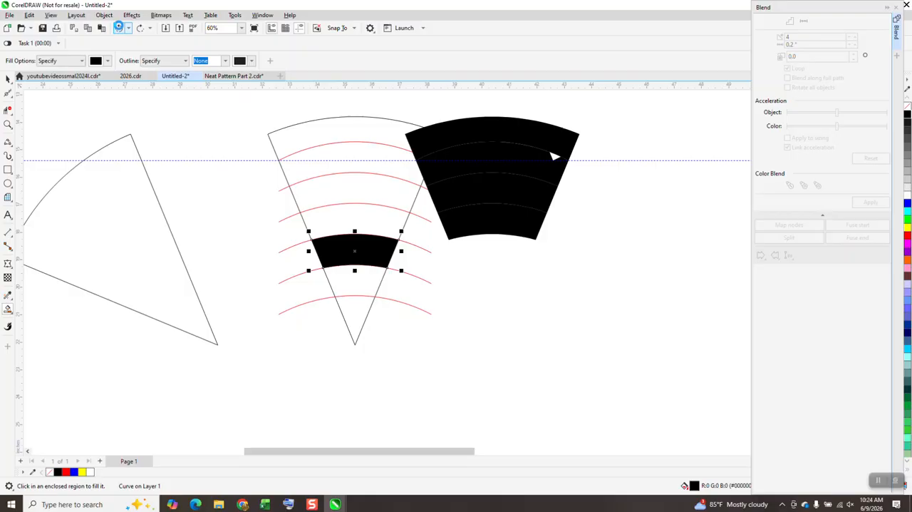
{"action": "left_click", "coordinate": [120, 29]}
{"action": "left_click", "coordinate": [120, 29]}
{"action": "left_click", "coordinate": [119, 29]}
{"action": "left_click", "coordinate": [118, 29]}
{"action": "left_click", "coordinate": [101, 29]}
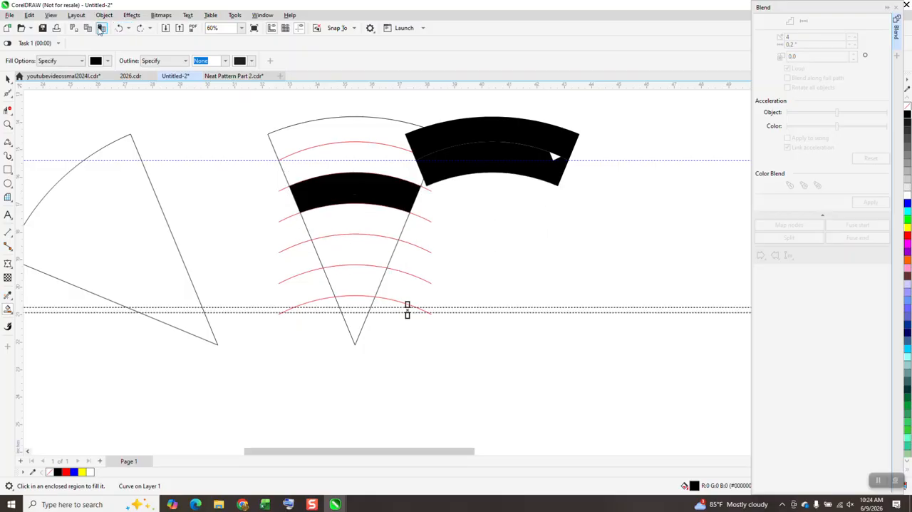
{"action": "left_click", "coordinate": [118, 28]}
{"action": "left_click", "coordinate": [118, 28]}
{"action": "left_click", "coordinate": [117, 27]}
{"action": "left_click", "coordinate": [117, 29]}
{"action": "left_click", "coordinate": [117, 28]}
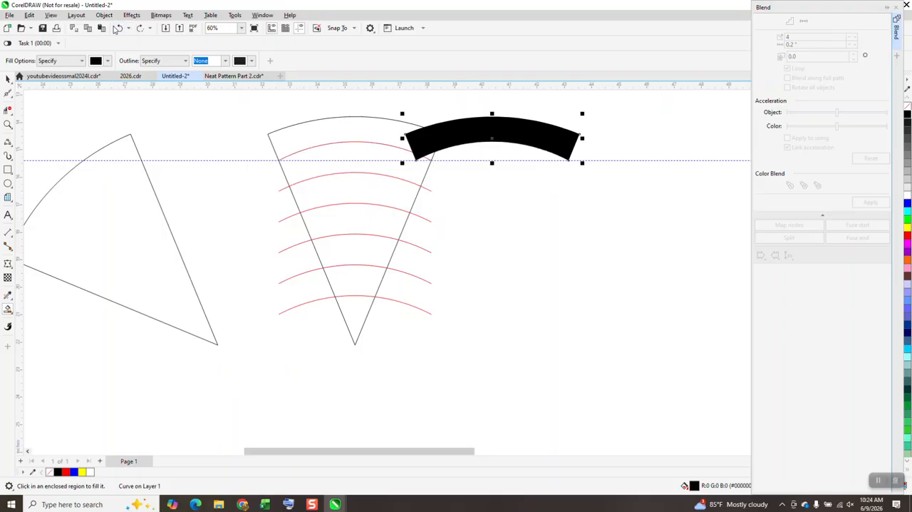
{"action": "left_click", "coordinate": [117, 28]}
{"action": "left_click", "coordinate": [117, 29]}
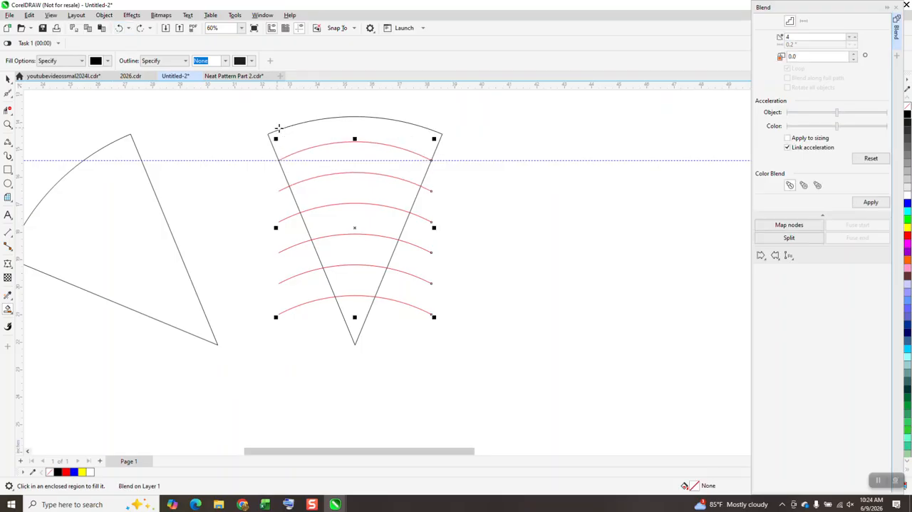
Step: Deselect everything and set the nudge distance to 8 inches
{"action": "left_click", "coordinate": [7, 79]}
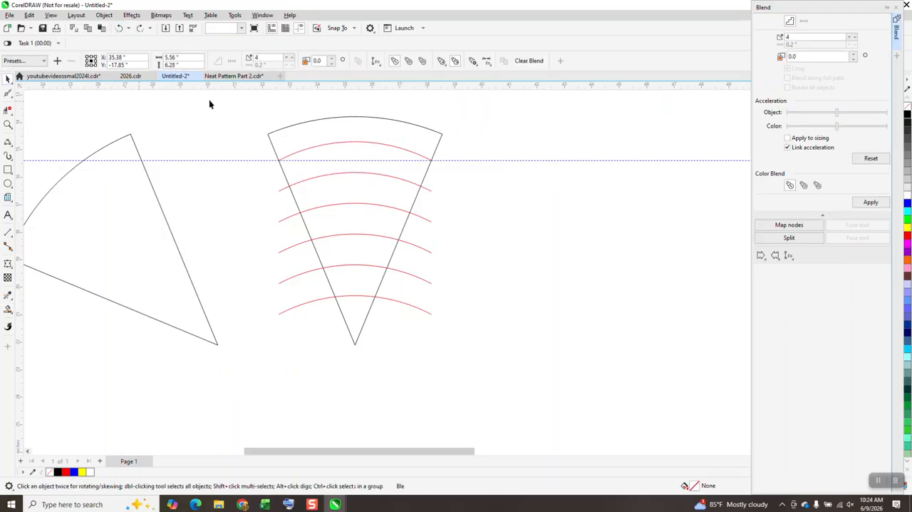
{"action": "left_click", "coordinate": [179, 107]}
{"action": "double_click", "coordinate": [328, 61]}
{"action": "type", "text": "8.0 \""}
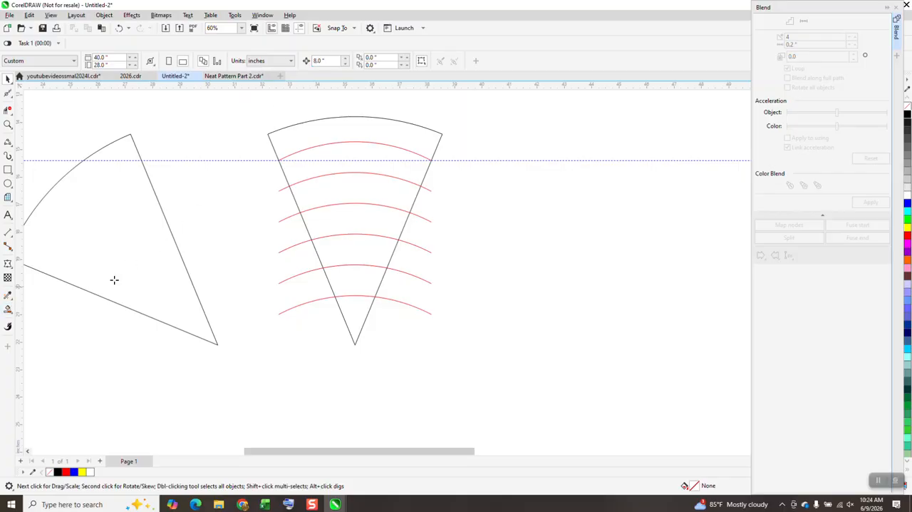
Step: Create black Smart Fill shapes from the upright wedge's seven curved bands and nudge each one 8 inches right
{"action": "left_click", "coordinate": [8, 308]}
{"action": "left_click", "coordinate": [382, 139]}
{"action": "key", "text": "Right"}
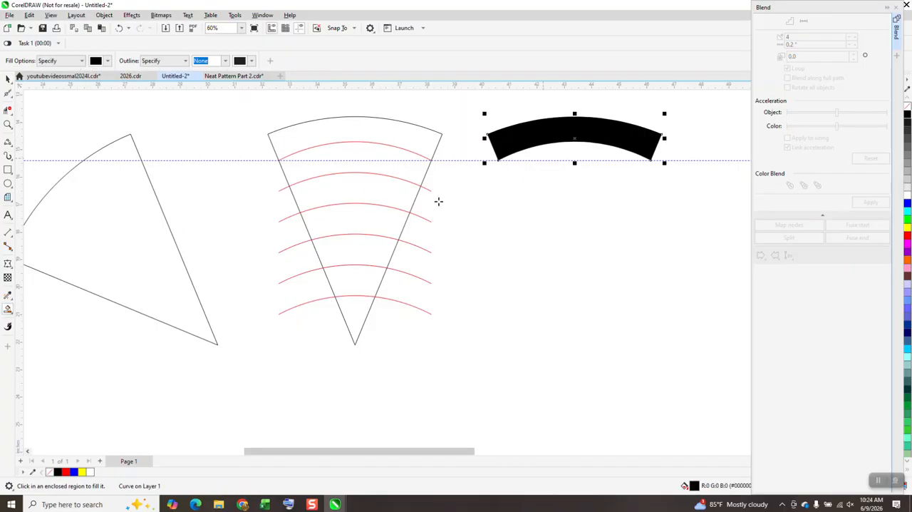
{"action": "left_click", "coordinate": [402, 165]}
{"action": "key", "text": "Right"}
{"action": "left_click", "coordinate": [401, 190]}
{"action": "key", "text": "Right"}
{"action": "left_click", "coordinate": [394, 219]}
{"action": "key", "text": "Right"}
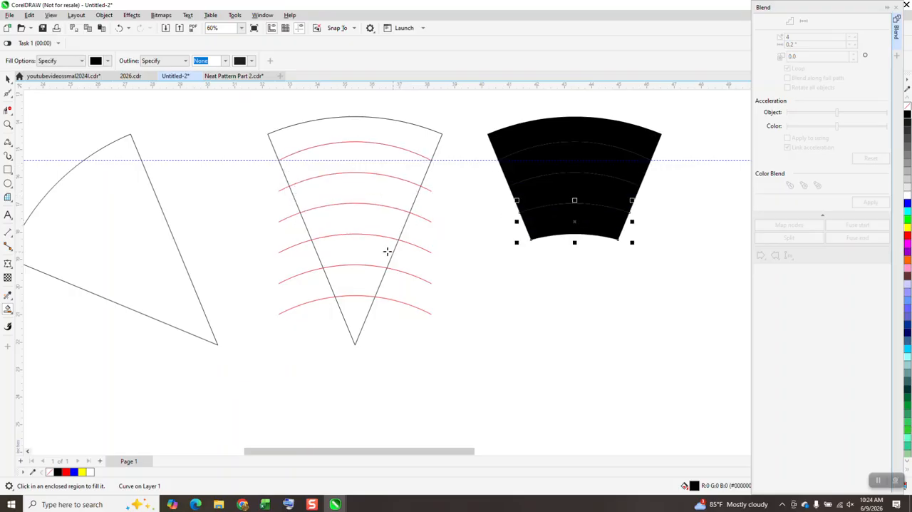
{"action": "left_click", "coordinate": [393, 252]}
{"action": "key", "text": "Right"}
{"action": "left_click", "coordinate": [378, 280]}
{"action": "key", "text": "Right"}
{"action": "left_click", "coordinate": [373, 310]}
{"action": "key", "text": "Right"}
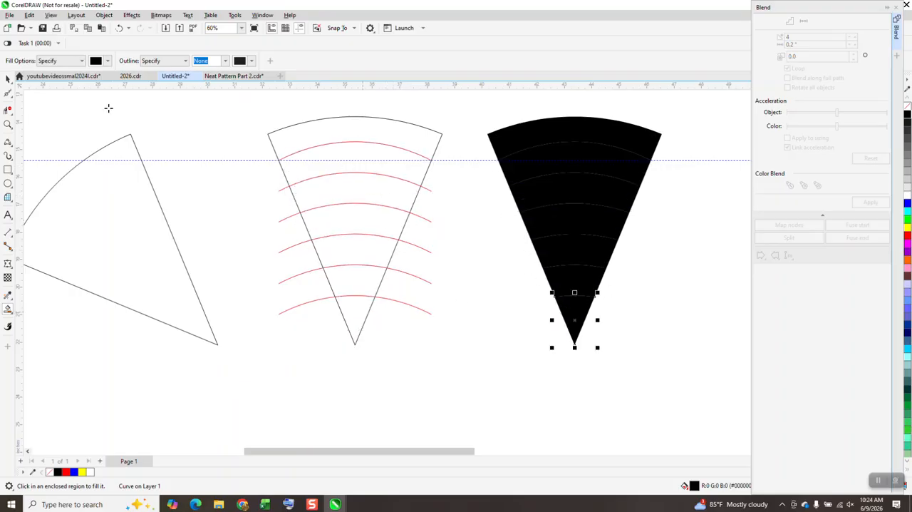
Step: Move the original upright wedge outline 16 inches right, away from the blended curves
{"action": "left_click", "coordinate": [8, 78]}
{"action": "left_click", "coordinate": [242, 110]}
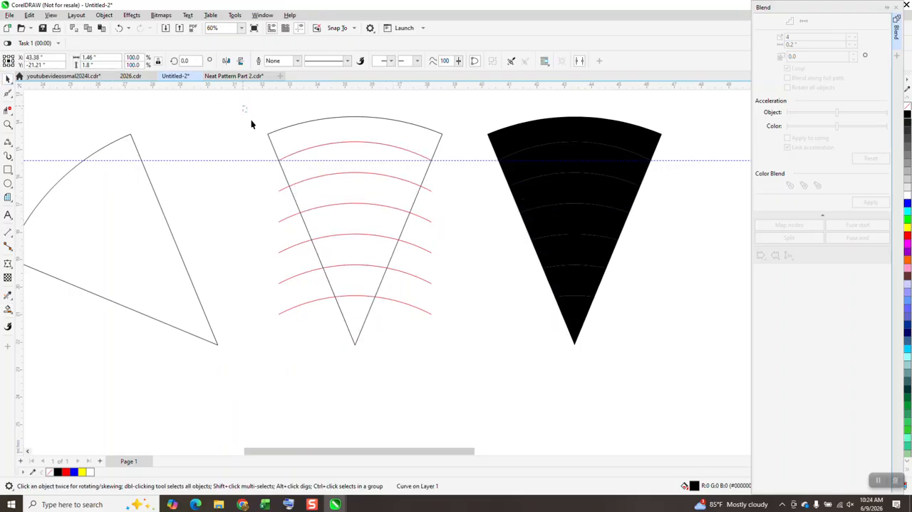
{"action": "left_click_drag", "start_coordinate": [478, 390], "coordinate": [484, 385]}
{"action": "left_click", "coordinate": [445, 144]}
{"action": "left_click", "coordinate": [442, 134]}
{"action": "key", "text": "Right"}
{"action": "key", "text": "Right"}
Step: Delete the blended red curves and move the seven black bands 8 inches left into the wedge's original place
{"action": "left_click_drag", "start_coordinate": [246, 128], "coordinate": [456, 335]}
{"action": "left_click", "coordinate": [496, 213]}
{"action": "left_click_drag", "start_coordinate": [479, 107], "coordinate": [671, 369]}
{"action": "key", "text": "Left"}
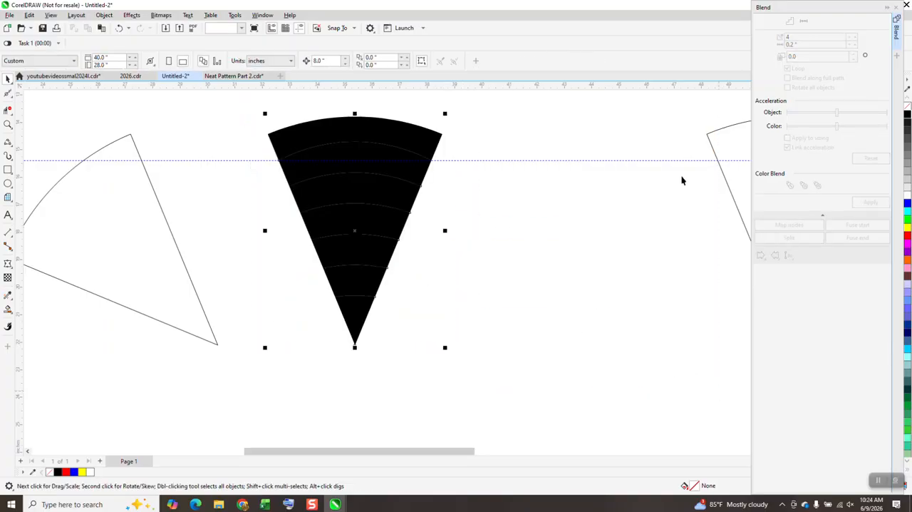
Step: Close the blend settings, remove the fill from the seven bands and give them a black hairline outline
{"action": "left_click", "coordinate": [896, 9]}
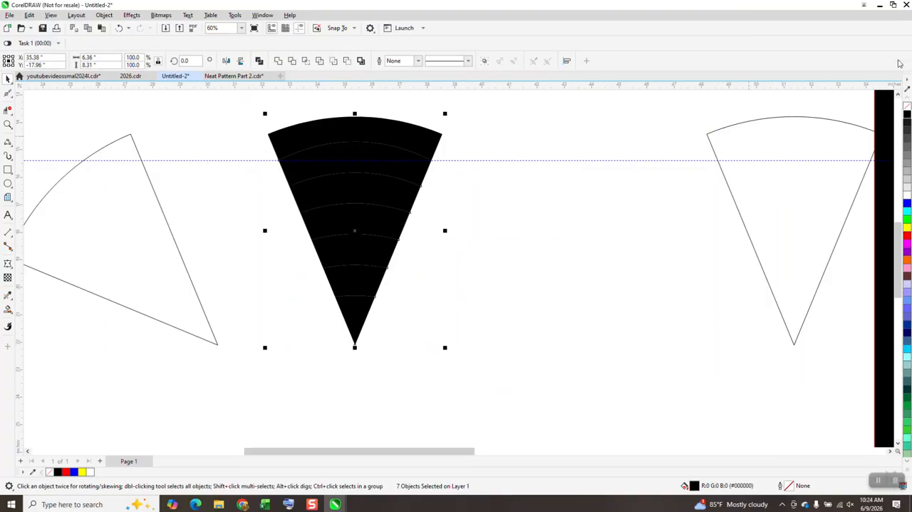
{"action": "left_click", "coordinate": [907, 109]}
{"action": "right_click", "coordinate": [908, 118]}
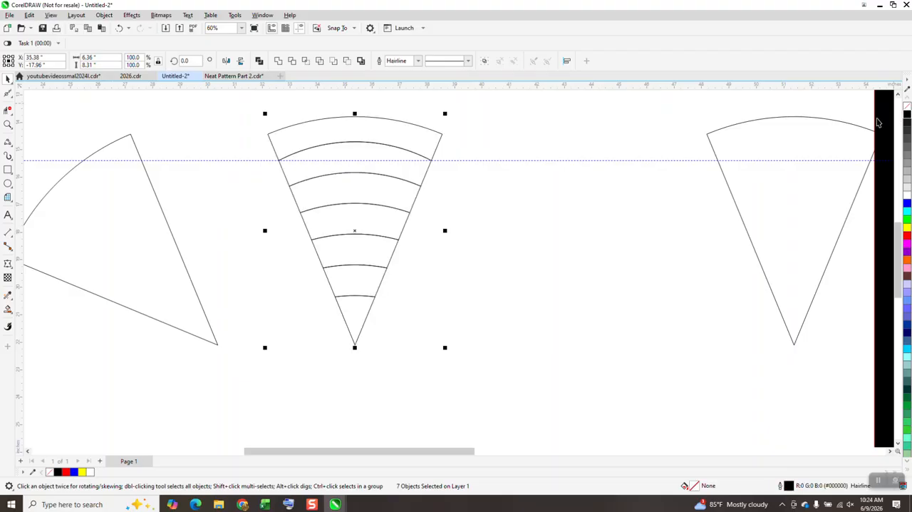
Step: Move the plain upright wedge outline 16 inches left back onto the banded wedge
{"action": "left_click", "coordinate": [761, 209]}
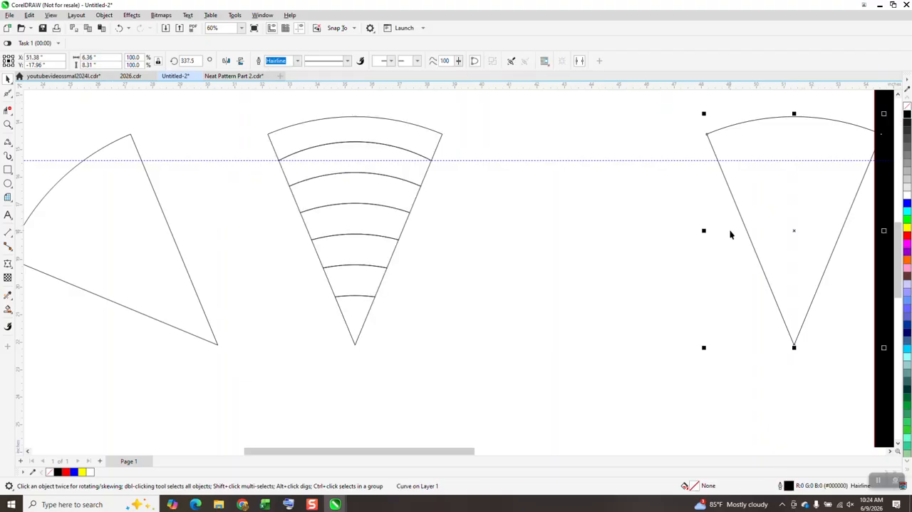
{"action": "key", "text": "Down"}
{"action": "key", "text": "Up"}
{"action": "key", "text": "Left"}
{"action": "key", "text": "Left"}
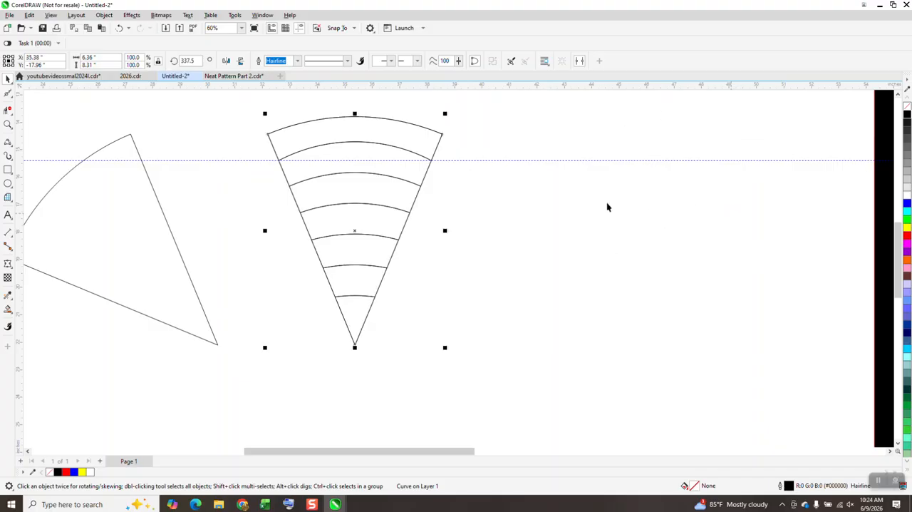
Step: Group the seven bands with the wedge outline and place the group's rotation centre at its pointed tip
{"action": "left_click_drag", "start_coordinate": [206, 97], "coordinate": [621, 404]}
{"action": "key", "text": "ctrl+g"}
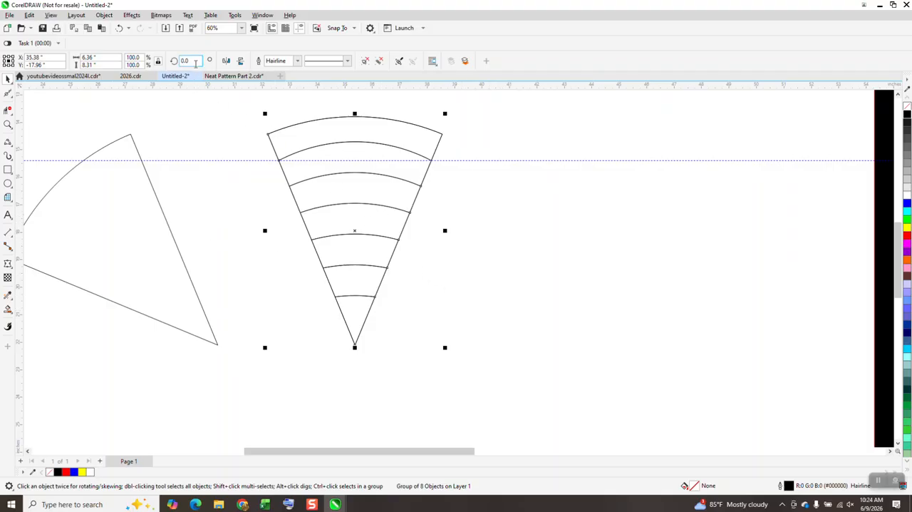
{"action": "left_click", "coordinate": [356, 232]}
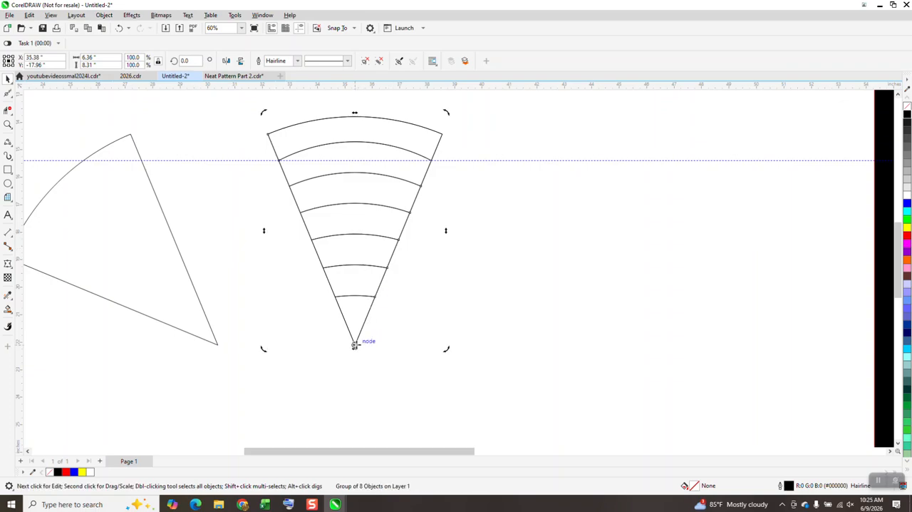
{"action": "left_click", "coordinate": [383, 335]}
Step: Place the rotation centre of the tilted plain wedge at its pointed tip
{"action": "left_click", "coordinate": [151, 245]}
{"action": "left_click", "coordinate": [151, 243]}
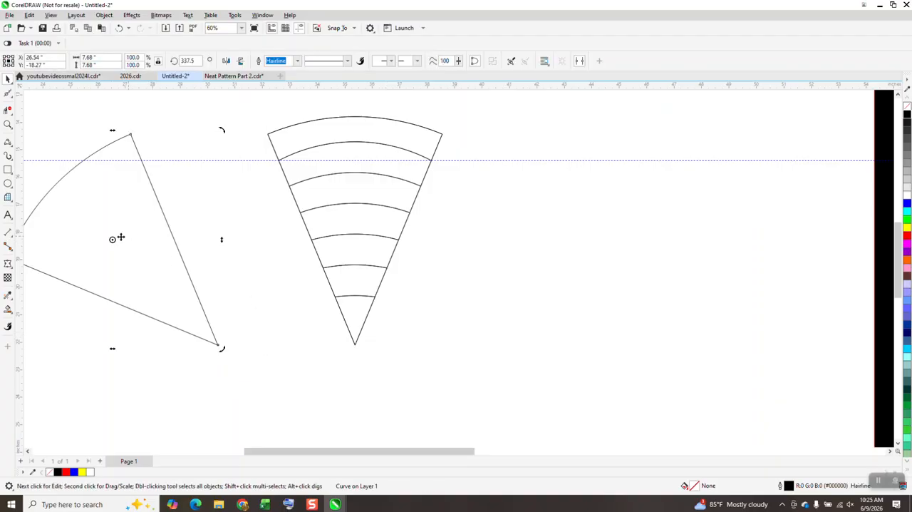
{"action": "left_click_drag", "start_coordinate": [112, 239], "coordinate": [218, 345]}
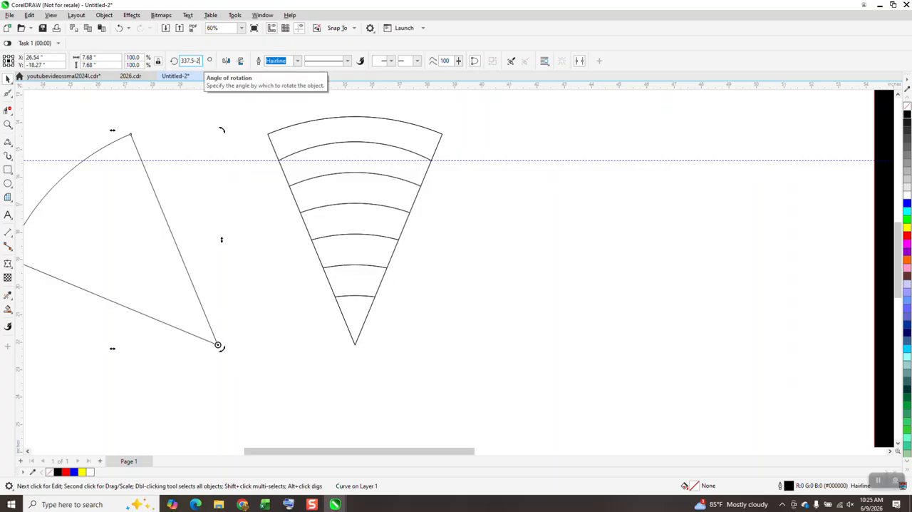
{"action": "key", "text": "Return"}
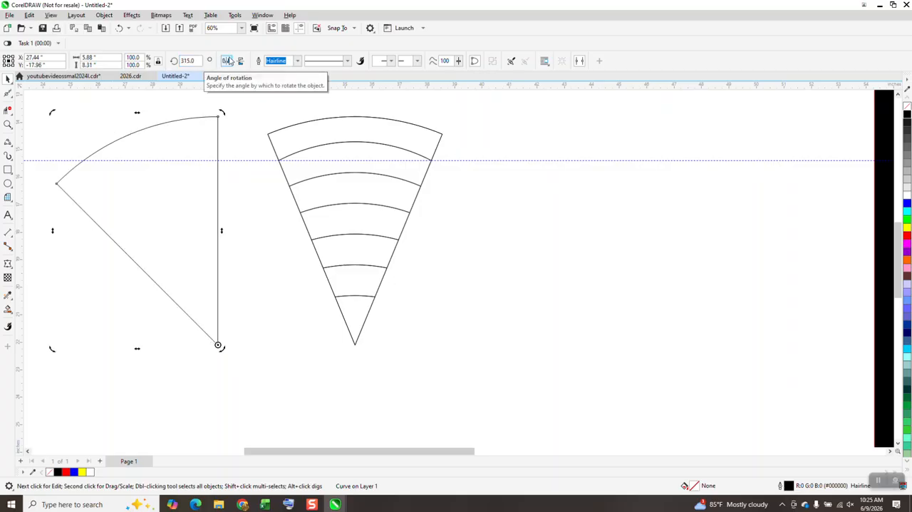
{"action": "left_click_drag", "start_coordinate": [198, 61], "coordinate": [169, 68]}
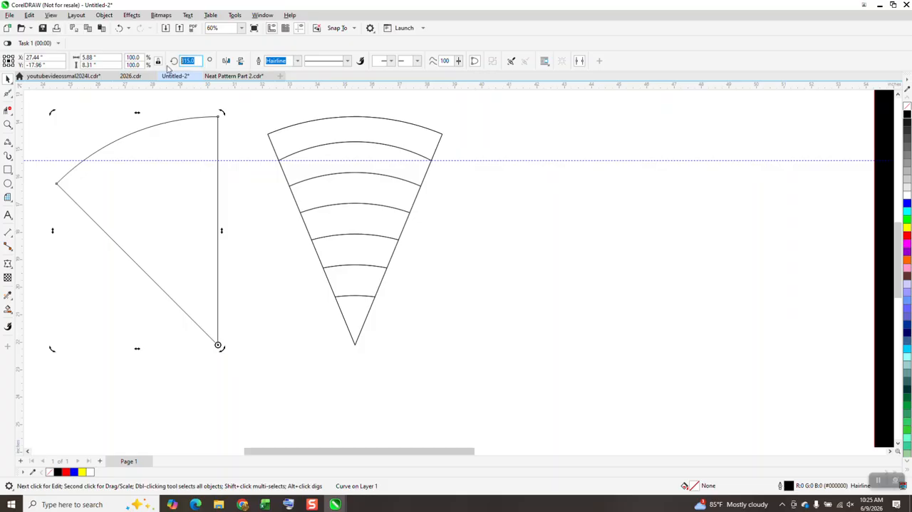
{"action": "type", "text": "-45"}
{"action": "key", "text": "Return"}
{"action": "type", "text": "-45"}
{"action": "key", "text": "Return"}
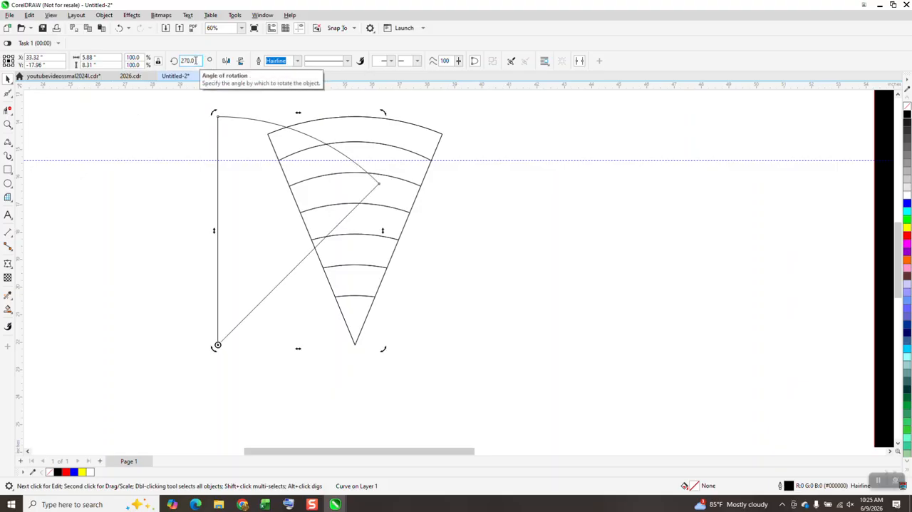
{"action": "left_click", "coordinate": [120, 28]}
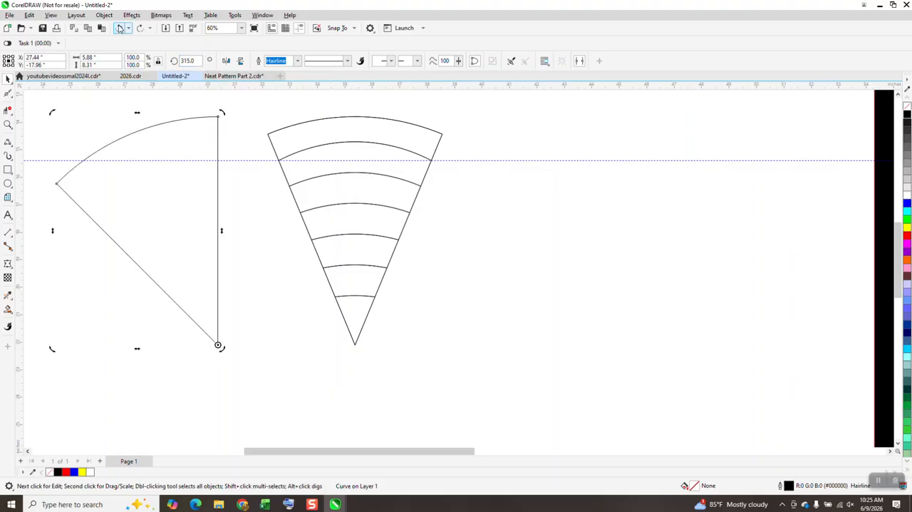
{"action": "left_click", "coordinate": [120, 28]}
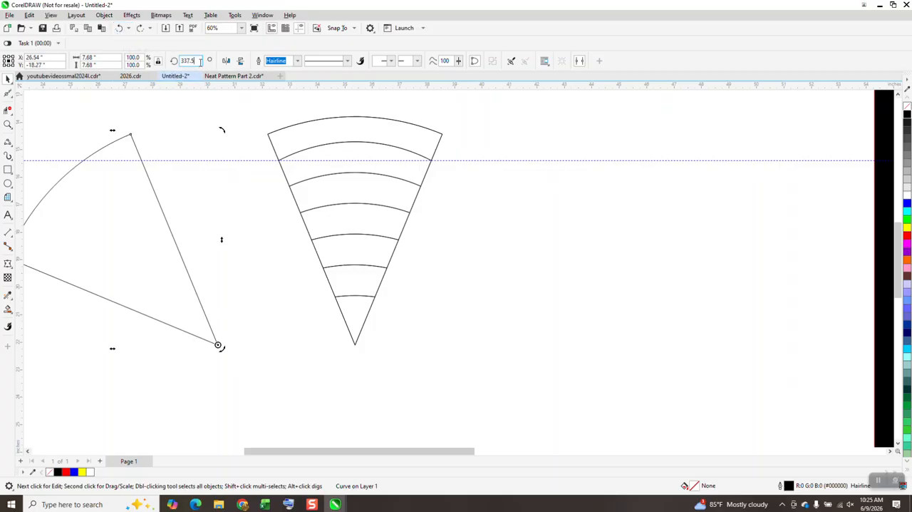
{"action": "type", "text": "+45"}
{"action": "key", "text": "Return"}
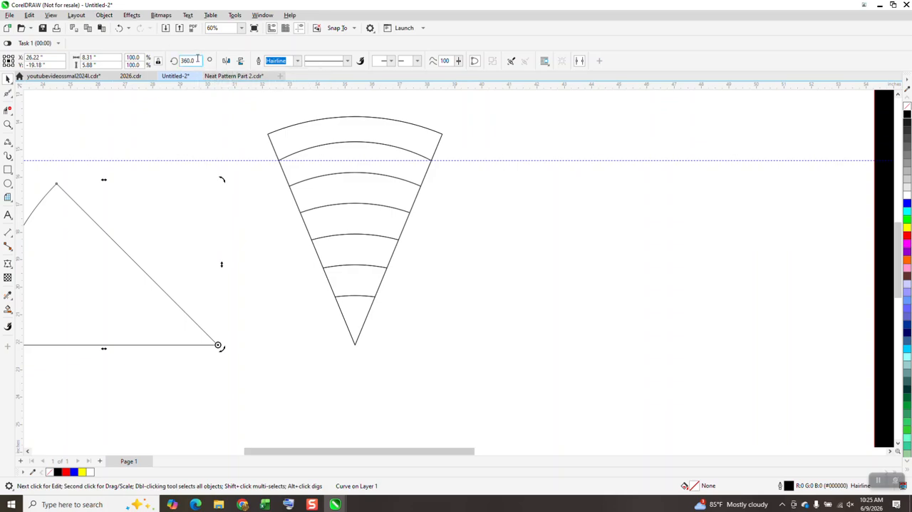
{"action": "double_click", "coordinate": [198, 60]}
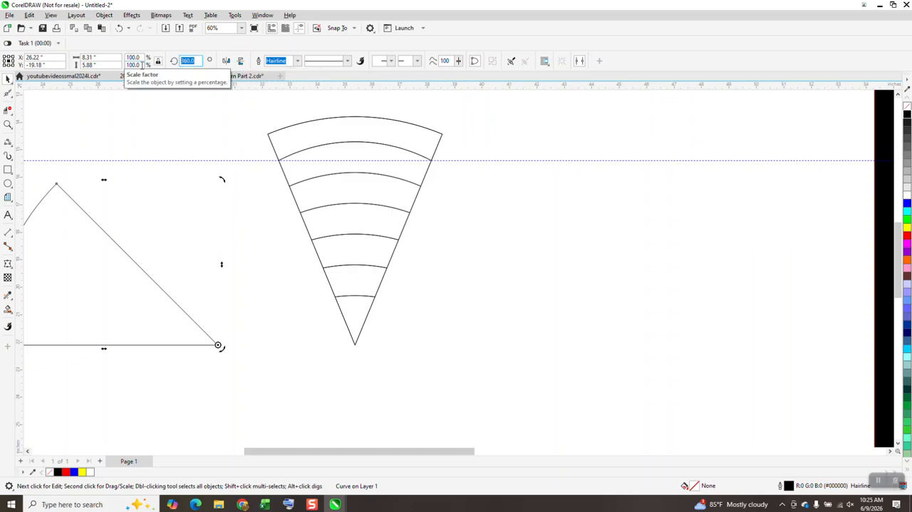
{"action": "key", "text": "BackSpace"}
{"action": "type", "text": "-45"}
{"action": "key", "text": "Return"}
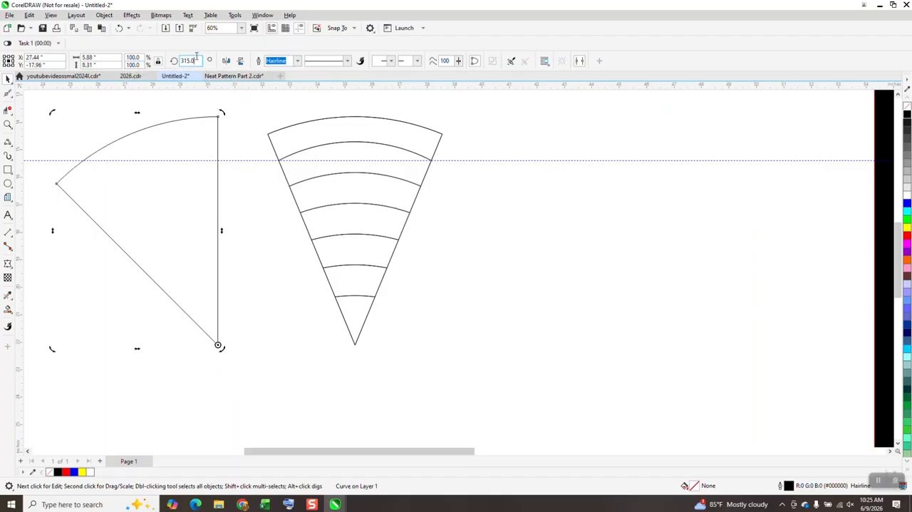
Step: Rotate the plain wedge about its tip to 292.5 degrees so it stands upright
{"action": "type", "text": "22.5"}
{"action": "key", "text": "Return"}
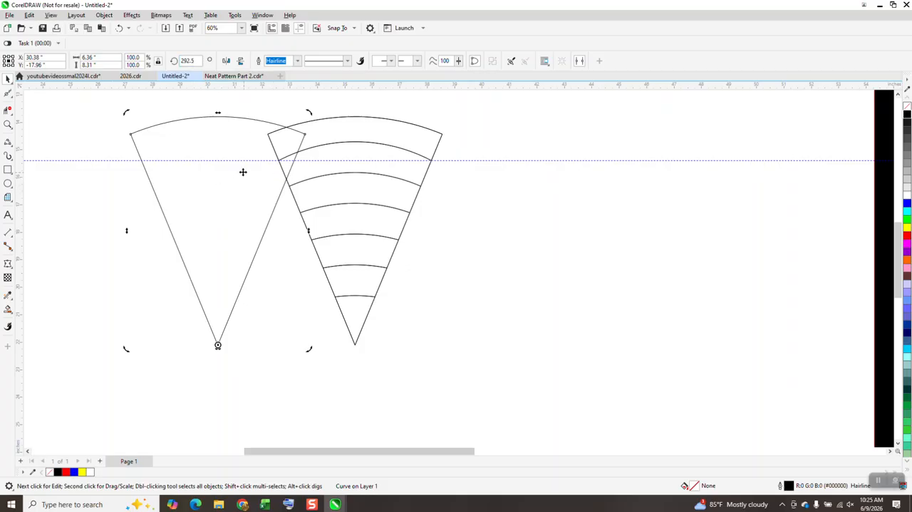
{"action": "left_click", "coordinate": [259, 215]}
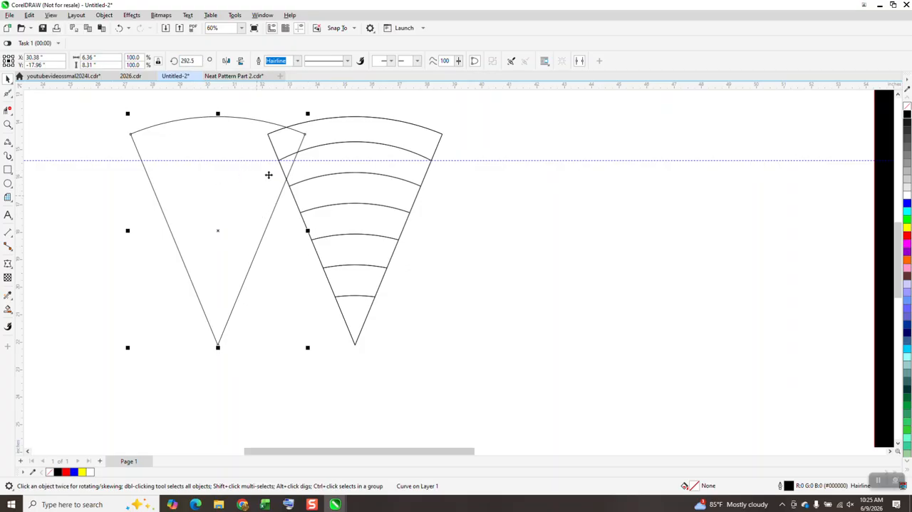
Step: Give the banded wedge group a red outline and move the plain wedge exactly onto it, matching their upper corners
{"action": "left_click", "coordinate": [380, 147]}
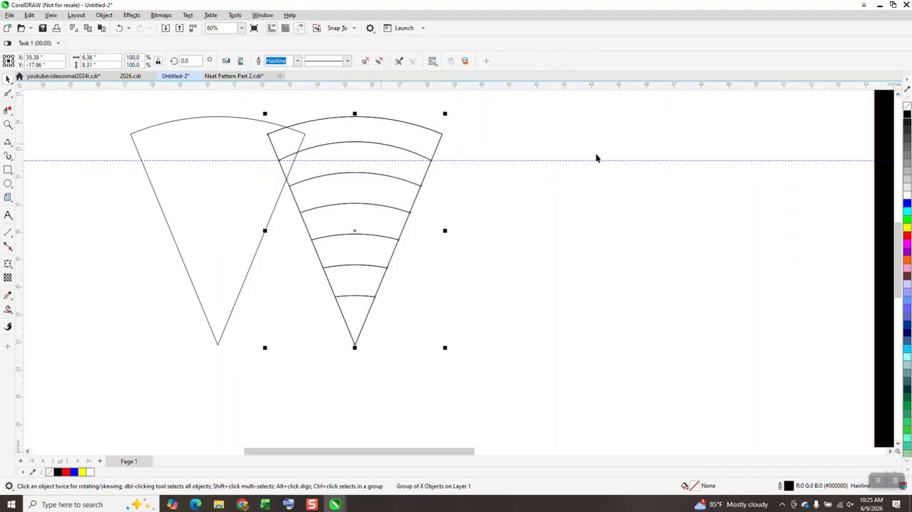
{"action": "right_click", "coordinate": [907, 237]}
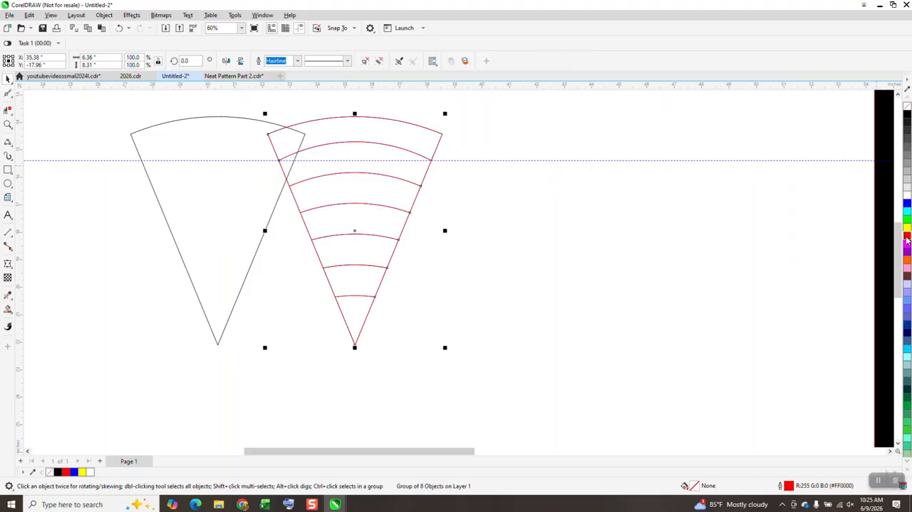
{"action": "left_click_drag", "start_coordinate": [303, 136], "coordinate": [412, 141]}
{"action": "left_click", "coordinate": [119, 28]}
{"action": "left_click", "coordinate": [191, 117]}
{"action": "left_click_drag", "start_coordinate": [305, 133], "coordinate": [442, 135]}
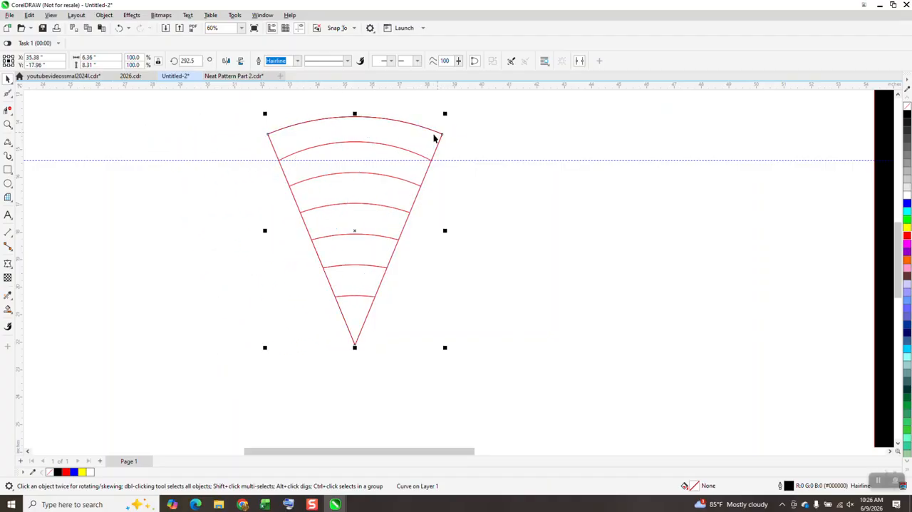
Step: With the 3-Point Curve tool, draw a shallow downward-bowed curve about 6.36 inches wide between the wedge's two upper corners
{"action": "left_click", "coordinate": [7, 125]}
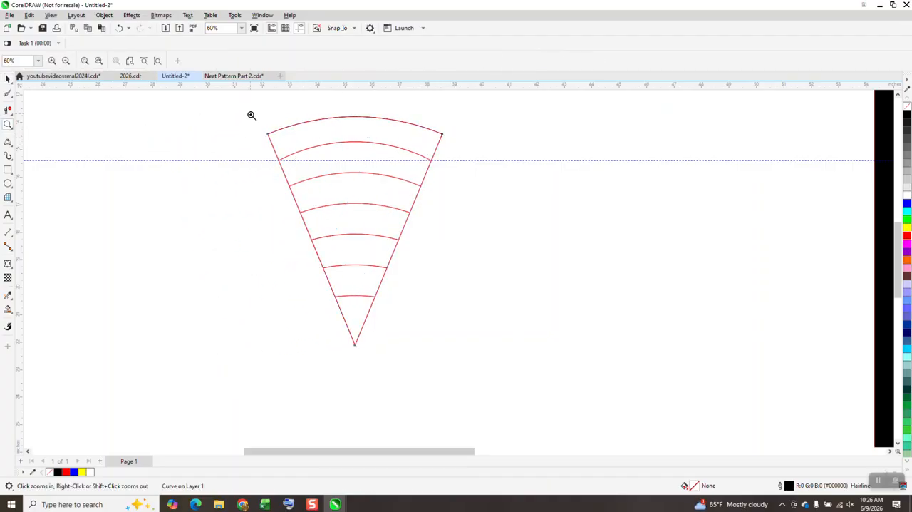
{"action": "left_click_drag", "start_coordinate": [253, 114], "coordinate": [506, 274]}
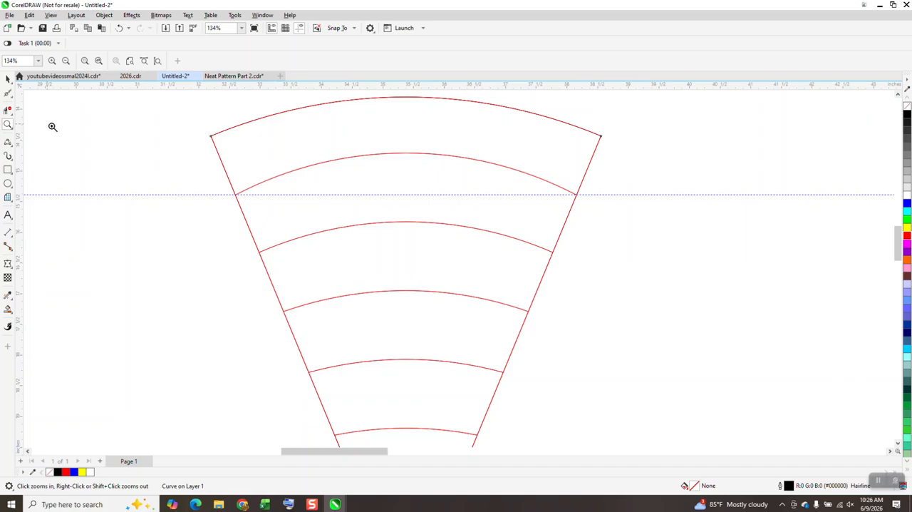
{"action": "scroll", "coordinate": [96, 171], "scroll_direction": "down", "scroll_amount": 1}
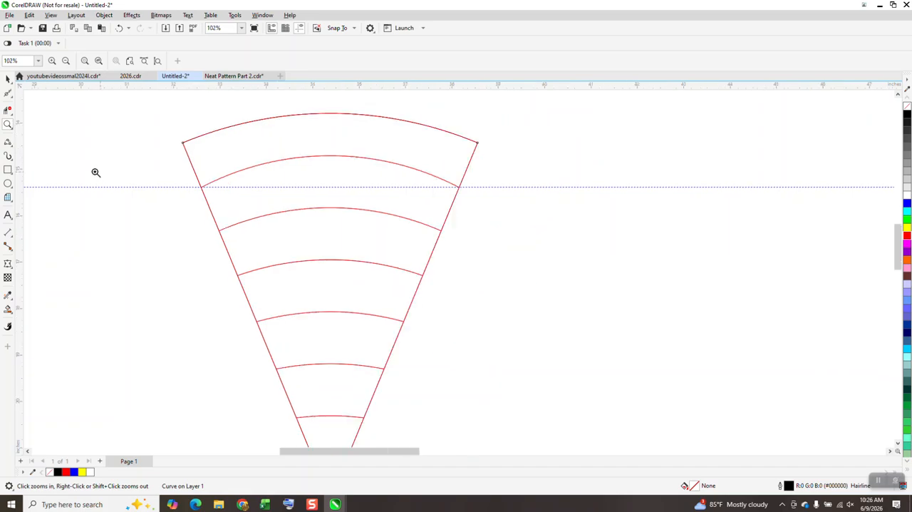
{"action": "left_click", "coordinate": [12, 147]}
{"action": "left_click", "coordinate": [46, 205]}
{"action": "left_click_drag", "start_coordinate": [478, 143], "coordinate": [183, 142]}
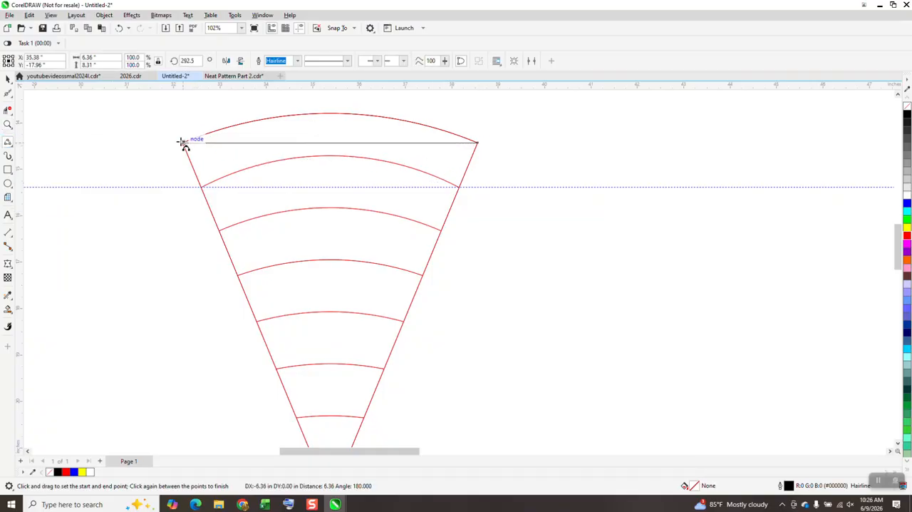
{"action": "left_click", "coordinate": [294, 153]}
Step: Draw downward-bowed curves between the ends of the second and third arcs, about 5.56 by 0.35 and 4.79 by 0.52 inches
{"action": "left_click_drag", "start_coordinate": [460, 188], "coordinate": [202, 187]}
{"action": "left_click", "coordinate": [327, 206]}
{"action": "left_click_drag", "start_coordinate": [441, 231], "coordinate": [222, 231]}
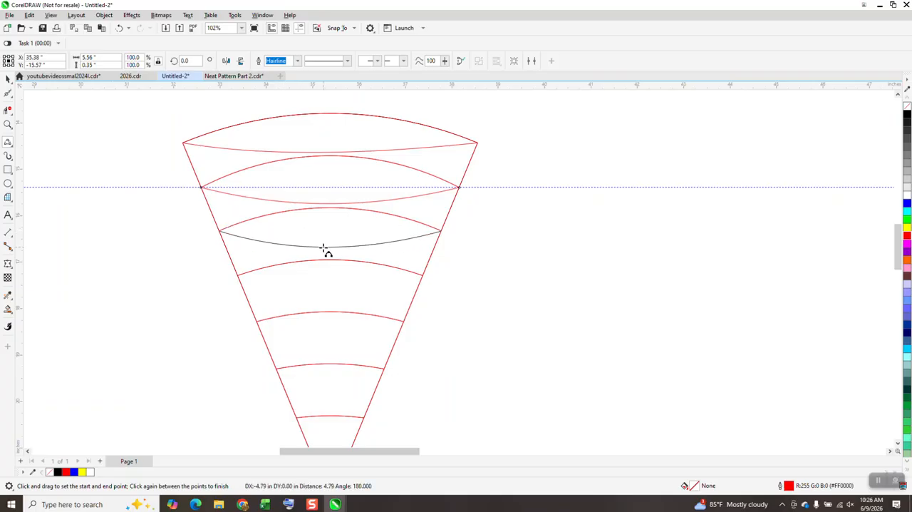
{"action": "left_click", "coordinate": [328, 254]}
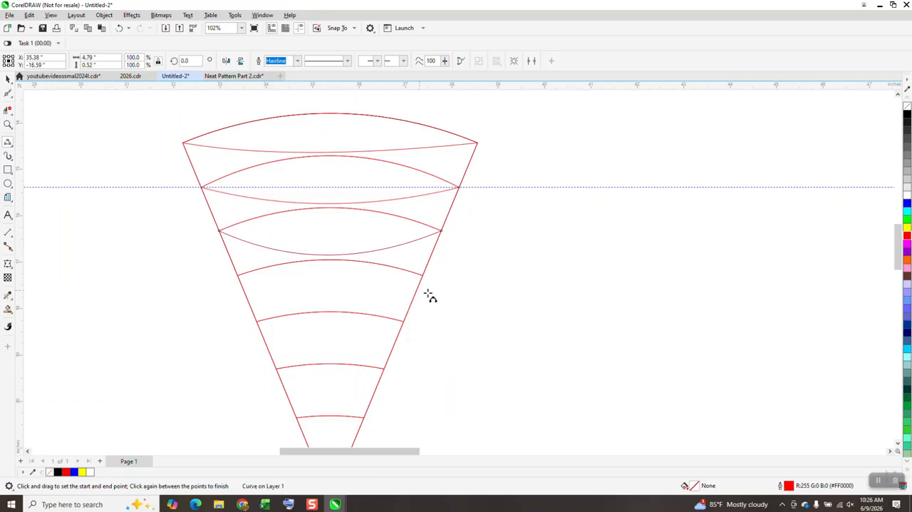
Step: Draw downward-bowed curves between the ends of the fourth and fifth arcs, about 3.99 by 0.54 and 3.17 by 0.58 inches
{"action": "left_click_drag", "start_coordinate": [423, 275], "coordinate": [241, 276]}
{"action": "left_click", "coordinate": [330, 301]}
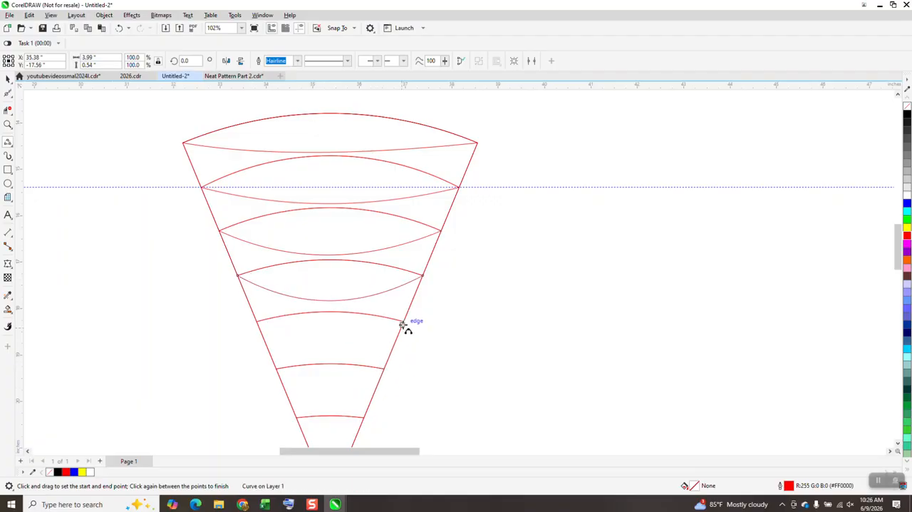
{"action": "left_click_drag", "start_coordinate": [402, 325], "coordinate": [258, 322]}
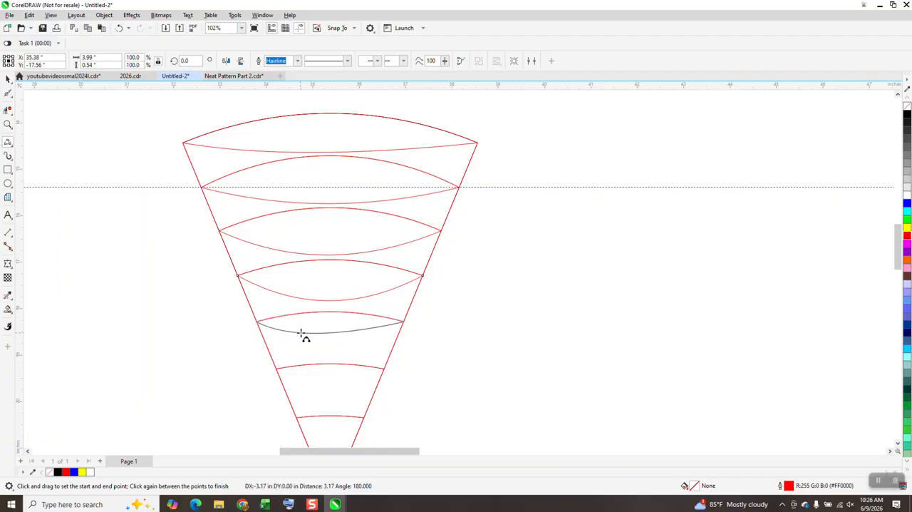
{"action": "left_click", "coordinate": [327, 349]}
Step: Draw a downward-bowed three-point curve between the ends of the sixth arc, about 2.33 inches wide and 0.33 inches deep
{"action": "scroll", "coordinate": [340, 296], "scroll_direction": "down", "scroll_amount": 1}
{"action": "scroll", "coordinate": [340, 296], "scroll_direction": "down", "scroll_amount": 1}
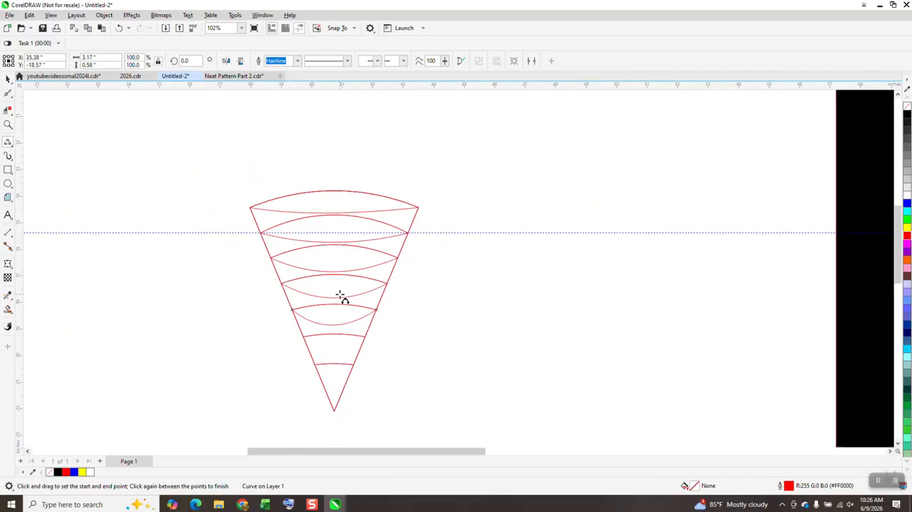
{"action": "left_click", "coordinate": [7, 126]}
{"action": "left_click_drag", "start_coordinate": [281, 294], "coordinate": [465, 425]}
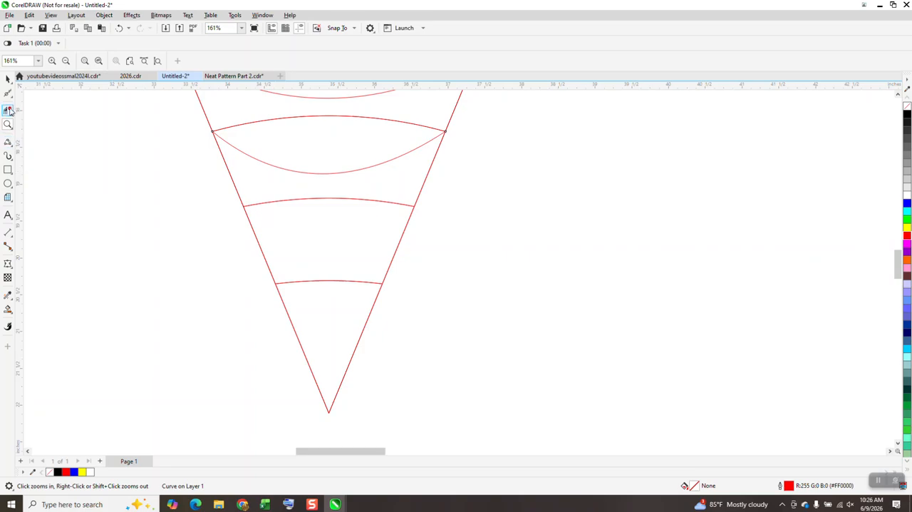
{"action": "left_click", "coordinate": [10, 143]}
{"action": "left_click", "coordinate": [12, 147]}
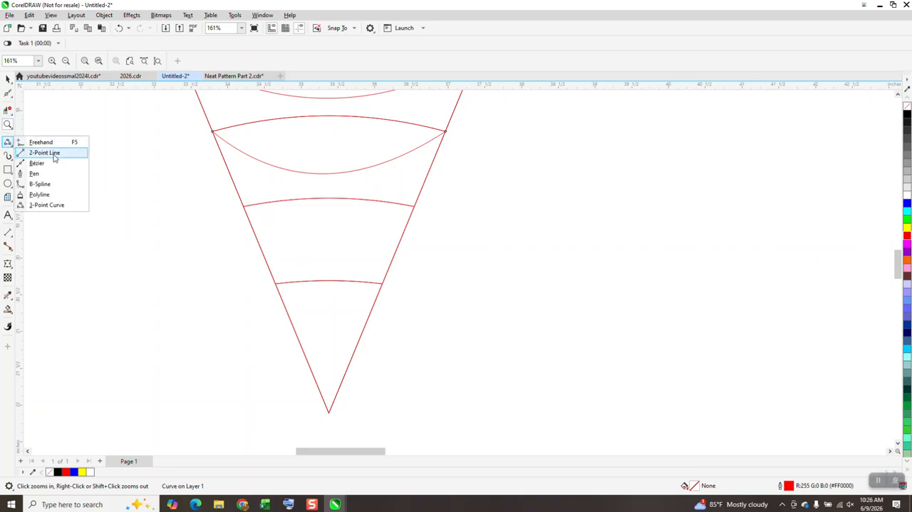
{"action": "left_click", "coordinate": [62, 207]}
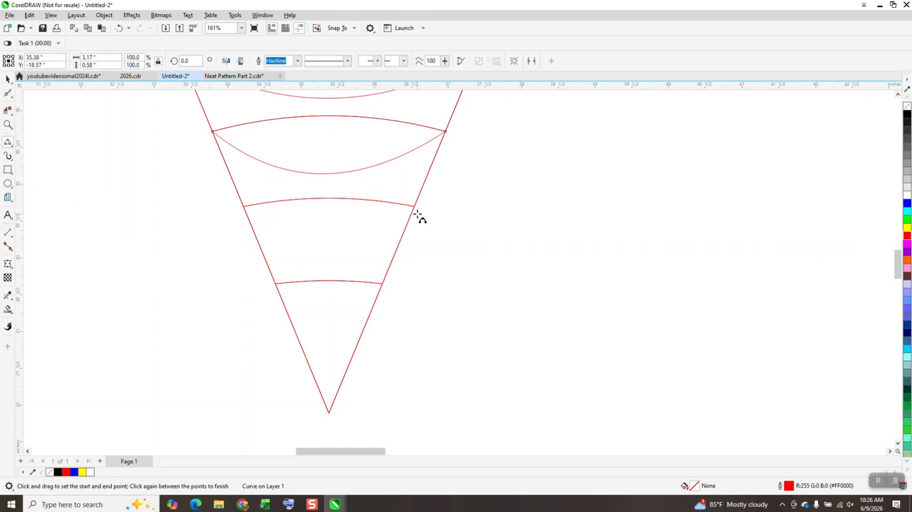
{"action": "left_click_drag", "start_coordinate": [415, 207], "coordinate": [245, 207]}
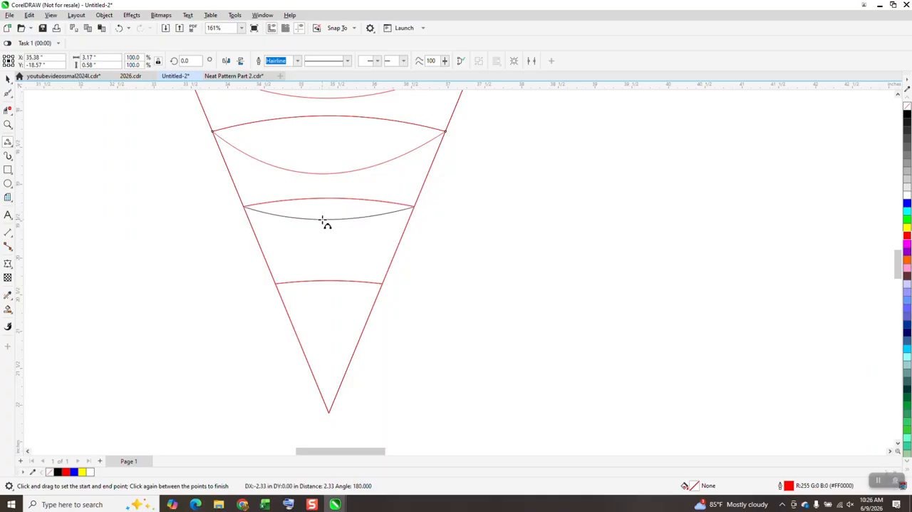
{"action": "left_click", "coordinate": [322, 233]}
Step: Move the red banded wedge group 8 inches right, away from the black wedge outline and its new curves
{"action": "scroll", "coordinate": [221, 264], "scroll_direction": "down", "scroll_amount": 4}
{"action": "left_click", "coordinate": [9, 79]}
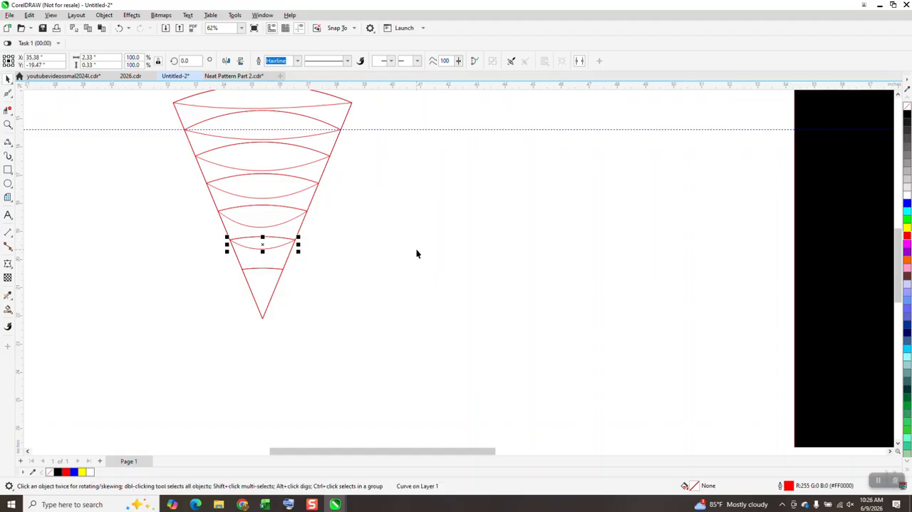
{"action": "scroll", "coordinate": [418, 246], "scroll_direction": "down", "scroll_amount": 1}
{"action": "left_click", "coordinate": [364, 153]}
{"action": "key", "text": "Right"}
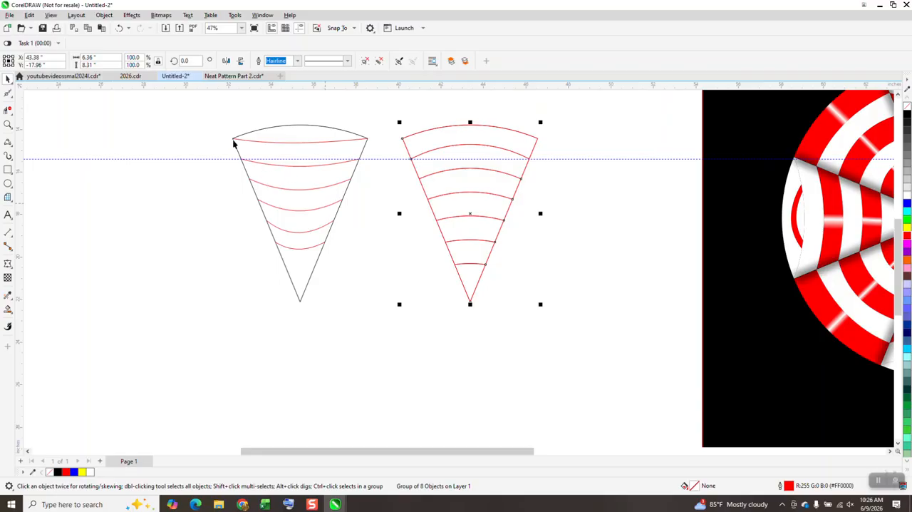
Step: Group the black wedge outline with its six downward-bowed red curves
{"action": "left_click_drag", "start_coordinate": [219, 105], "coordinate": [384, 296]}
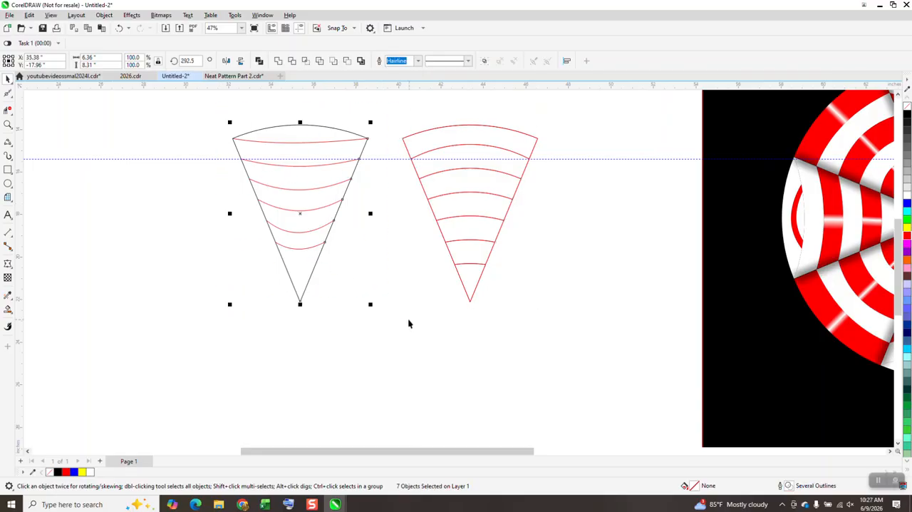
{"action": "scroll", "coordinate": [400, 308], "scroll_direction": "down", "scroll_amount": 1}
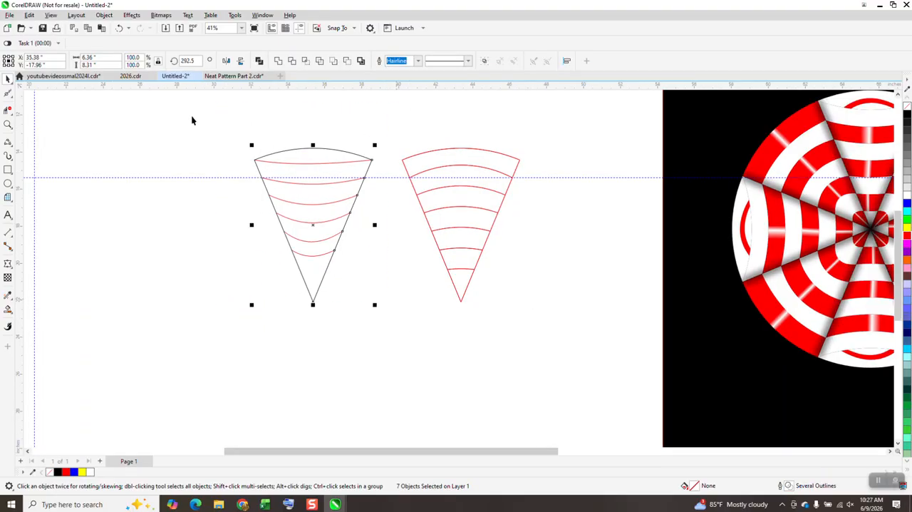
{"action": "left_click", "coordinate": [104, 15]}
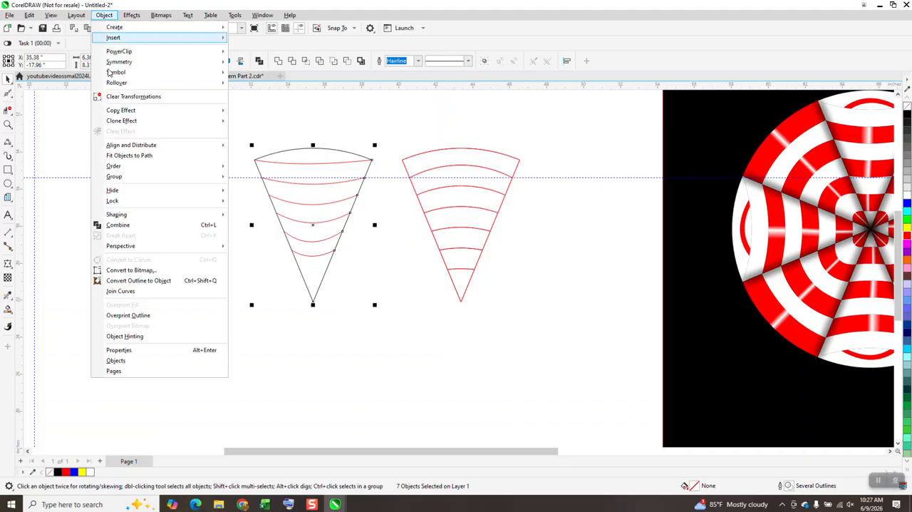
{"action": "mouse_move", "coordinate": [121, 176]}
{"action": "left_click", "coordinate": [241, 179]}
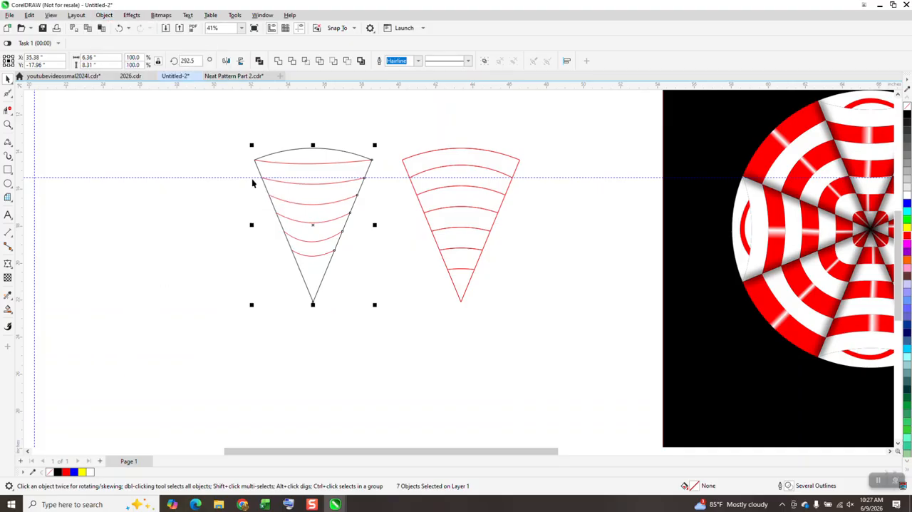
Step: Rotate the red banded wedge group by -22.5 degrees about its bottom tip
{"action": "left_click", "coordinate": [405, 159]}
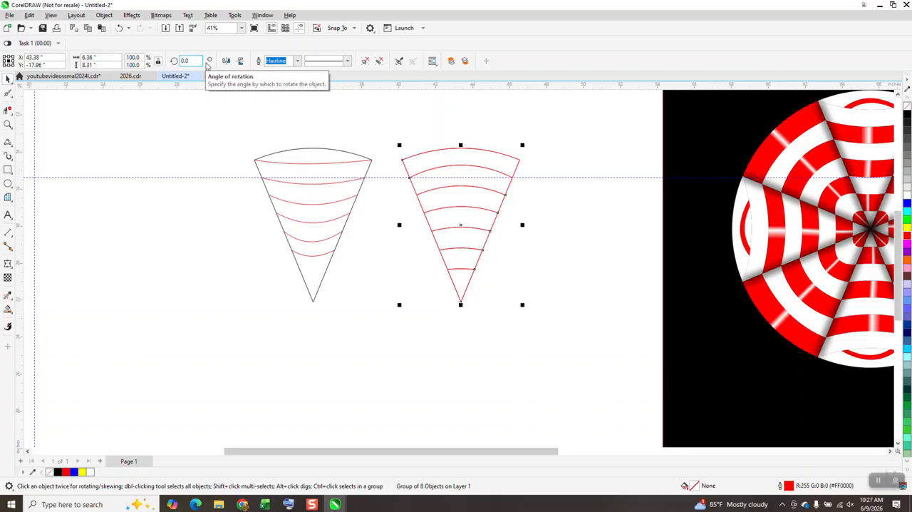
{"action": "left_click", "coordinate": [460, 225]}
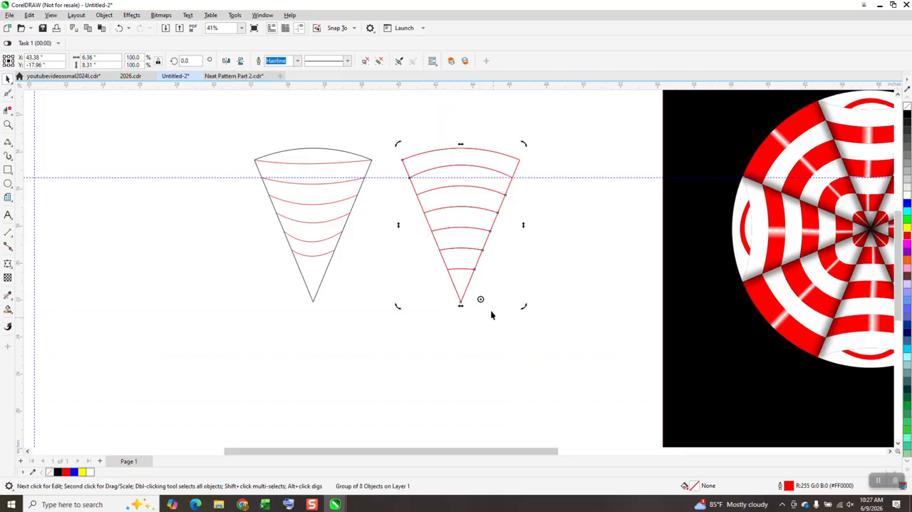
{"action": "left_click_drag", "start_coordinate": [481, 300], "coordinate": [460, 302]}
{"action": "left_click_drag", "start_coordinate": [192, 60], "coordinate": [155, 65]}
{"action": "type", "text": "-"}
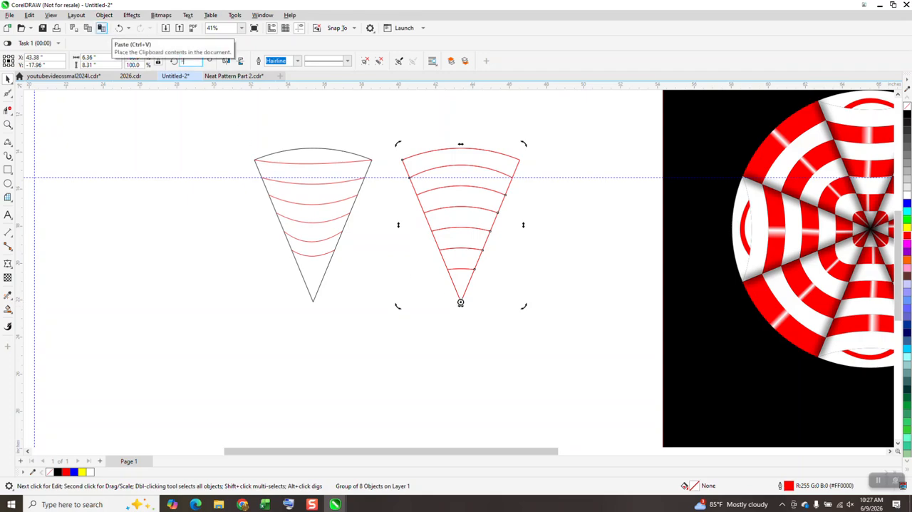
{"action": "type", "text": "22.5"}
{"action": "key", "text": "Return"}
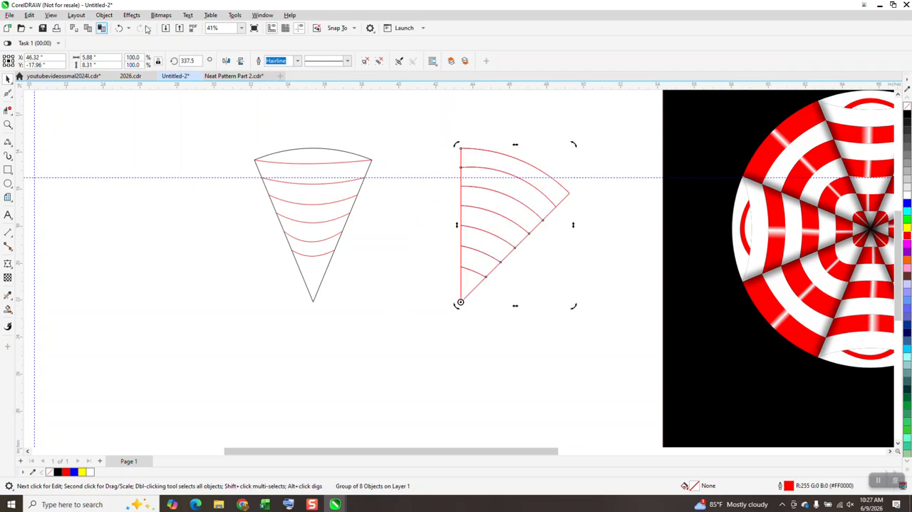
Step: Rotate the black-outlined wedge group by 22.5 degrees about its bottom tip
{"action": "left_click", "coordinate": [295, 204]}
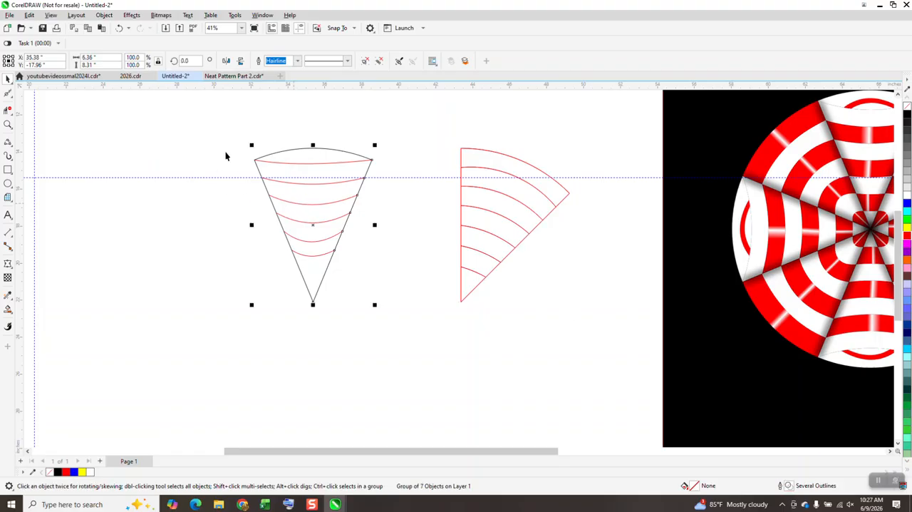
{"action": "left_click", "coordinate": [315, 227]}
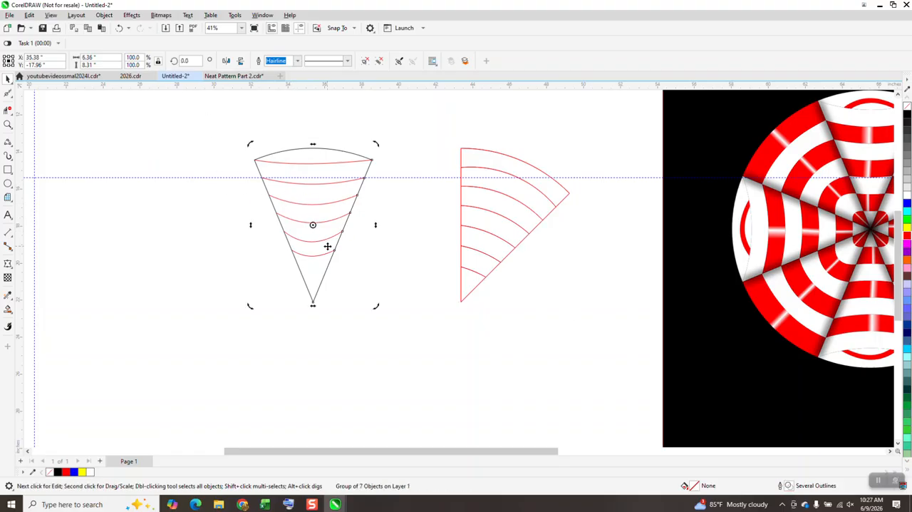
{"action": "left_click_drag", "start_coordinate": [314, 225], "coordinate": [313, 303]}
{"action": "left_click", "coordinate": [189, 61]}
{"action": "type", "text": "22.5"}
{"action": "key", "text": "Return"}
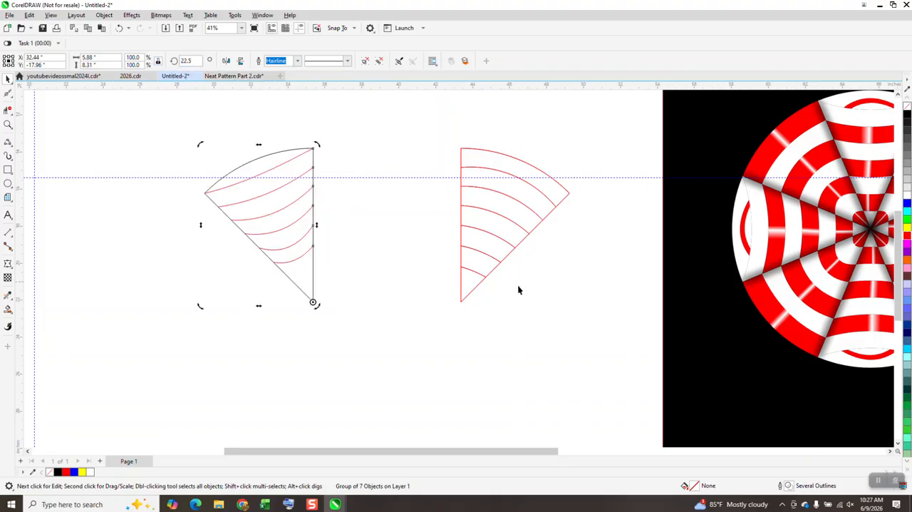
Step: Move the red wedge group against the black-outlined wedge so that their tips and straight edges meet
{"action": "left_click_drag", "start_coordinate": [463, 302], "coordinate": [315, 304]}
{"action": "left_click", "coordinate": [454, 218]}
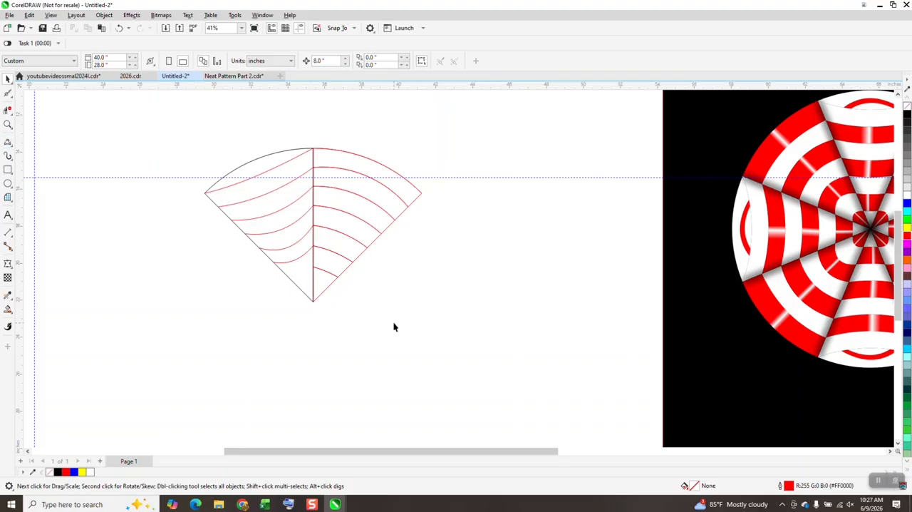
Step: Draw a downward-bowed three-point curve across the black-outlined wedge from the lowest red arc's end, about 1.31 by 0.6 inches
{"action": "left_click", "coordinate": [8, 124]}
{"action": "left_click_drag", "start_coordinate": [190, 194], "coordinate": [401, 351]}
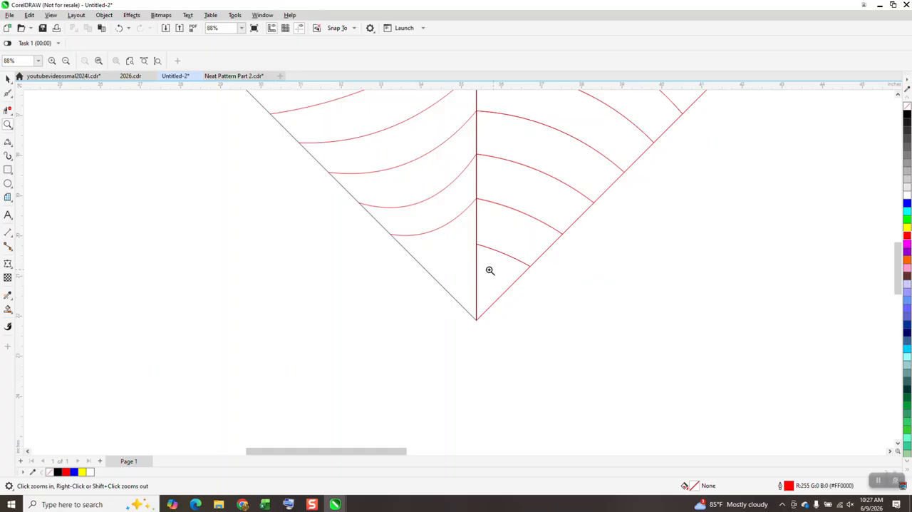
{"action": "scroll", "coordinate": [514, 270], "scroll_direction": "down", "scroll_amount": 2}
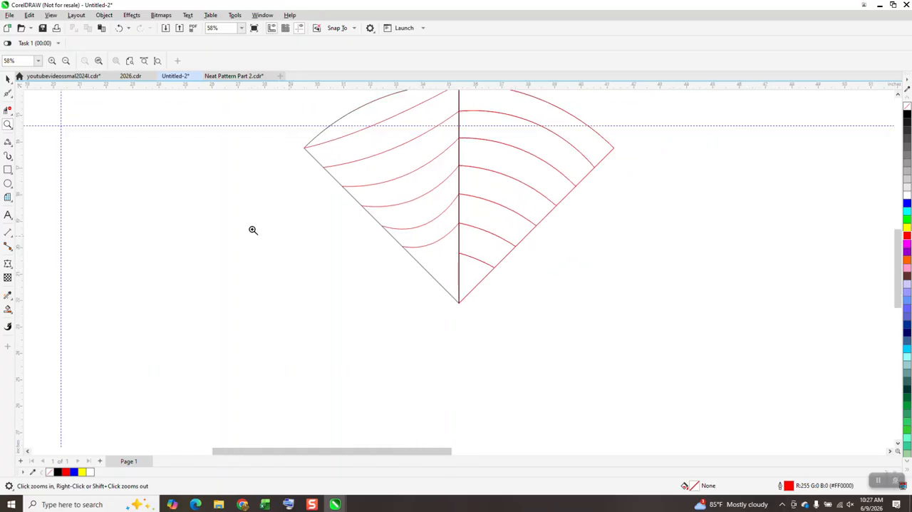
{"action": "left_click", "coordinate": [10, 147]}
{"action": "left_click", "coordinate": [46, 204]}
{"action": "left_click_drag", "start_coordinate": [460, 254], "coordinate": [425, 268]}
{"action": "left_click", "coordinate": [439, 266]}
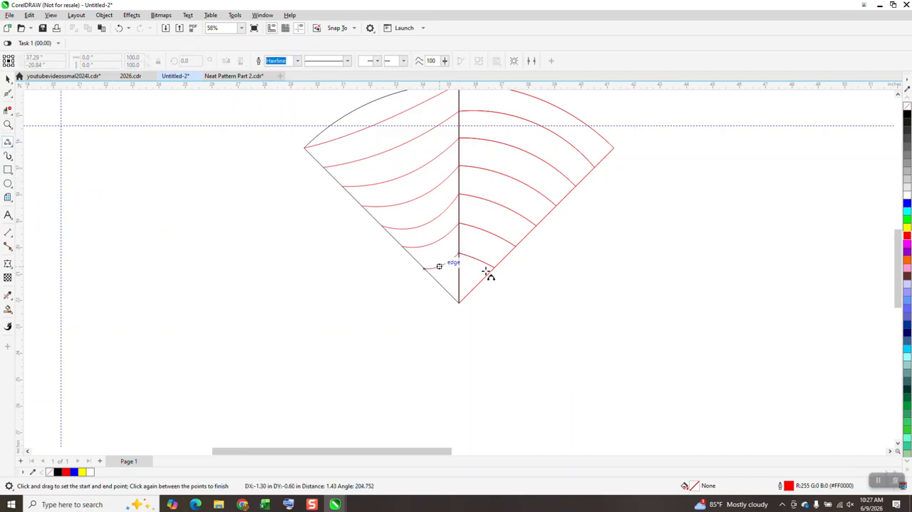
{"action": "scroll", "coordinate": [465, 280], "scroll_direction": "down", "scroll_amount": 2}
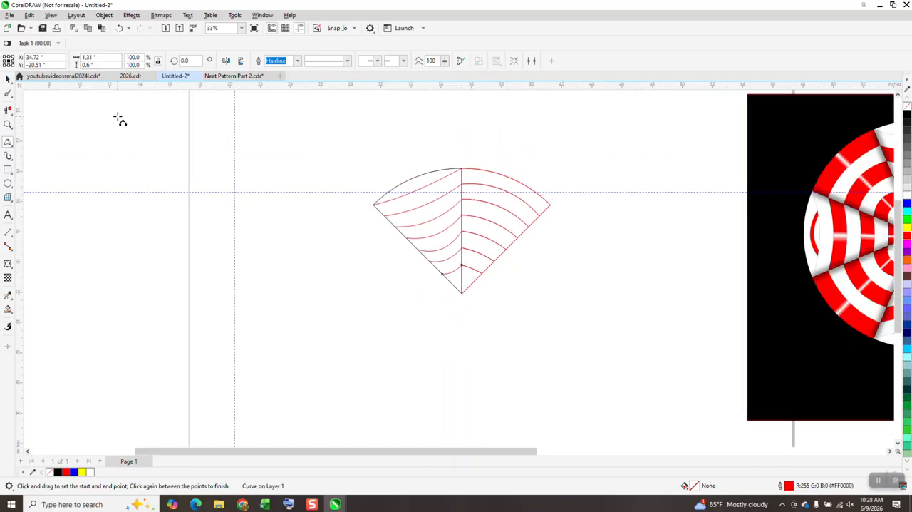
{"action": "left_click", "coordinate": [8, 79]}
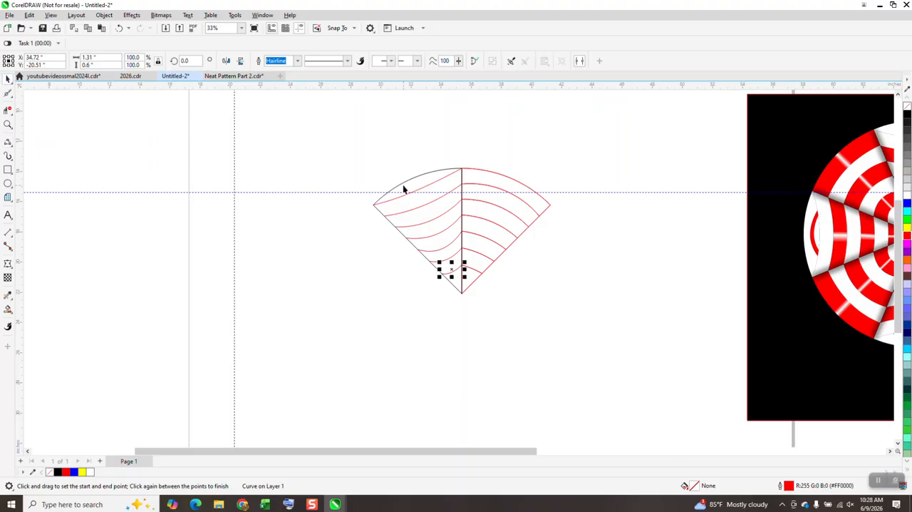
{"action": "left_click_drag", "start_coordinate": [340, 140], "coordinate": [580, 306]}
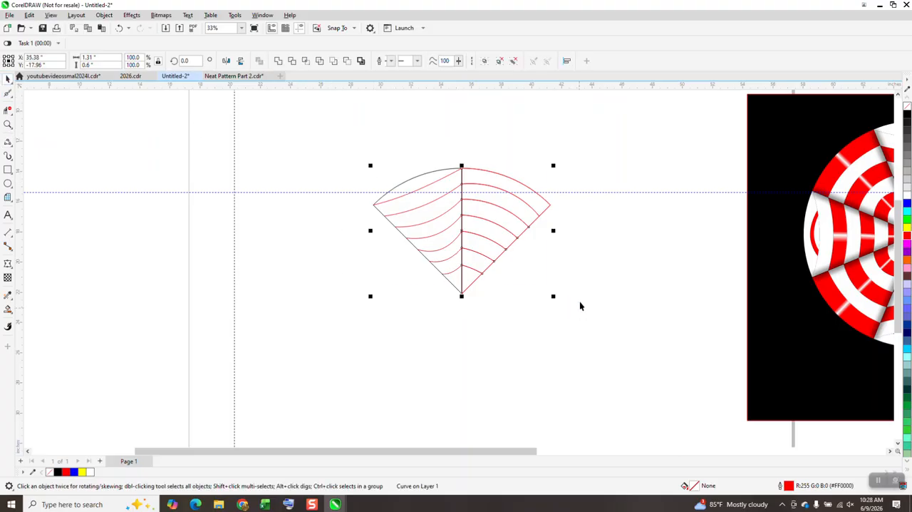
{"action": "scroll", "coordinate": [111, 214], "scroll_direction": "down", "scroll_amount": 1}
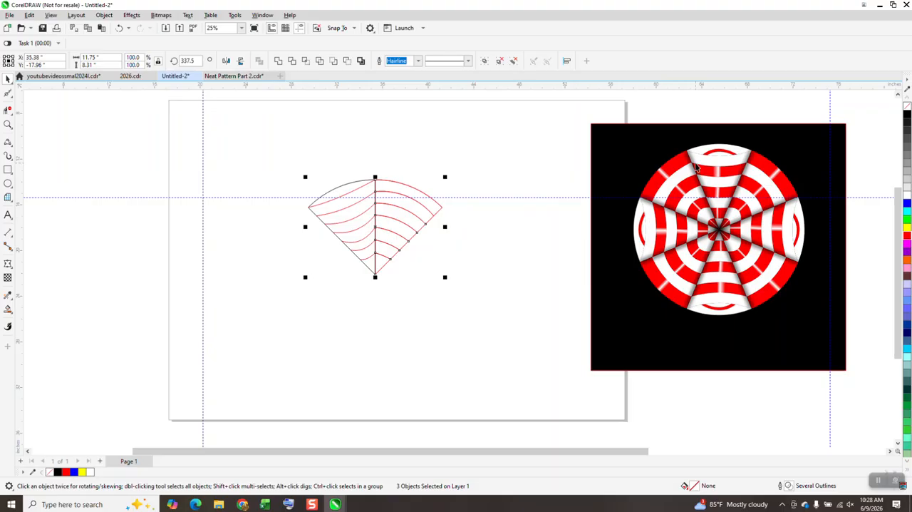
Step: Draw two nested upward-bowed three-point curves on the black-outlined wedge's outermost curve, about 2.2 by 0.94 and 2.91 by 1.29 inches
{"action": "left_click", "coordinate": [8, 125]}
{"action": "left_click_drag", "start_coordinate": [260, 173], "coordinate": [548, 325]}
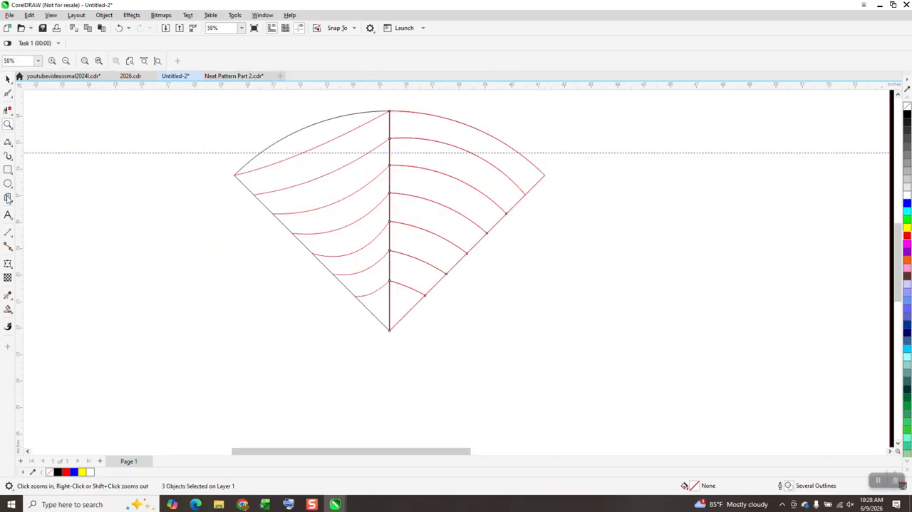
{"action": "left_click", "coordinate": [9, 155]}
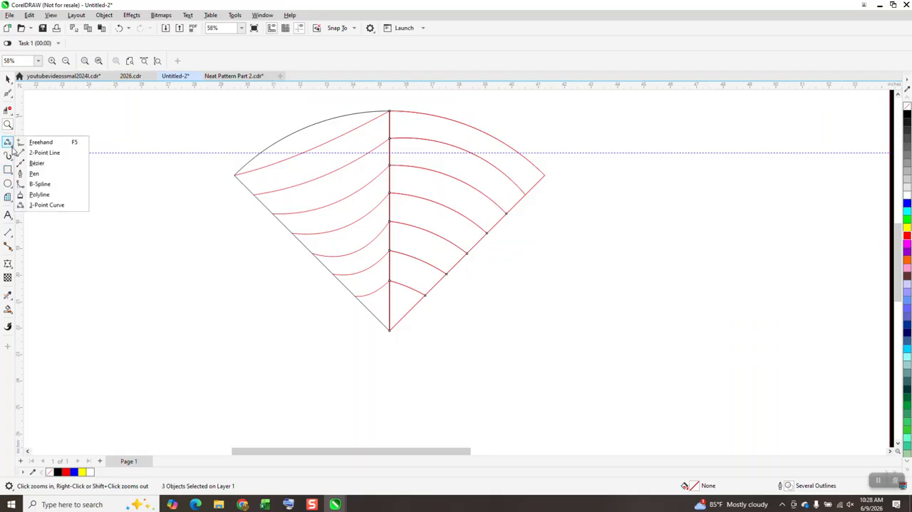
{"action": "left_click", "coordinate": [43, 203]}
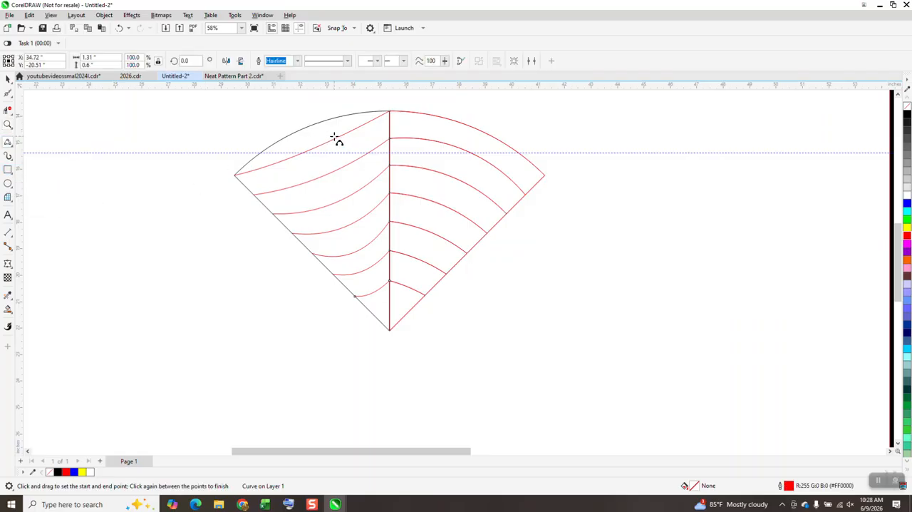
{"action": "left_click_drag", "start_coordinate": [340, 135], "coordinate": [284, 160]}
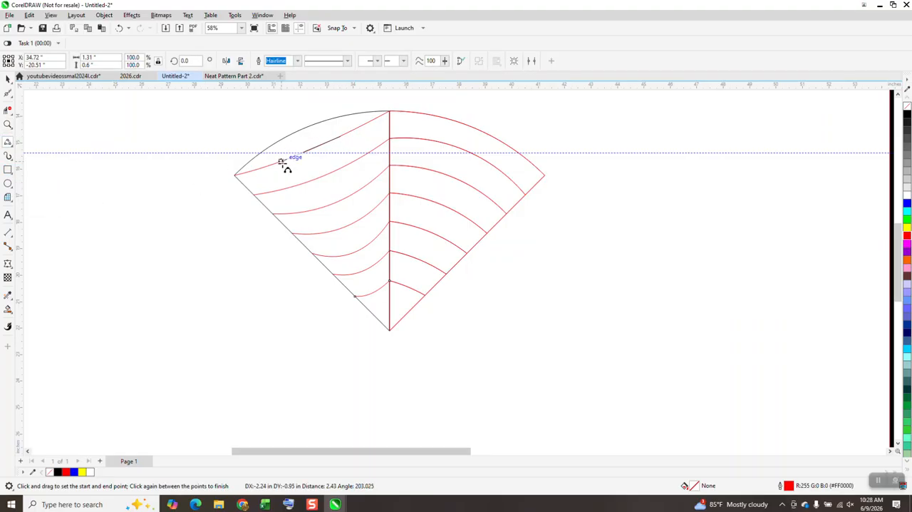
{"action": "left_click", "coordinate": [305, 142]}
{"action": "left_click_drag", "start_coordinate": [347, 133], "coordinate": [271, 168]}
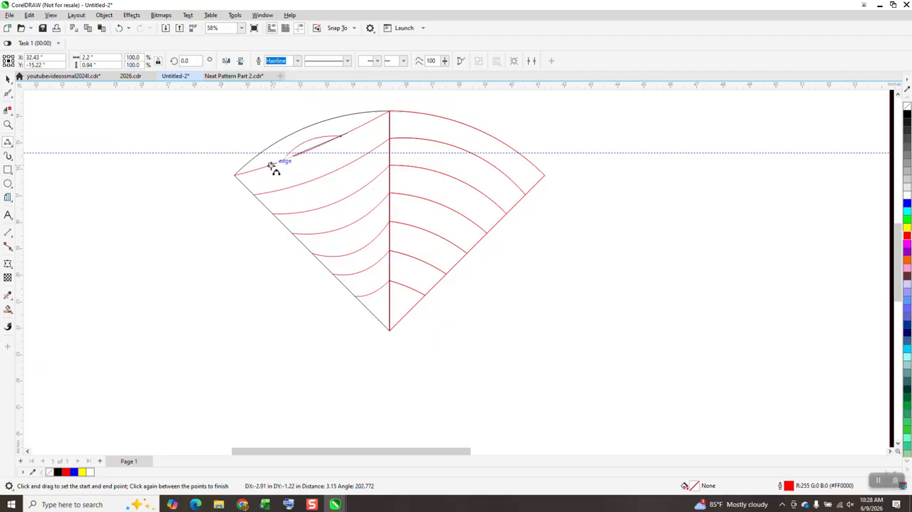
{"action": "left_click", "coordinate": [306, 140]}
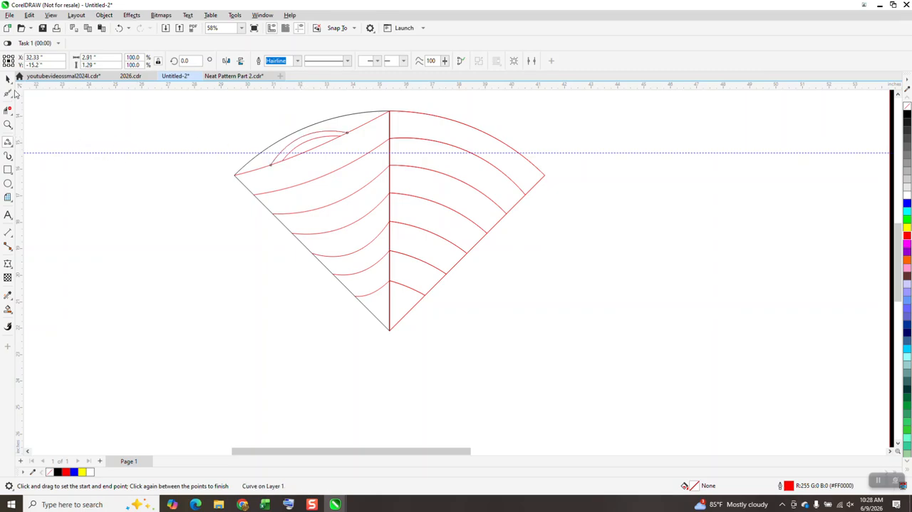
{"action": "left_click", "coordinate": [8, 80]}
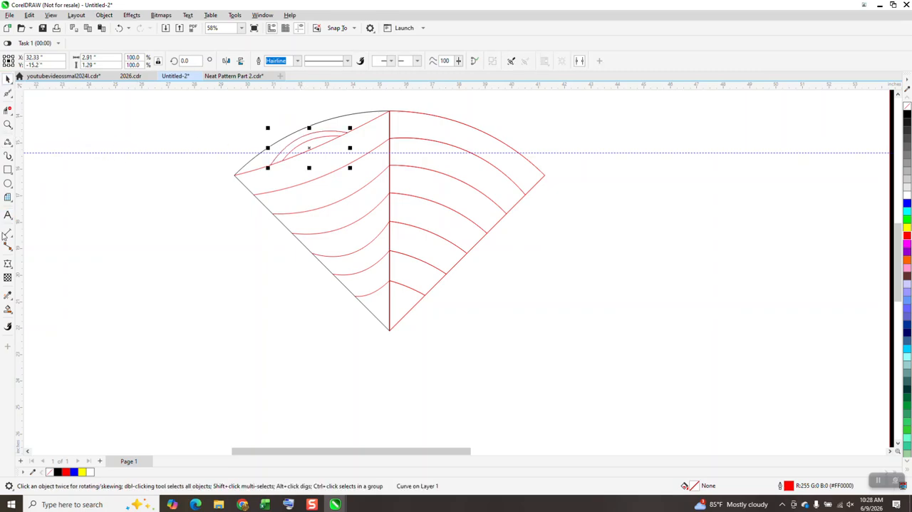
Step: Smart-fill the crescent between the two nested curves with red and no outline
{"action": "left_click", "coordinate": [8, 309]}
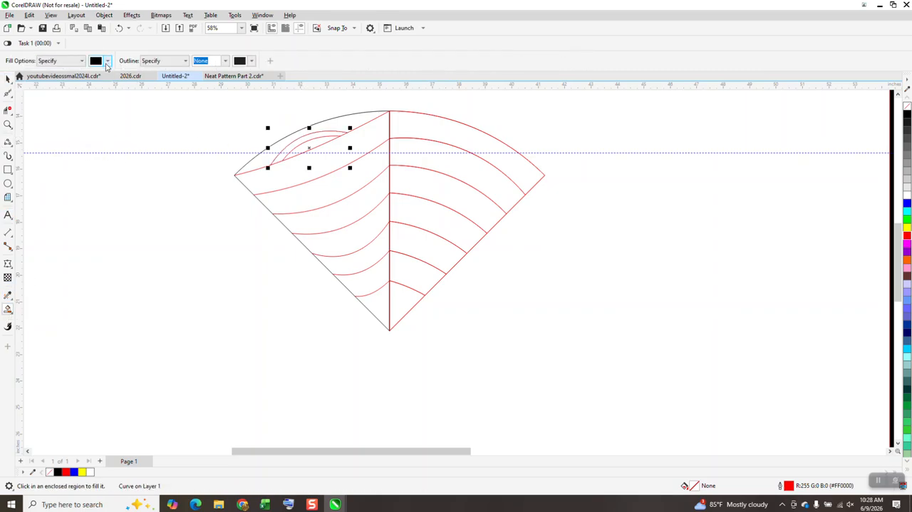
{"action": "left_click", "coordinate": [107, 61]}
{"action": "left_click", "coordinate": [182, 120]}
{"action": "left_click", "coordinate": [303, 142]}
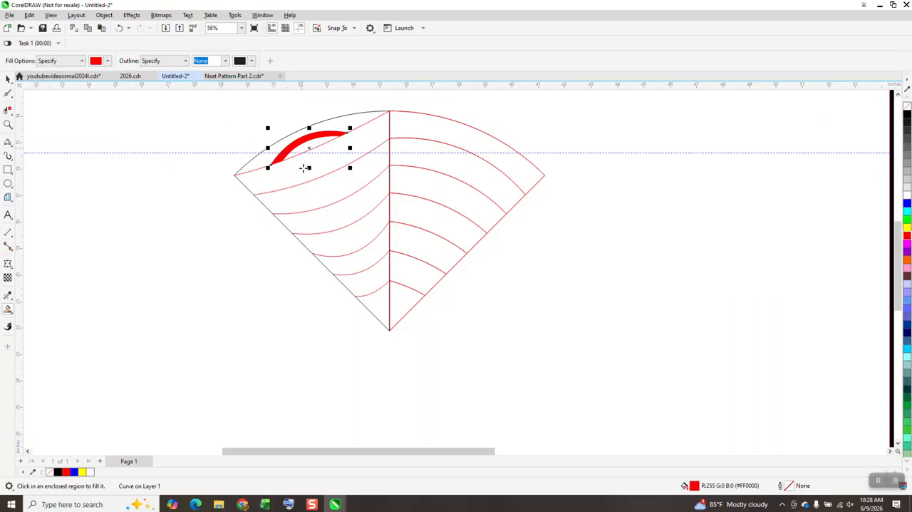
Step: Smart-fill alternate bands red: three in the downward-curved wedge and four in the upward-curved wedge, starting at its outer edge
{"action": "scroll", "coordinate": [303, 163], "scroll_direction": "down", "scroll_amount": 2}
{"action": "scroll", "coordinate": [312, 189], "scroll_direction": "down", "scroll_amount": 1}
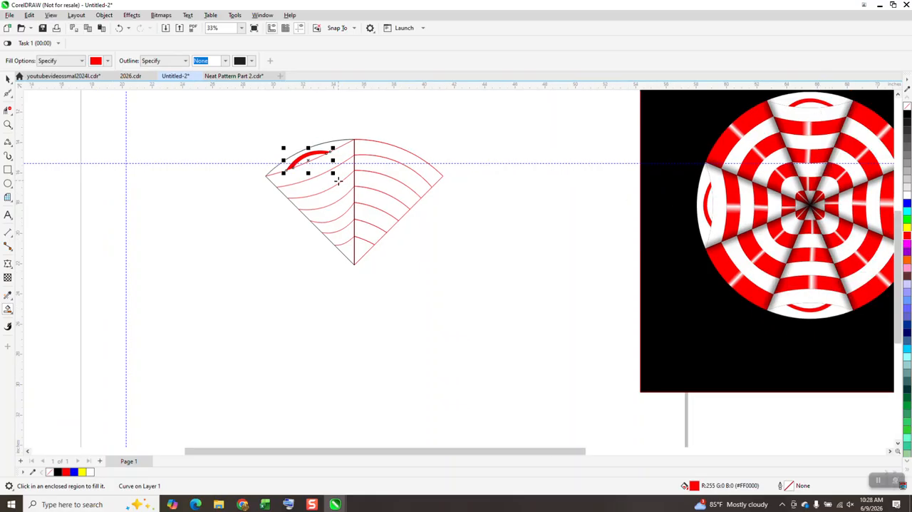
{"action": "left_click", "coordinate": [339, 181]}
{"action": "left_click", "coordinate": [348, 217]}
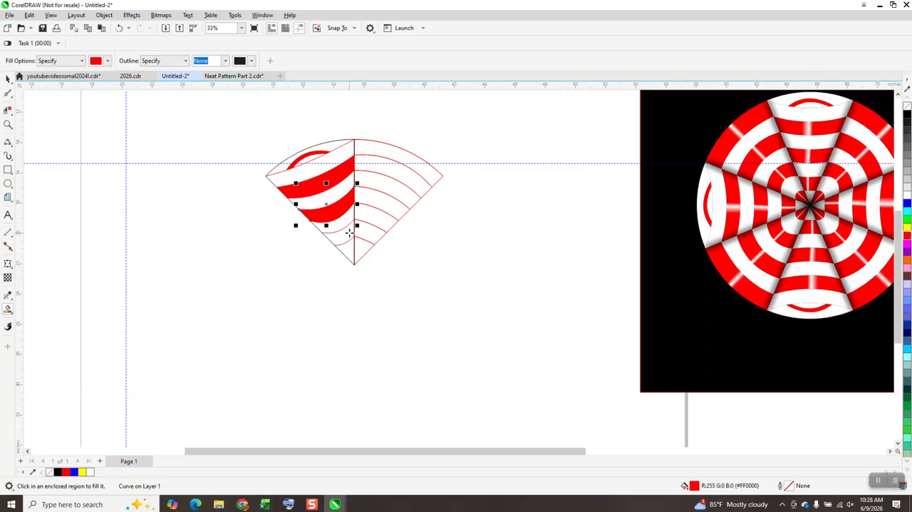
{"action": "left_click", "coordinate": [347, 241]}
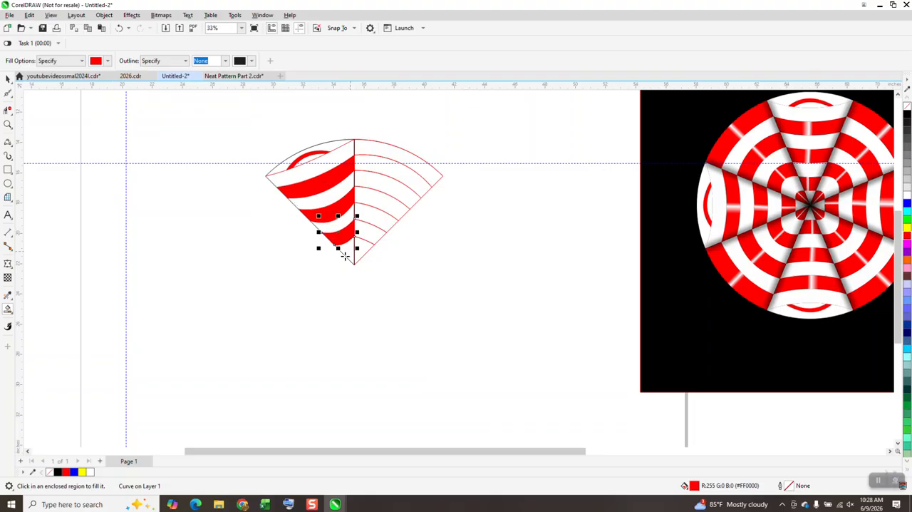
{"action": "left_click", "coordinate": [398, 155]}
{"action": "left_click", "coordinate": [389, 188]}
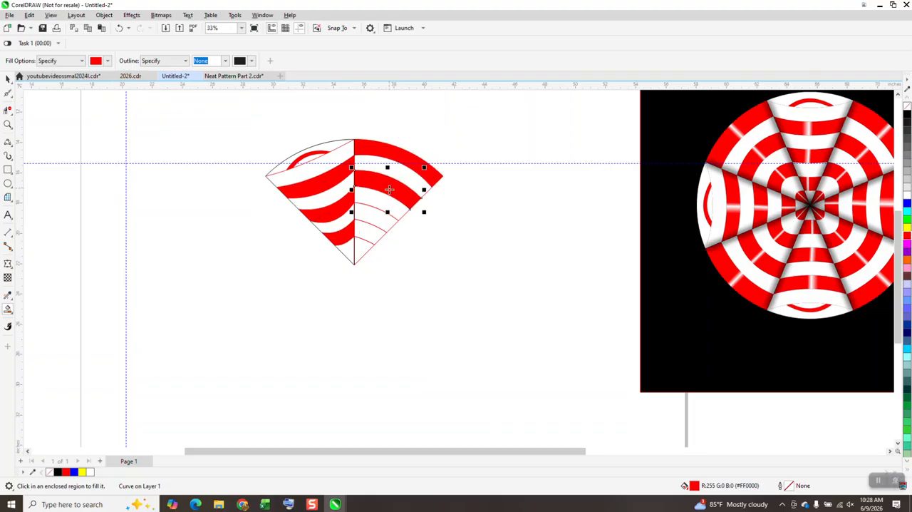
{"action": "left_click", "coordinate": [375, 212]}
{"action": "left_click", "coordinate": [362, 245]}
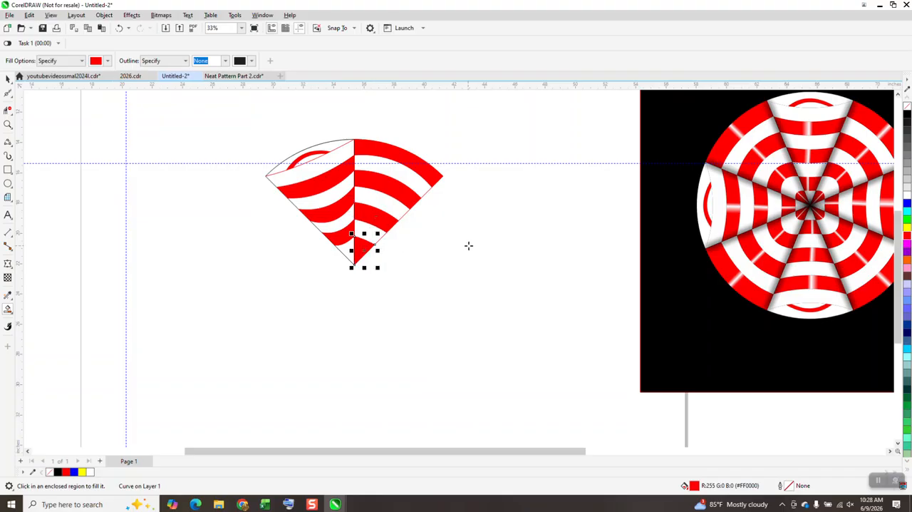
Step: Draw a yellow-filled rectangle about 18.86 by 11.82 inches around both wedges and place it behind them
{"action": "left_click", "coordinate": [7, 124]}
{"action": "left_click", "coordinate": [8, 169]}
{"action": "left_click_drag", "start_coordinate": [206, 111], "coordinate": [494, 292]}
{"action": "left_click", "coordinate": [908, 227]}
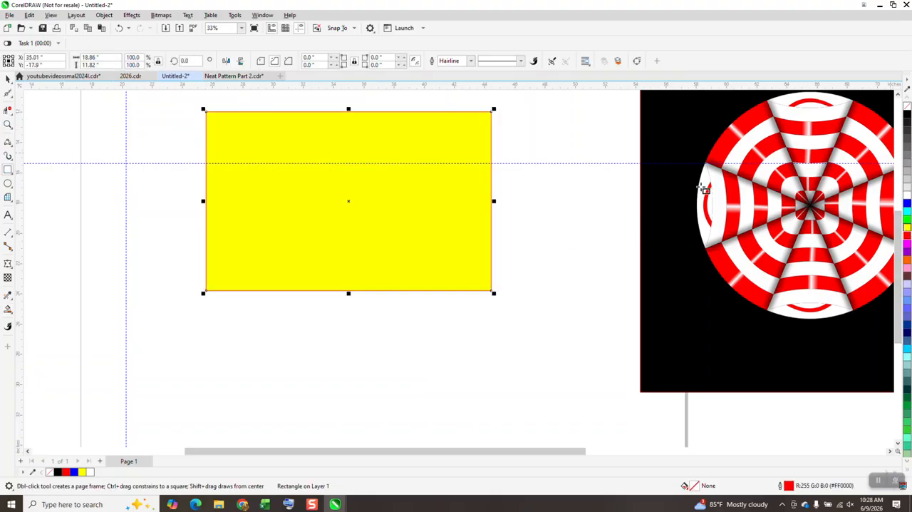
{"action": "left_click", "coordinate": [106, 15]}
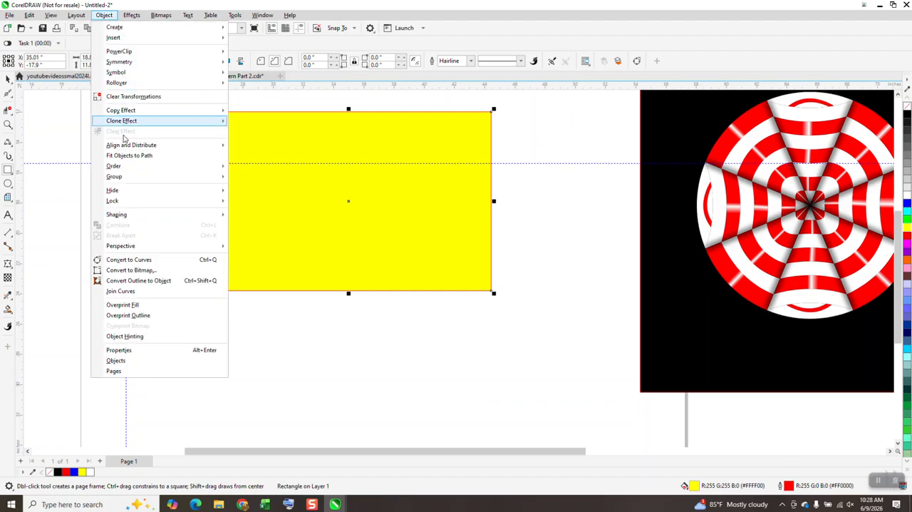
{"action": "mouse_move", "coordinate": [116, 165]}
{"action": "left_click", "coordinate": [257, 177]}
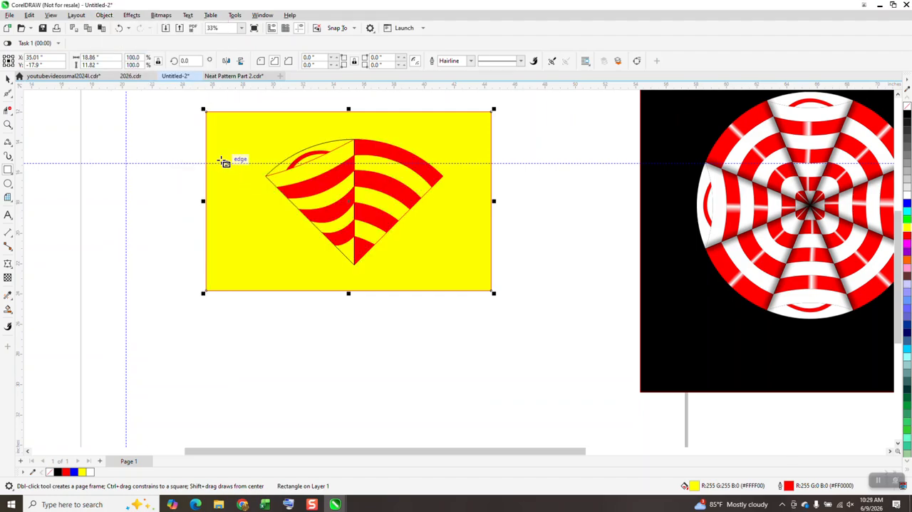
Step: Smart-fill all remaining unfilled bands of both wedges with white, including the areas around and inside the red crescent
{"action": "left_click", "coordinate": [8, 311]}
{"action": "left_click", "coordinate": [109, 61]}
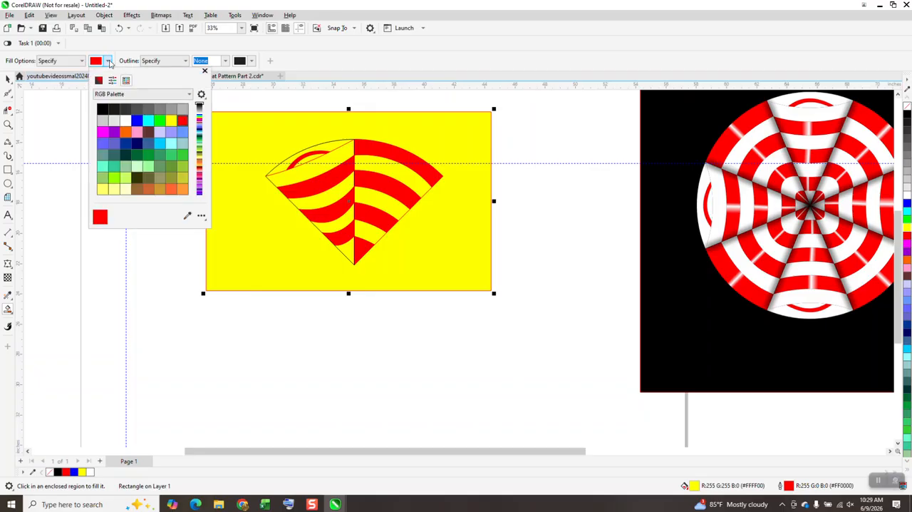
{"action": "left_click", "coordinate": [125, 120]}
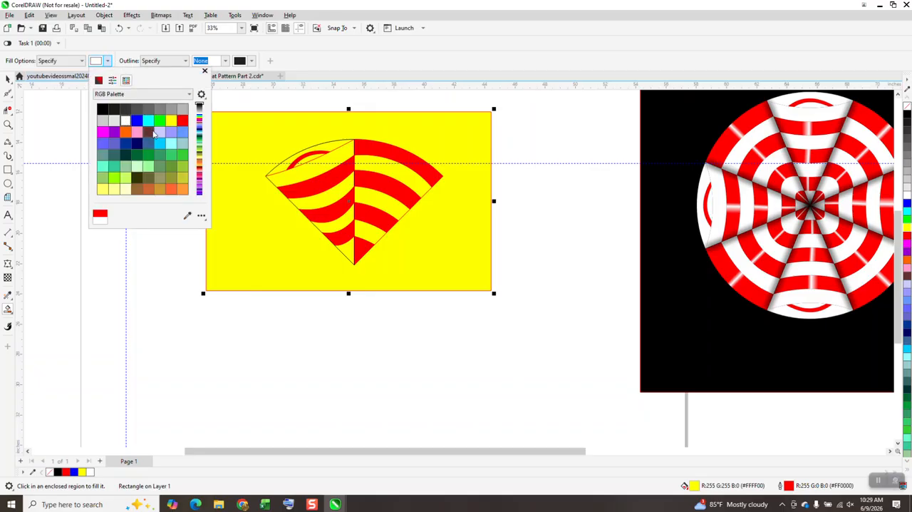
{"action": "left_click", "coordinate": [284, 169]}
{"action": "left_click", "coordinate": [299, 168]}
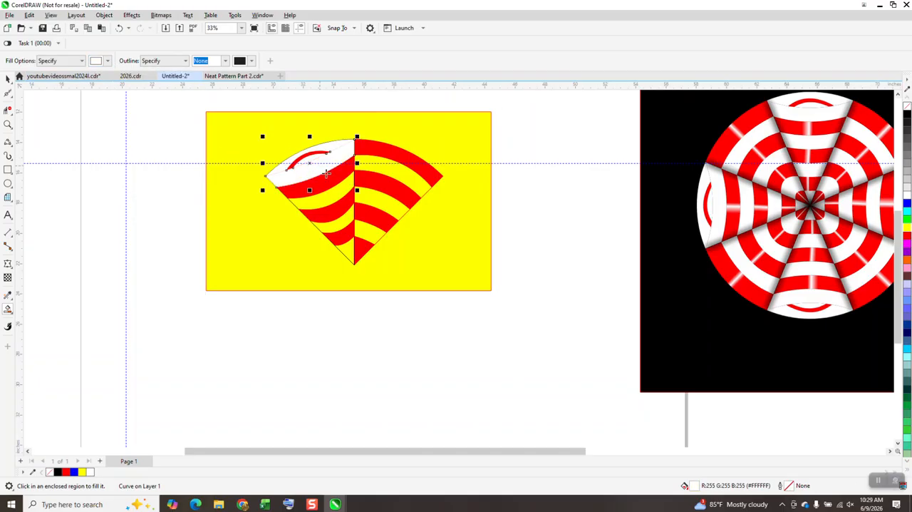
{"action": "left_click", "coordinate": [332, 197]}
{"action": "left_click", "coordinate": [338, 224]}
{"action": "left_click", "coordinate": [349, 245]}
{"action": "left_click", "coordinate": [369, 233]}
{"action": "left_click", "coordinate": [390, 191]}
{"action": "left_click", "coordinate": [397, 173]}
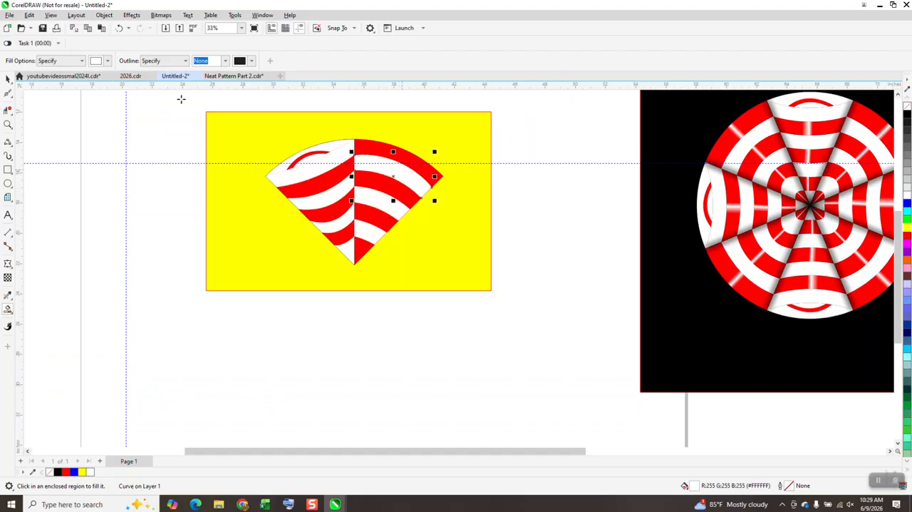
Step: Group all the pieces of both wedges, leaving the yellow background rectangle out of the group
{"action": "key", "text": "space"}
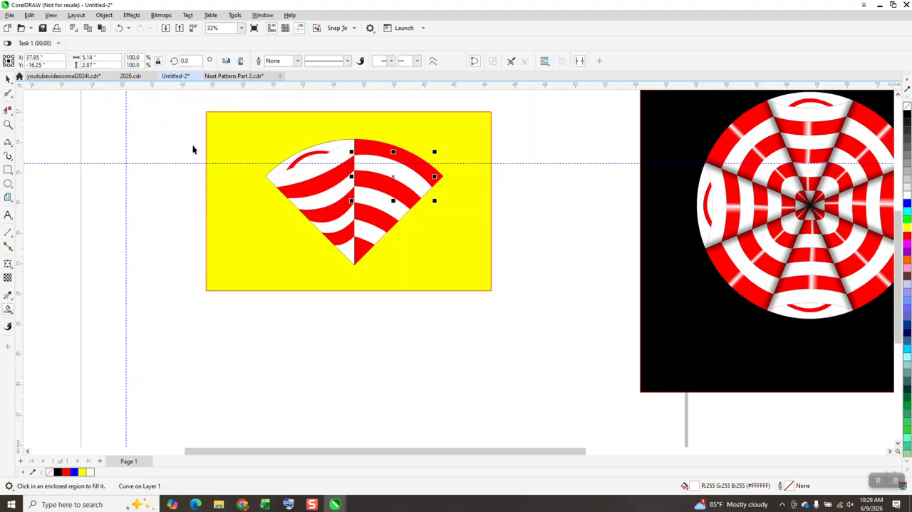
{"action": "left_click_drag", "start_coordinate": [201, 108], "coordinate": [520, 308]}
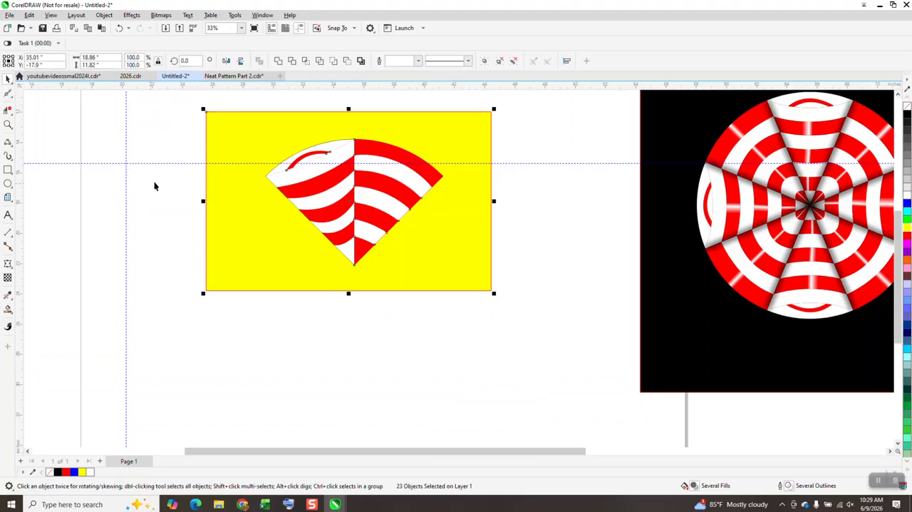
{"action": "left_click", "coordinate": [8, 124]}
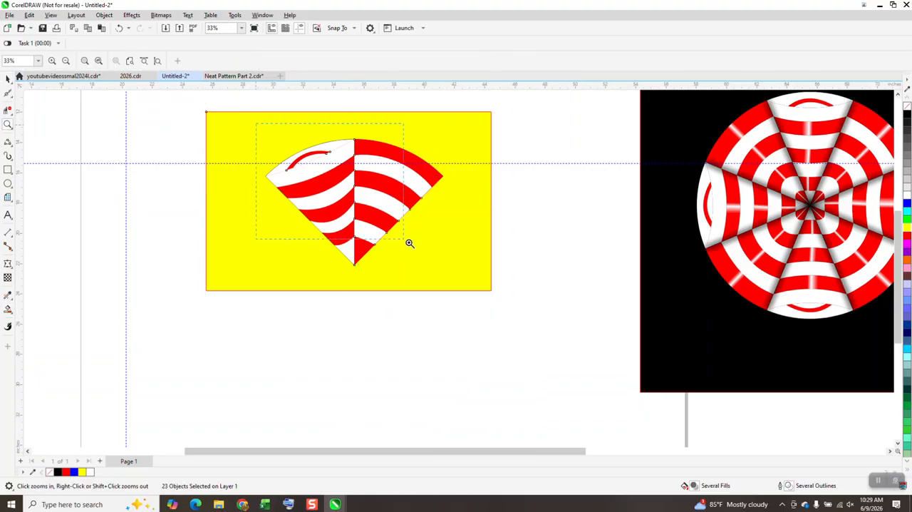
{"action": "left_click", "coordinate": [497, 274]}
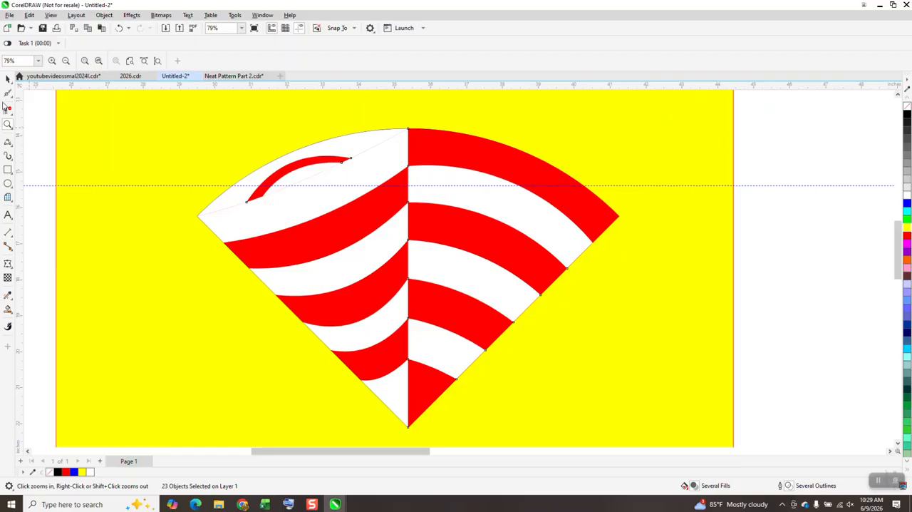
{"action": "key", "text": "space"}
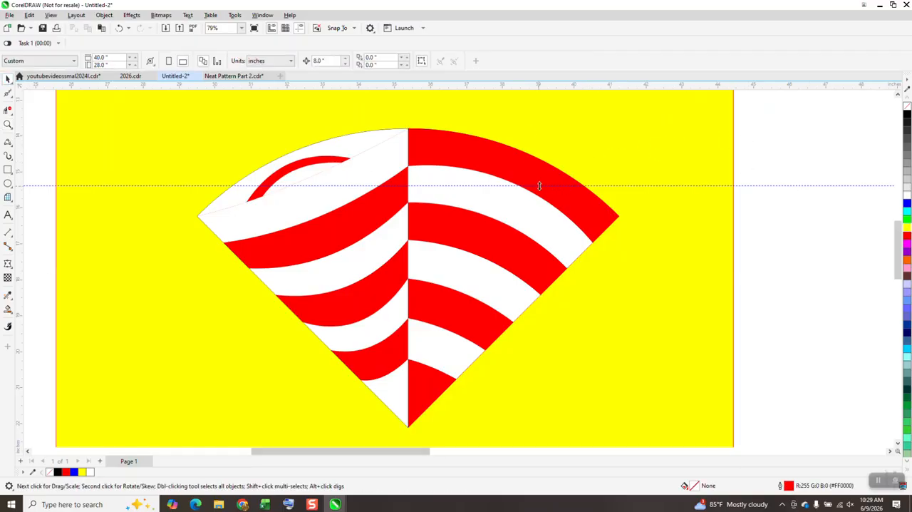
{"action": "left_click", "coordinate": [542, 187]}
{"action": "scroll", "coordinate": [505, 181], "scroll_direction": "down", "scroll_amount": 5}
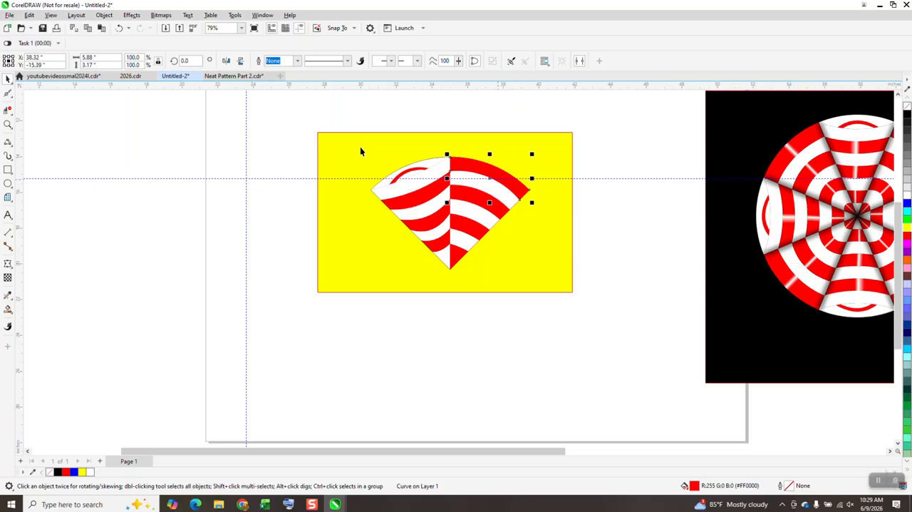
{"action": "left_click_drag", "start_coordinate": [563, 298], "coordinate": [560, 295]}
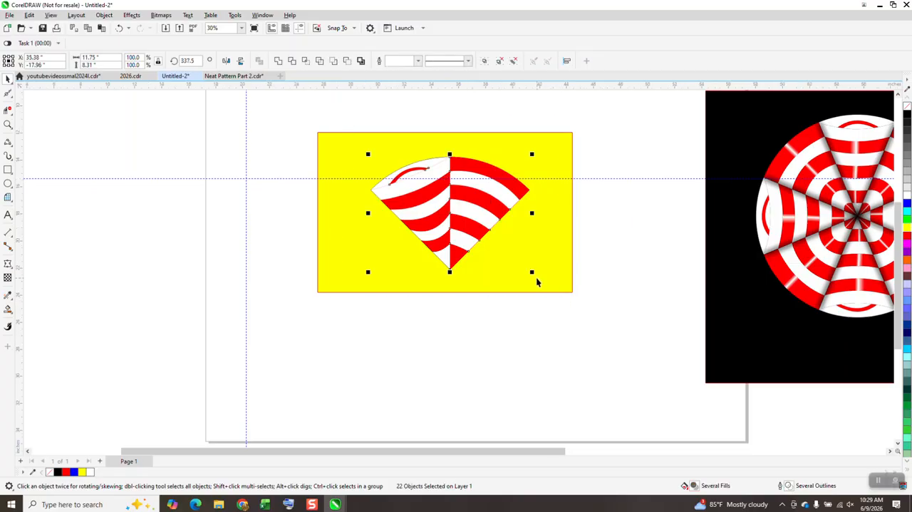
{"action": "key", "text": "ctrl+g"}
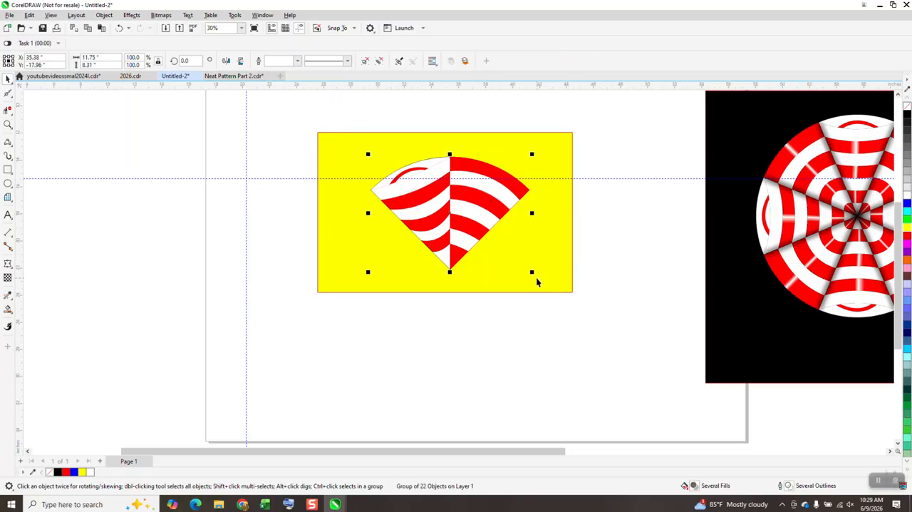
{"action": "key", "text": "Escape"}
Step: Move the wedge group's rotation centre to its pointed tip and rotate the group by 22.5 degrees
{"action": "left_click", "coordinate": [458, 232]}
{"action": "left_click", "coordinate": [448, 214]}
{"action": "left_click_drag", "start_coordinate": [449, 214], "coordinate": [449, 268]}
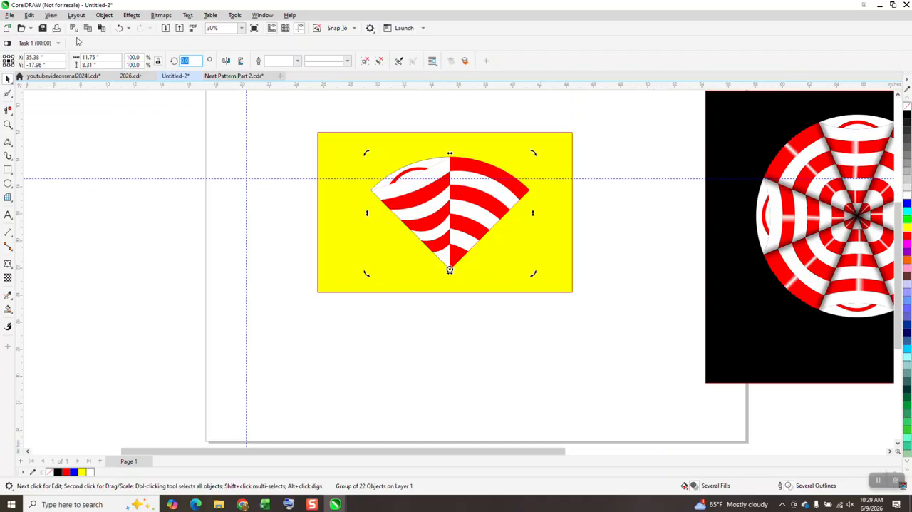
{"action": "key", "text": "Return"}
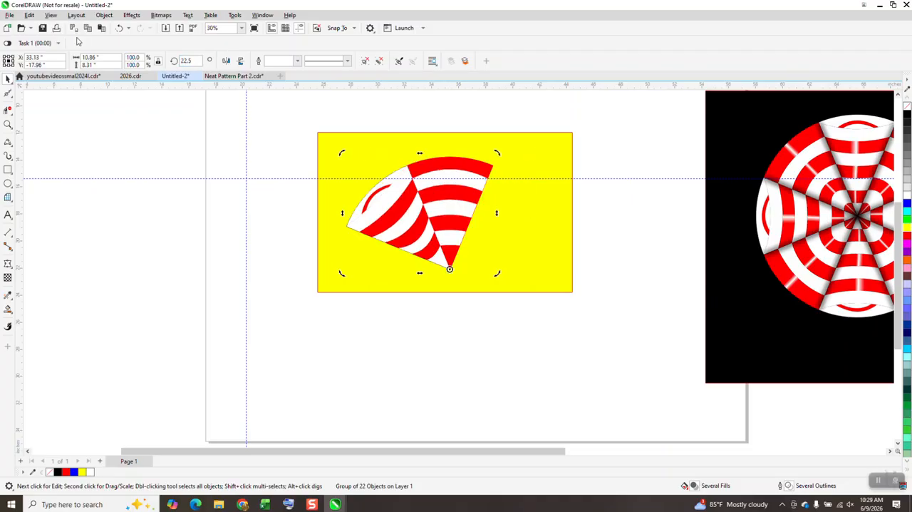
{"action": "left_click", "coordinate": [622, 181]}
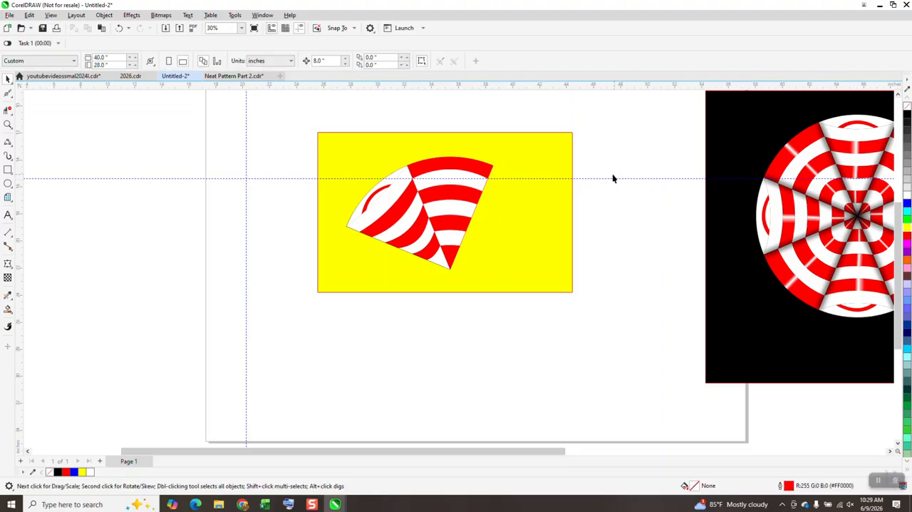
Step: Ungroup all the pieces of the rotated wedge group
{"action": "left_click", "coordinate": [474, 167]}
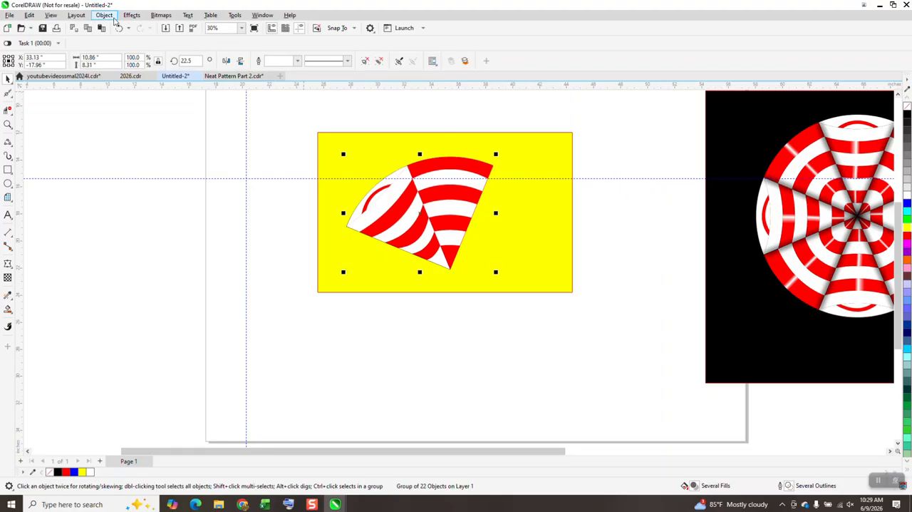
{"action": "left_click", "coordinate": [104, 15]}
{"action": "mouse_move", "coordinate": [157, 176]}
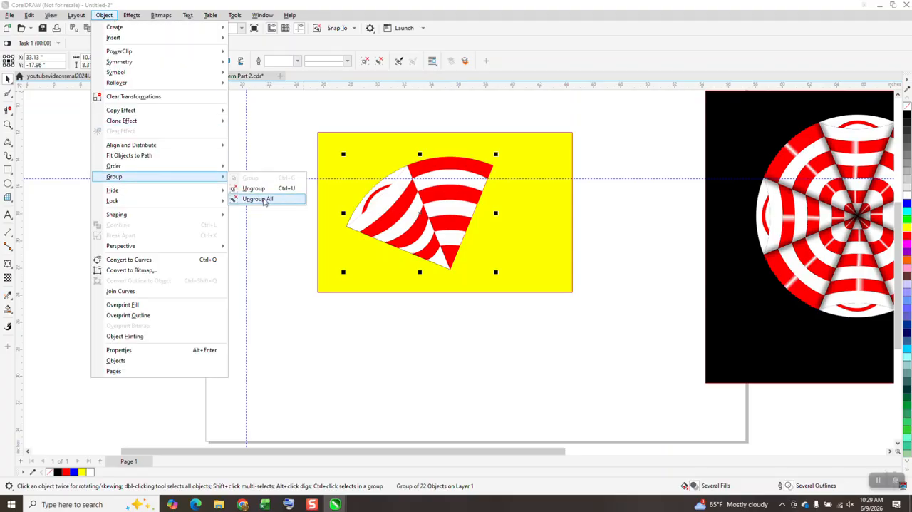
{"action": "left_click", "coordinate": [265, 200]}
{"action": "left_click", "coordinate": [263, 127]}
Step: Apply a horizontal linear fountain fill across the outermost red band of the upright wedge, with red at both ends
{"action": "left_click", "coordinate": [463, 167]}
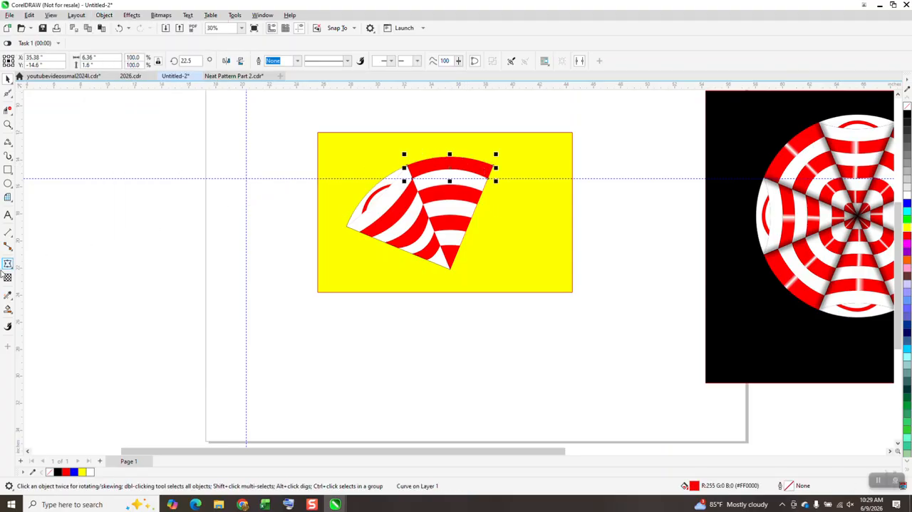
{"action": "left_click", "coordinate": [10, 314]}
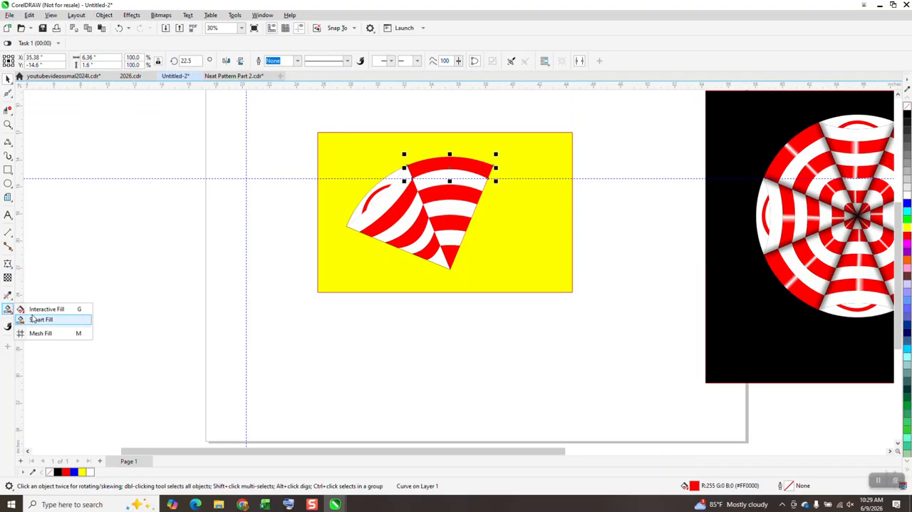
{"action": "left_click", "coordinate": [43, 309]}
{"action": "left_click_drag", "start_coordinate": [410, 173], "coordinate": [498, 173]}
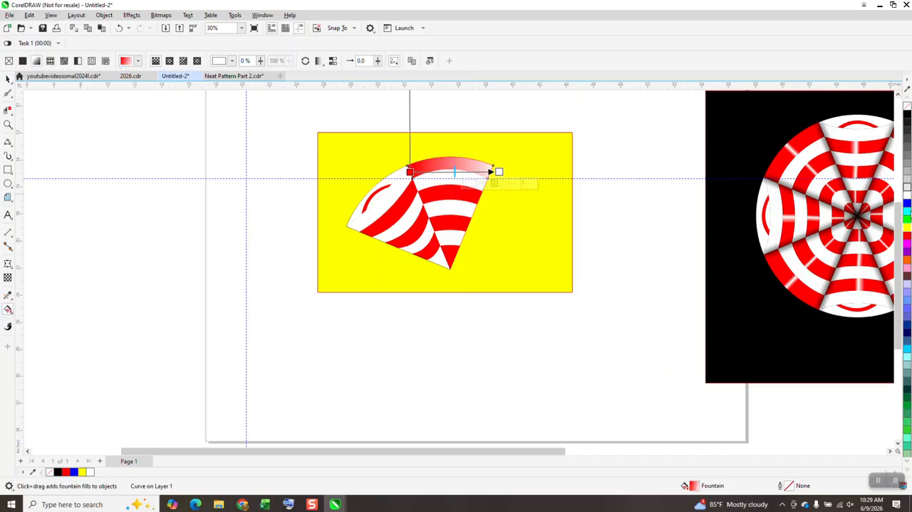
{"action": "left_click_drag", "start_coordinate": [909, 238], "coordinate": [499, 172]}
Step: Add a white colour node at the middle of the outermost band's fountain fill and red nodes close on either side for a narrow highlight
{"action": "left_click", "coordinate": [8, 124]}
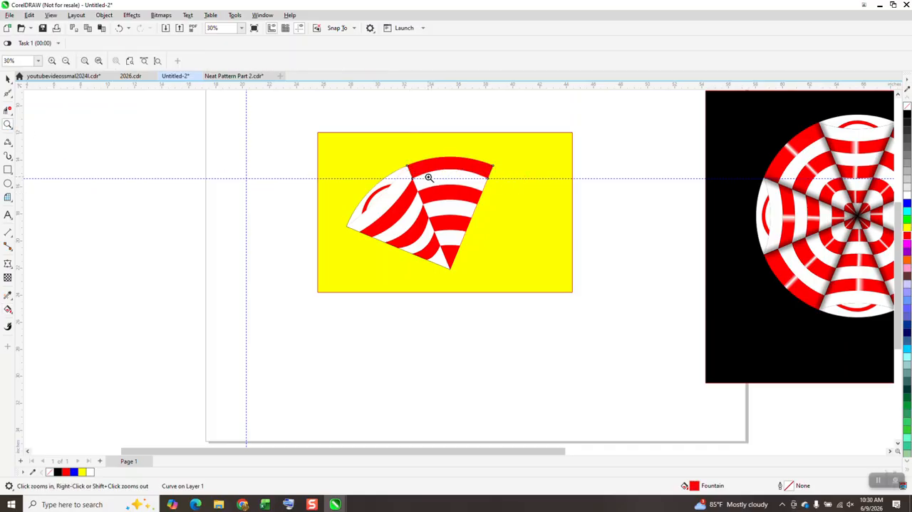
{"action": "left_click", "coordinate": [596, 275]}
{"action": "left_click", "coordinate": [8, 309]}
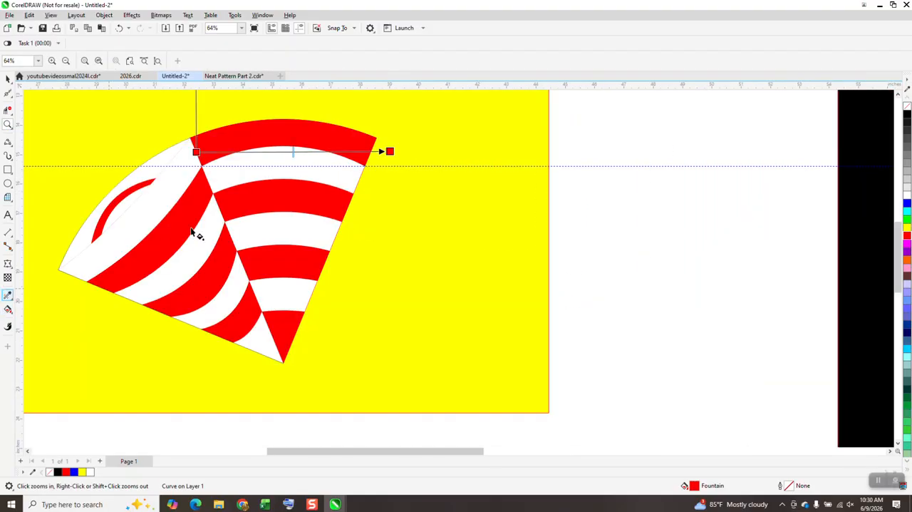
{"action": "left_click_drag", "start_coordinate": [907, 197], "coordinate": [283, 153]}
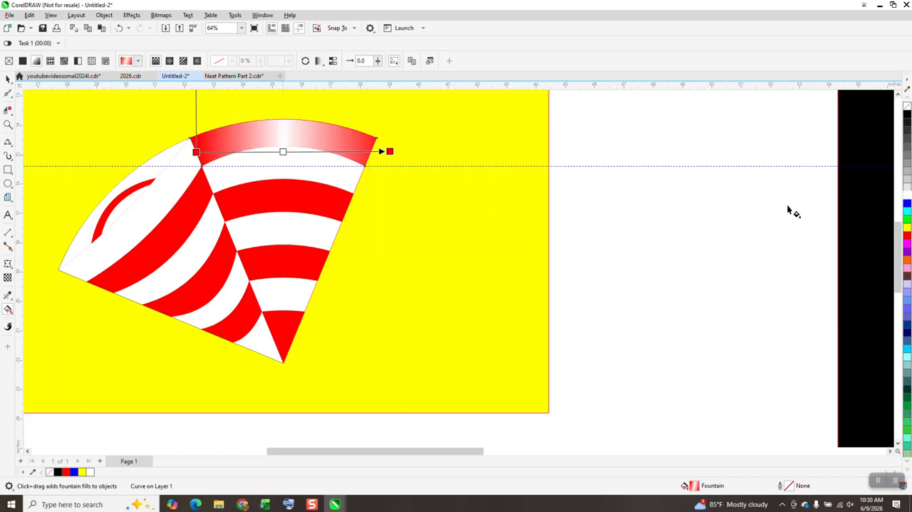
{"action": "left_click_drag", "start_coordinate": [907, 235], "coordinate": [302, 152]}
{"action": "left_click_drag", "start_coordinate": [908, 236], "coordinate": [310, 152]}
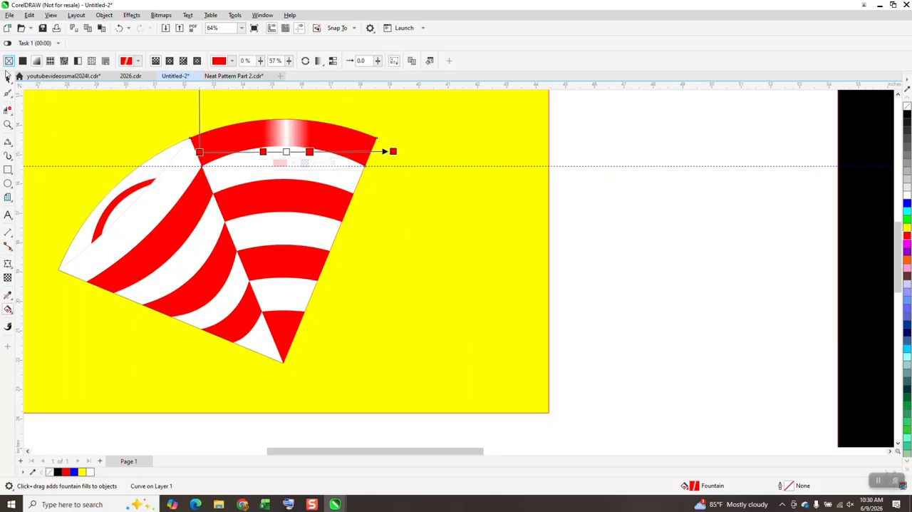
{"action": "left_click", "coordinate": [9, 61]}
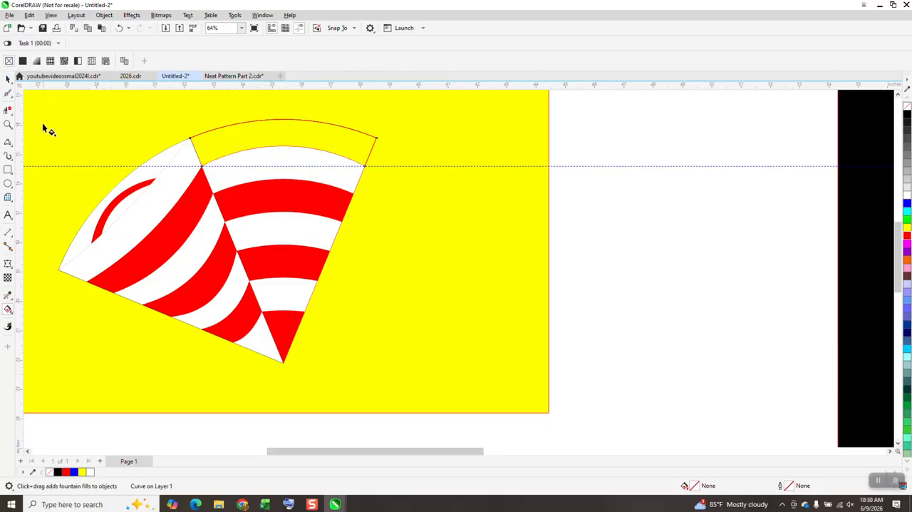
{"action": "left_click", "coordinate": [119, 28]}
Step: Copy the outermost band's fountain fill to the other three red bands of the upright wedge with the Attributes Eyedropper
{"action": "left_click", "coordinate": [7, 295]}
{"action": "left_click", "coordinate": [56, 306]}
{"action": "left_click", "coordinate": [301, 131]}
{"action": "left_click", "coordinate": [292, 196]}
{"action": "left_click", "coordinate": [280, 266]}
{"action": "left_click", "coordinate": [282, 325]}
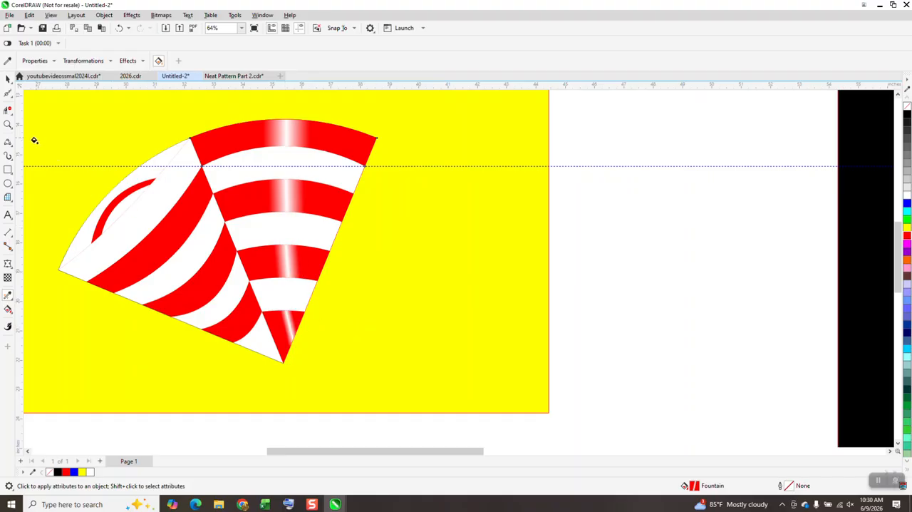
Step: Adjust the fountain fill direction of the two red bands nearest the tip so their white highlights run vertically through the wedge's centre
{"action": "left_click", "coordinate": [8, 309]}
{"action": "left_click", "coordinate": [283, 324]}
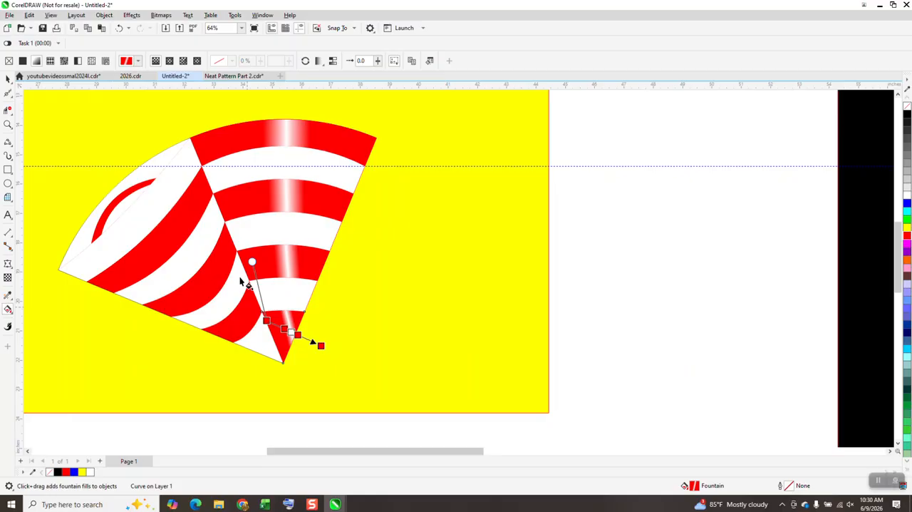
{"action": "left_click_drag", "start_coordinate": [251, 262], "coordinate": [263, 258]}
{"action": "left_click_drag", "start_coordinate": [264, 320], "coordinate": [257, 321]}
{"action": "left_click_drag", "start_coordinate": [321, 347], "coordinate": [320, 352]}
{"action": "left_click", "coordinate": [288, 269]}
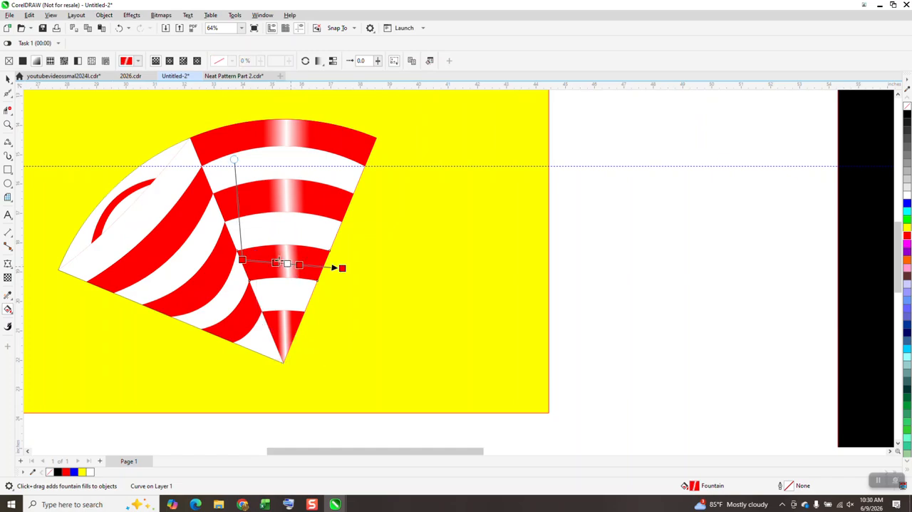
{"action": "left_click_drag", "start_coordinate": [243, 258], "coordinate": [239, 255]}
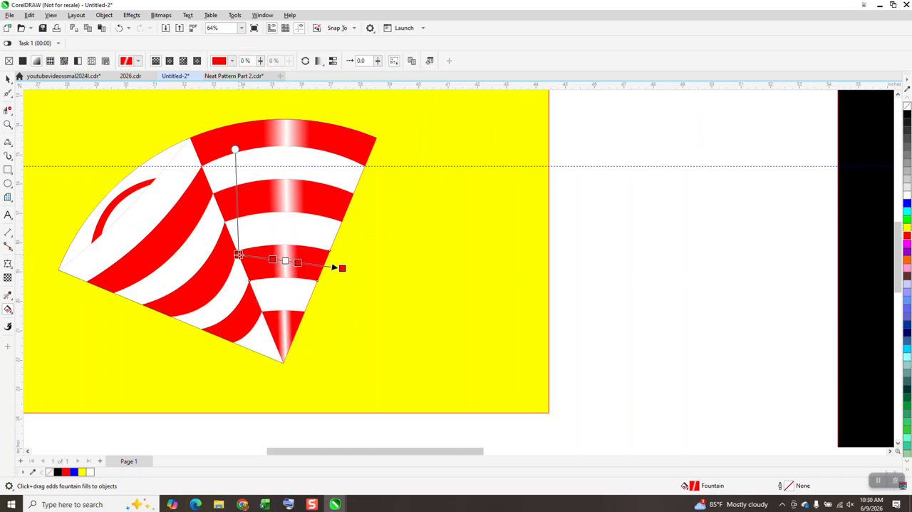
Step: Select all the pieces of both wedges without the yellow rectangle and group them again
{"action": "key", "text": "space"}
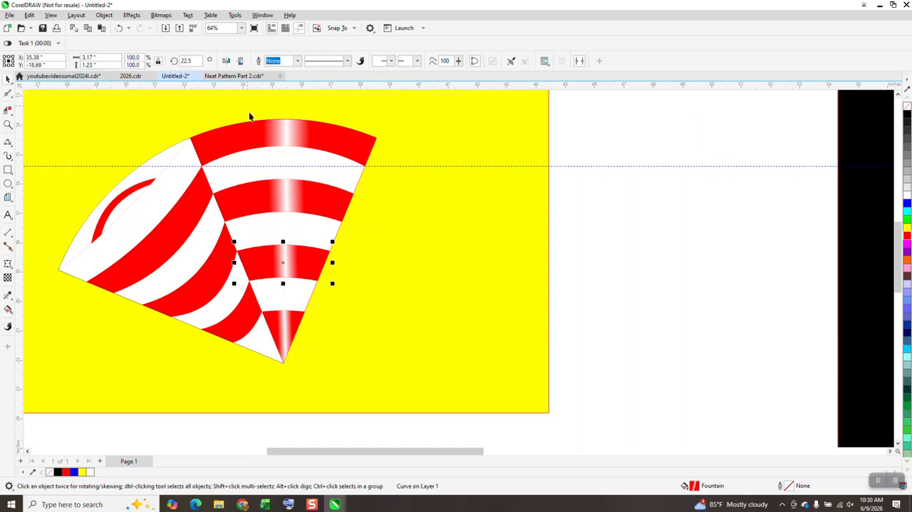
{"action": "scroll", "coordinate": [253, 132], "scroll_direction": "down", "scroll_amount": 1}
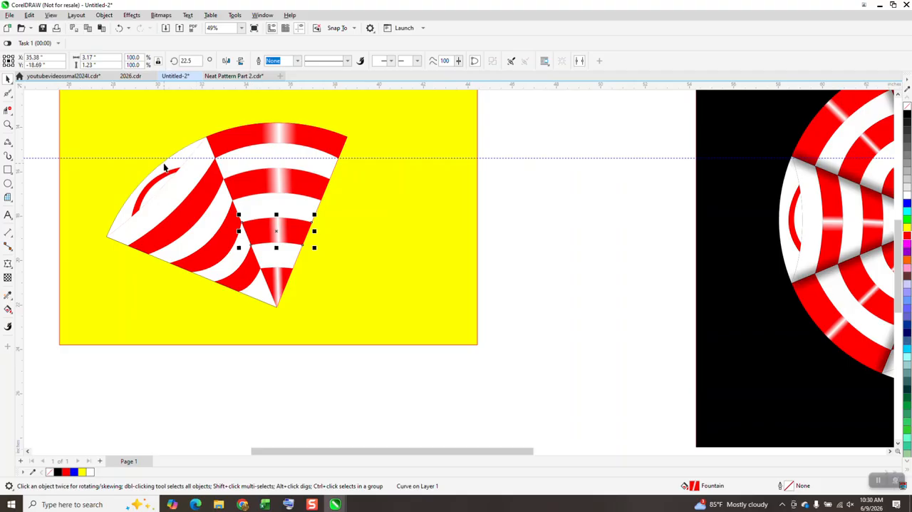
{"action": "left_click_drag", "start_coordinate": [54, 110], "coordinate": [84, 188]}
{"action": "key", "text": "ctrl+g"}
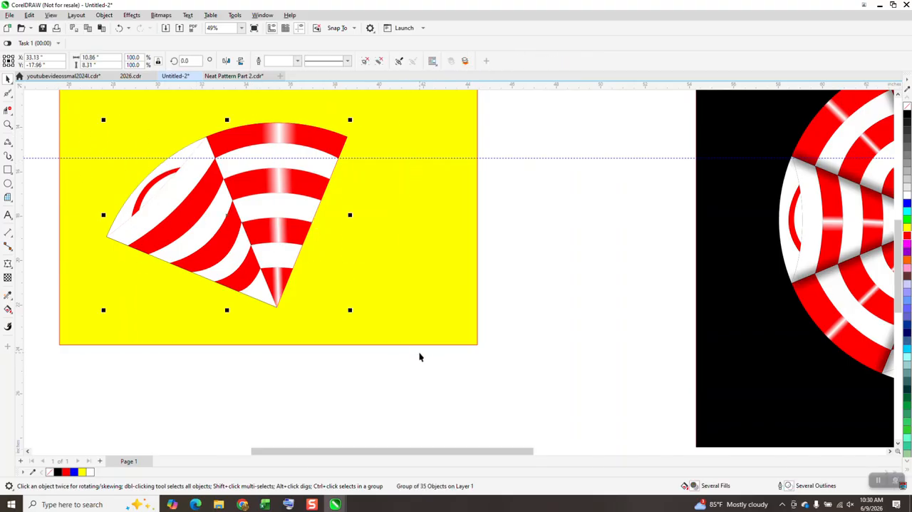
Step: Move the group's rotation centre to the wedges' shared tip and rotate it to 315 degrees, bringing the downward-curved wedge upright
{"action": "left_click", "coordinate": [255, 216]}
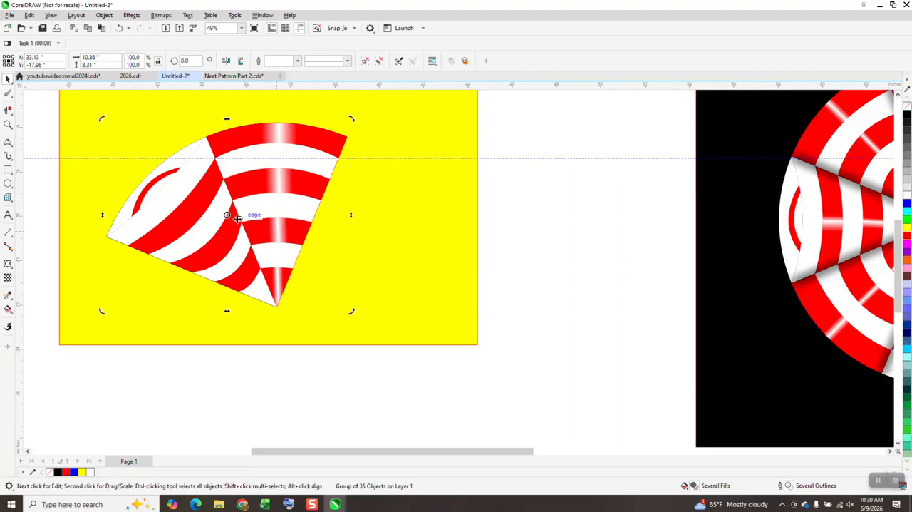
{"action": "left_click_drag", "start_coordinate": [283, 291], "coordinate": [276, 307]}
{"action": "key", "text": "Return"}
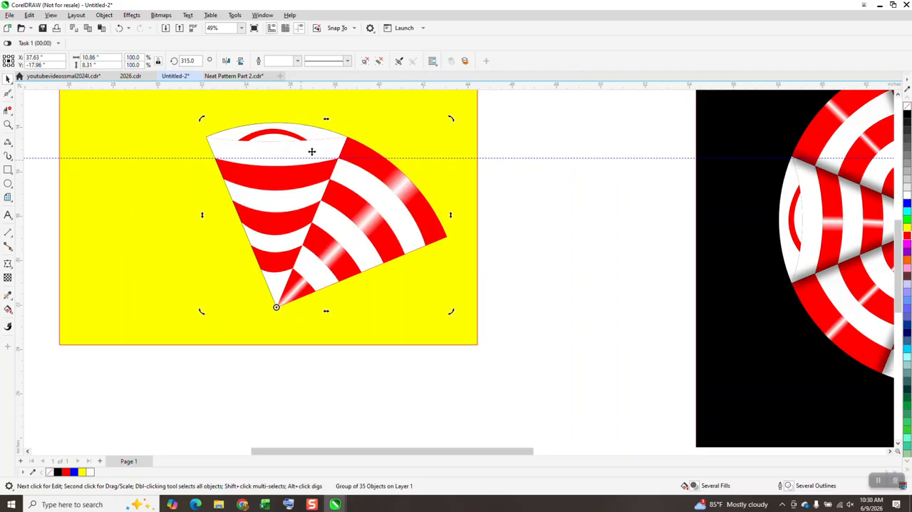
Step: Ungroup all the wedge pieces and select the outermost full red band of the upright downward-curved wedge
{"action": "left_click", "coordinate": [8, 124]}
{"action": "left_click_drag", "start_coordinate": [184, 116], "coordinate": [497, 373]}
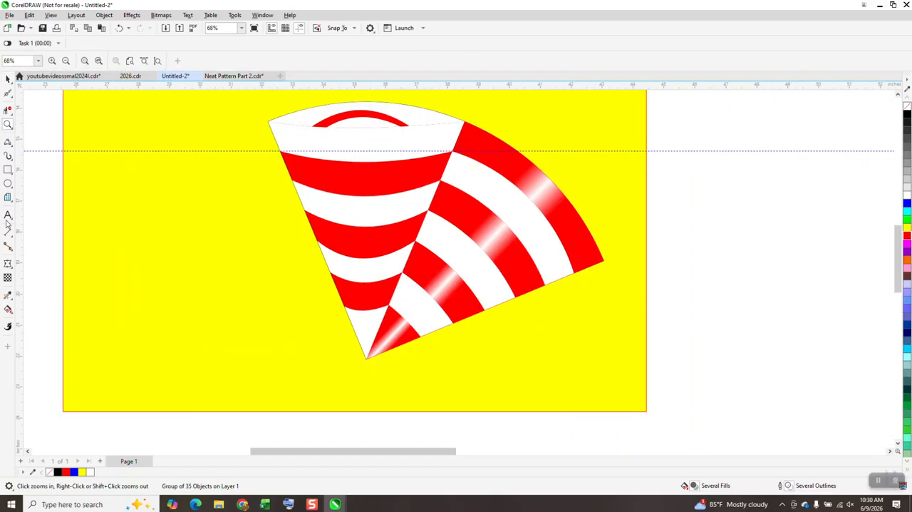
{"action": "left_click", "coordinate": [8, 78]}
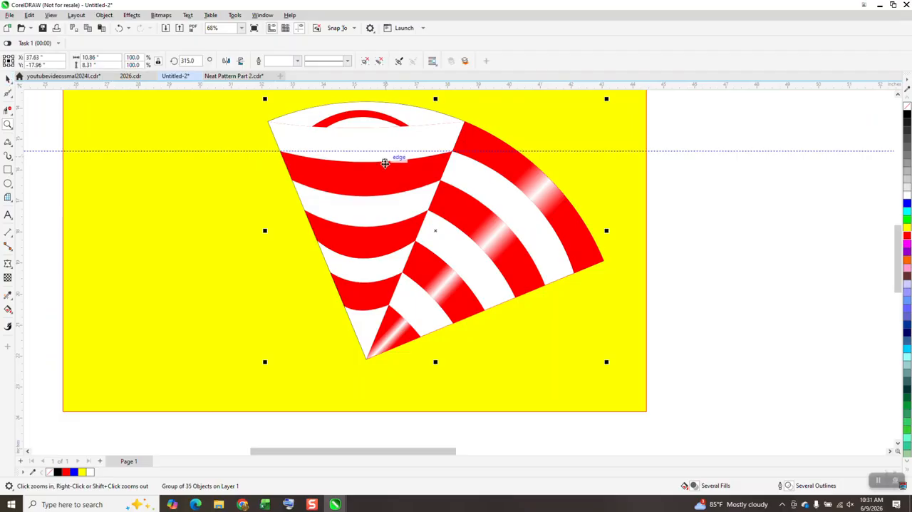
{"action": "left_click", "coordinate": [104, 15]}
{"action": "mouse_move", "coordinate": [155, 179]}
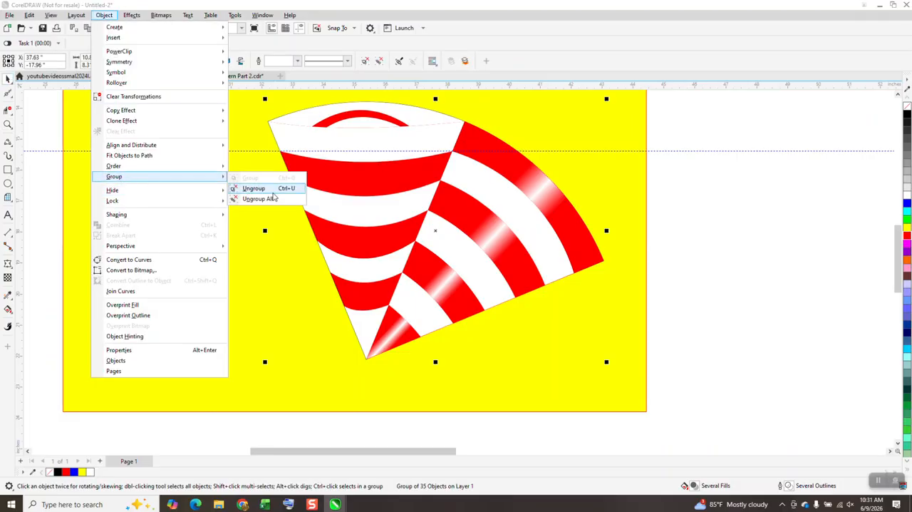
{"action": "left_click", "coordinate": [273, 198]}
{"action": "left_click", "coordinate": [732, 219]}
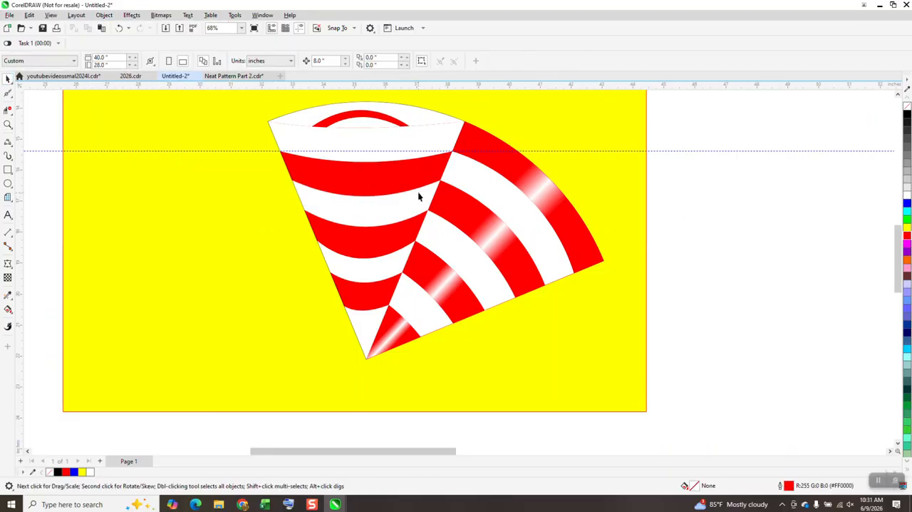
{"action": "left_click", "coordinate": [402, 185]}
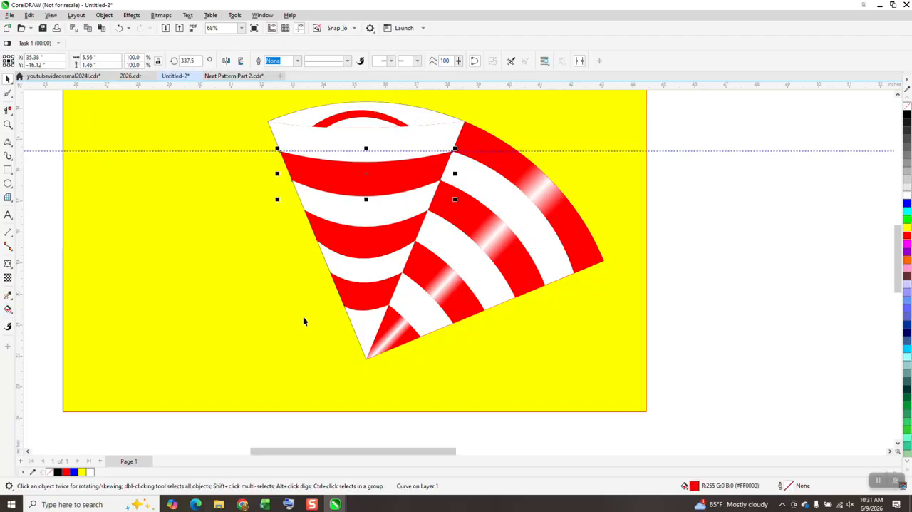
Step: Give the red band nearest the tip of the upright wedge a horizontal linear fountain fill, red on both sides with white in the middle
{"action": "left_click", "coordinate": [367, 301]}
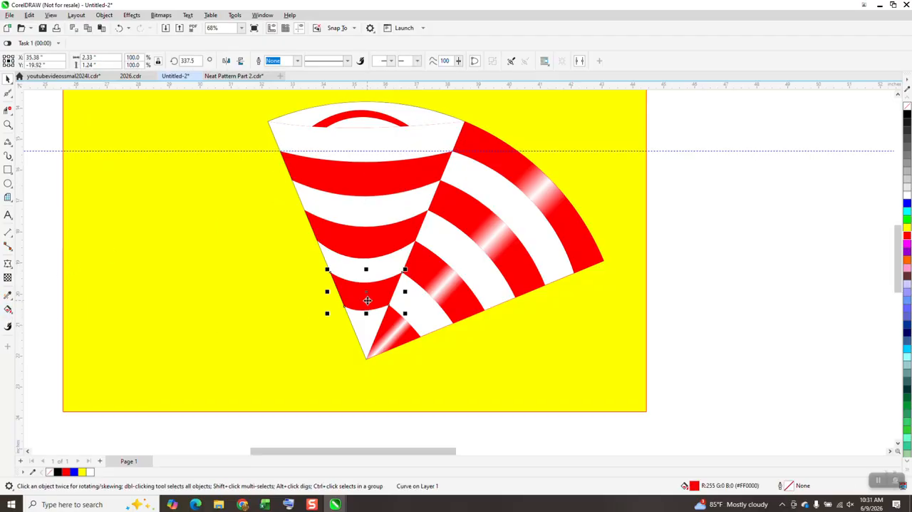
{"action": "left_click", "coordinate": [12, 313]}
{"action": "left_click", "coordinate": [37, 311]}
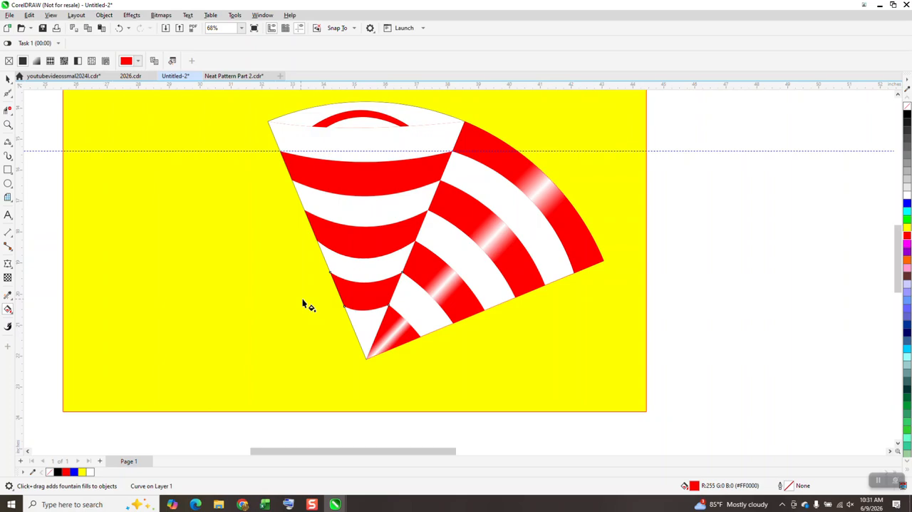
{"action": "left_click_drag", "start_coordinate": [338, 292], "coordinate": [411, 293]}
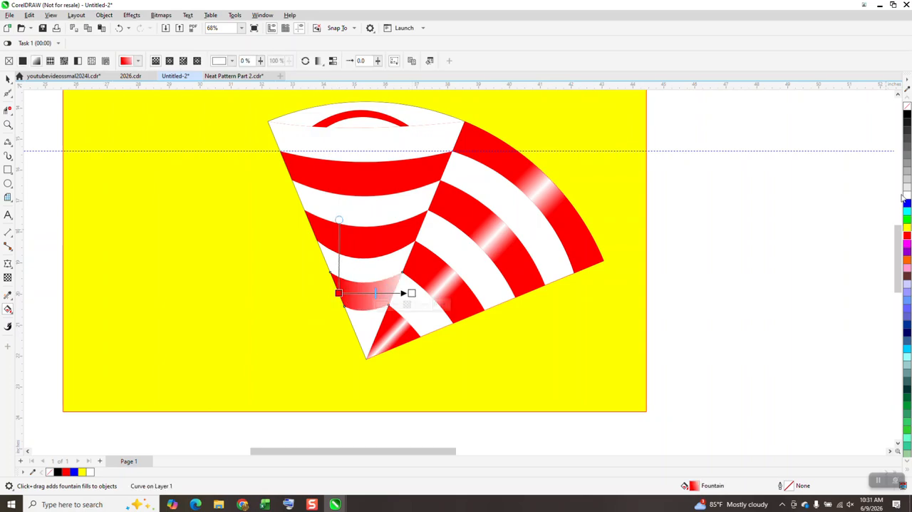
{"action": "left_click_drag", "start_coordinate": [907, 235], "coordinate": [411, 293]}
{"action": "left_click_drag", "start_coordinate": [907, 200], "coordinate": [366, 293]}
{"action": "left_click_drag", "start_coordinate": [907, 236], "coordinate": [382, 296]}
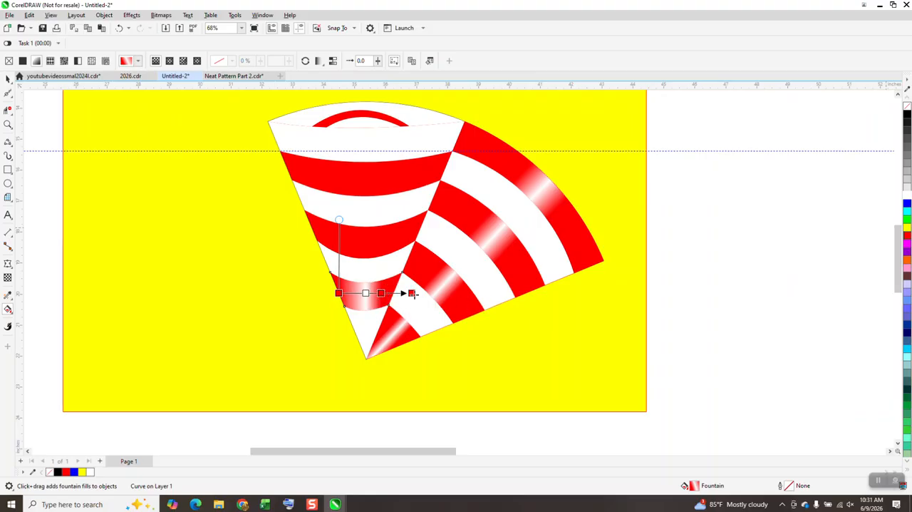
{"action": "left_click_drag", "start_coordinate": [906, 235], "coordinate": [347, 295]}
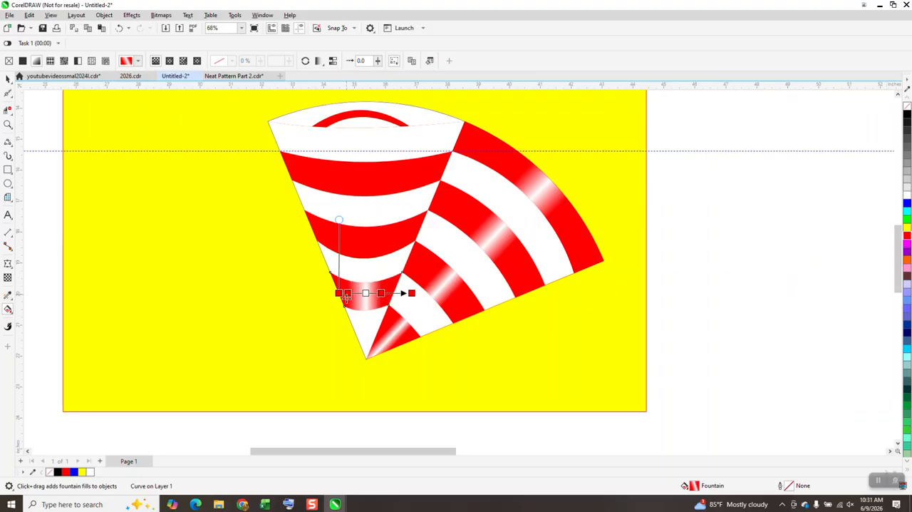
Step: Copy the fountain fill from that band to the other two full red bands of the upright wedge with the Attributes Eyedropper
{"action": "left_click", "coordinate": [9, 297]}
{"action": "left_click", "coordinate": [10, 301]}
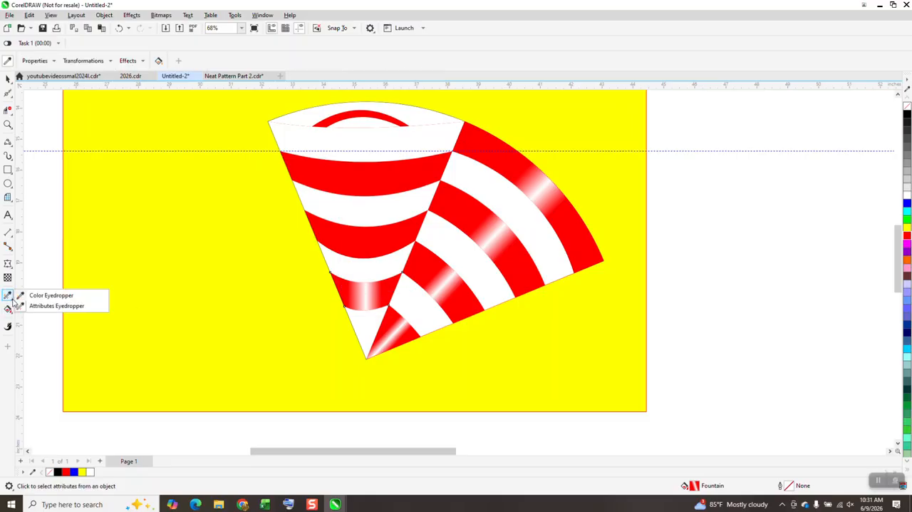
{"action": "left_click", "coordinate": [41, 305]}
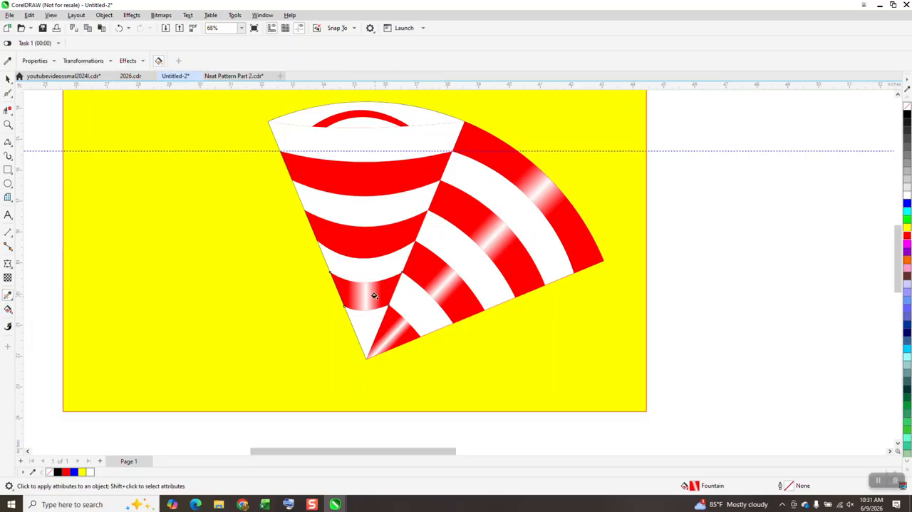
{"action": "left_click", "coordinate": [371, 242]}
{"action": "left_click", "coordinate": [377, 184]}
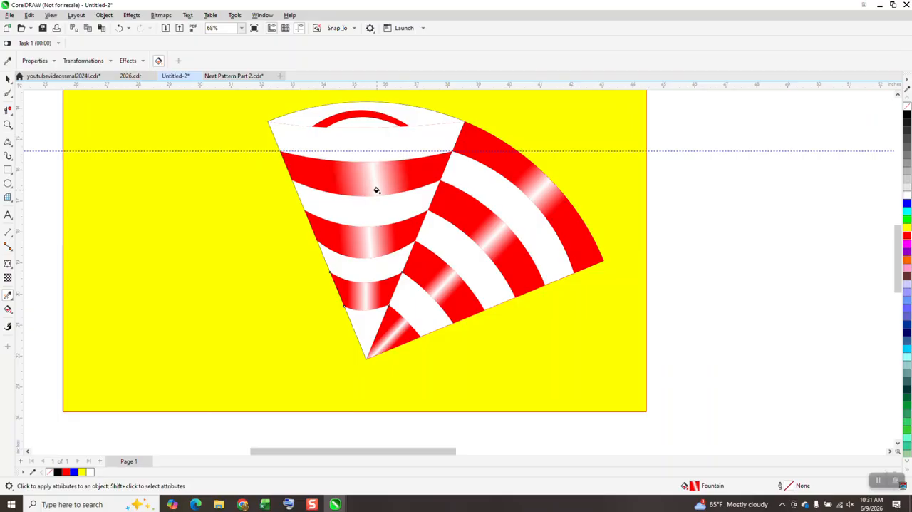
Step: Adjust the fountain fills of the middle and outermost full red bands so their white highlights sit upright on the wedge's centre line
{"action": "left_click", "coordinate": [8, 310]}
{"action": "left_click", "coordinate": [370, 238]}
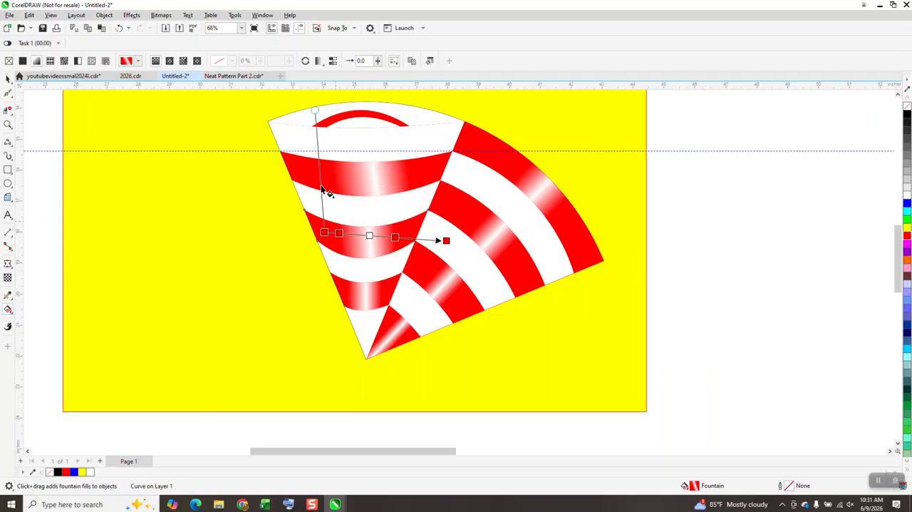
{"action": "left_click_drag", "start_coordinate": [315, 111], "coordinate": [326, 111]}
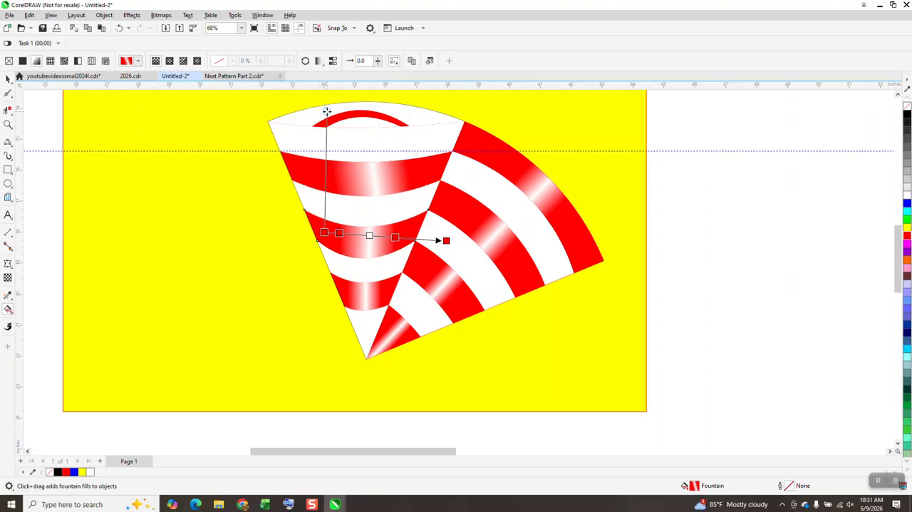
{"action": "left_click_drag", "start_coordinate": [365, 236], "coordinate": [362, 236]}
{"action": "left_click", "coordinate": [387, 173]}
{"action": "left_click_drag", "start_coordinate": [313, 170], "coordinate": [296, 174]}
{"action": "scroll", "coordinate": [330, 236], "scroll_direction": "down", "scroll_amount": 2}
{"action": "scroll", "coordinate": [308, 182], "scroll_direction": "down", "scroll_amount": 3}
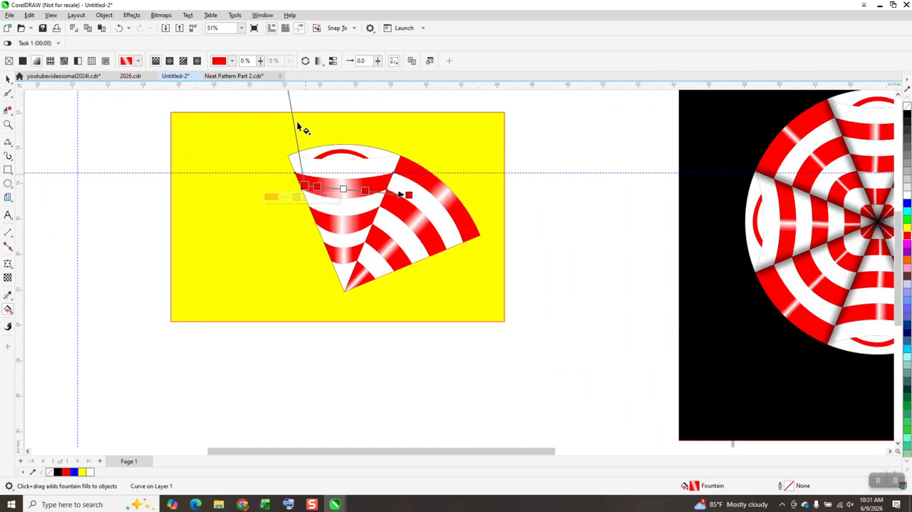
{"action": "left_click_drag", "start_coordinate": [291, 107], "coordinate": [301, 110]}
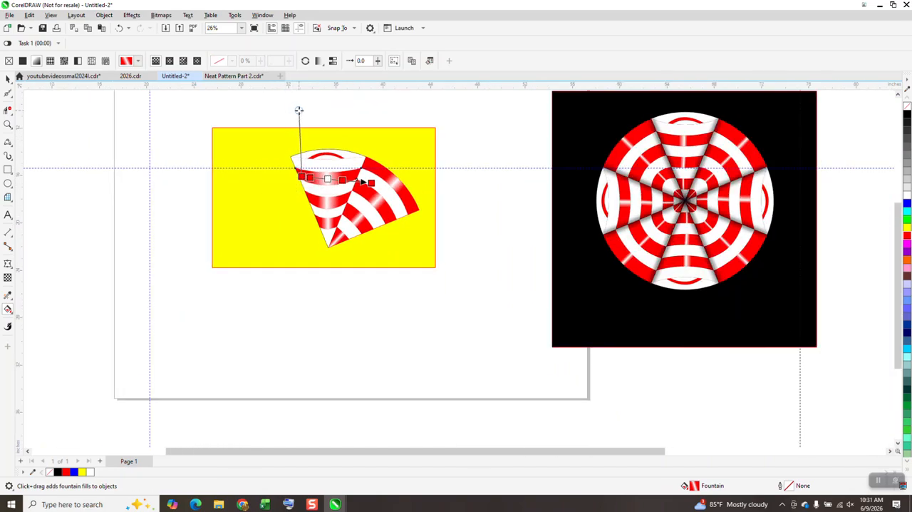
Step: Try a black hairline outline on all the pieces of both wedges and undo it
{"action": "left_click", "coordinate": [216, 171]}
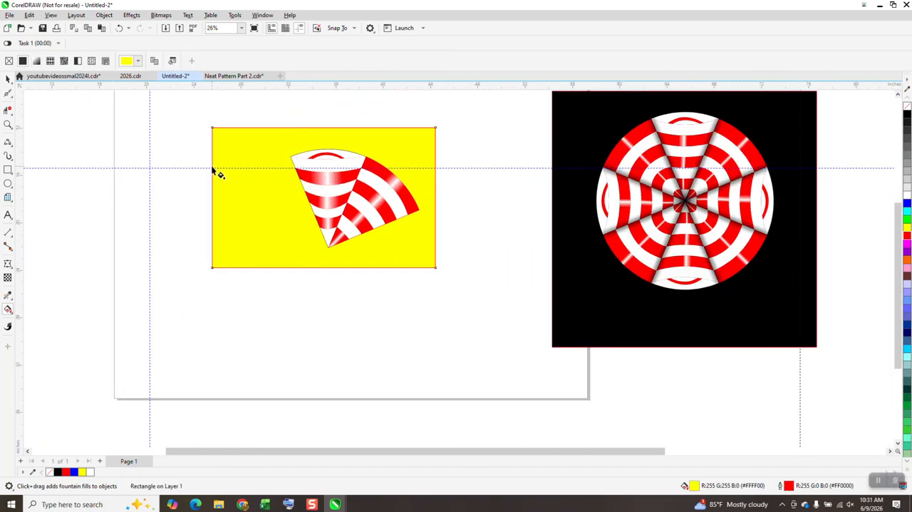
{"action": "left_click", "coordinate": [8, 124]}
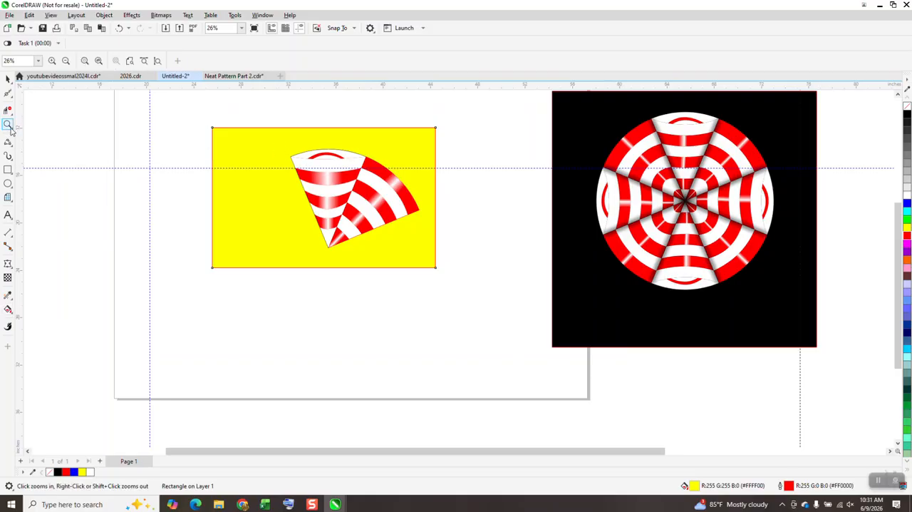
{"action": "left_click_drag", "start_coordinate": [284, 136], "coordinate": [502, 301]}
{"action": "right_click", "coordinate": [413, 238]}
{"action": "left_click", "coordinate": [8, 78]}
{"action": "left_click_drag", "start_coordinate": [288, 129], "coordinate": [555, 321]}
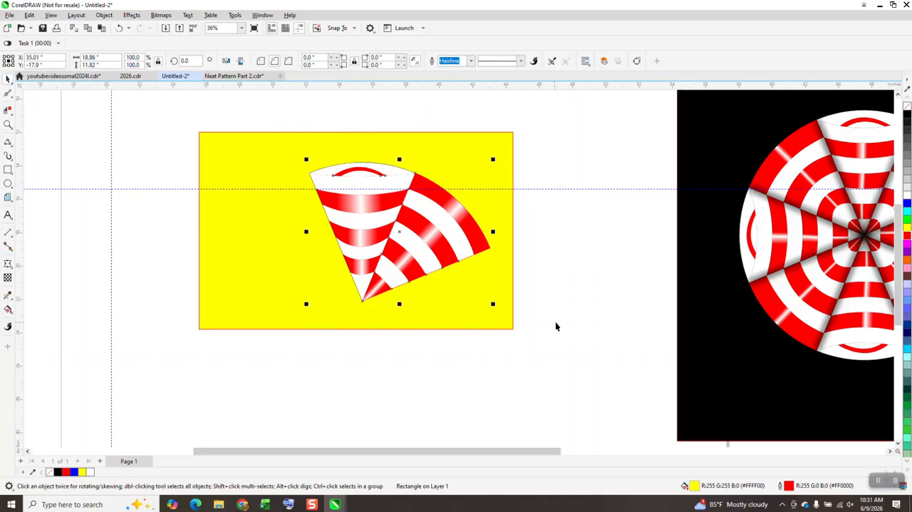
{"action": "right_click", "coordinate": [908, 119]}
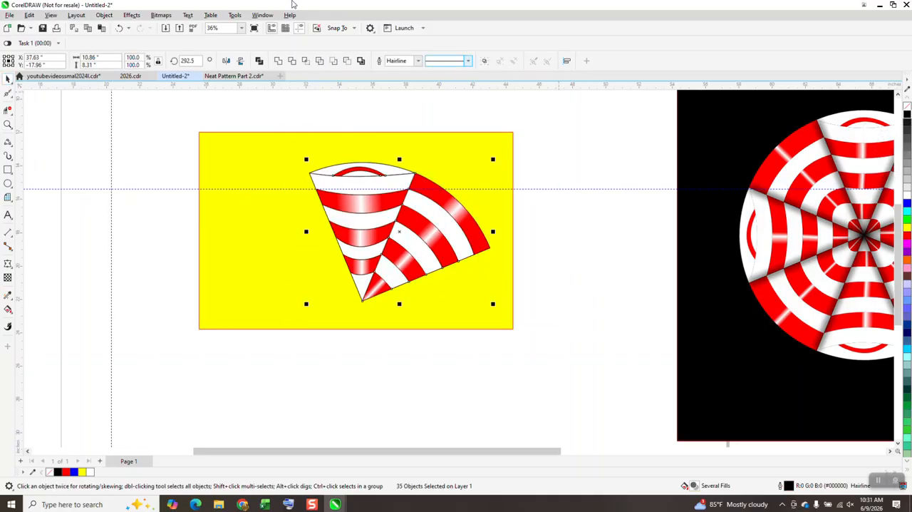
{"action": "left_click", "coordinate": [119, 27]}
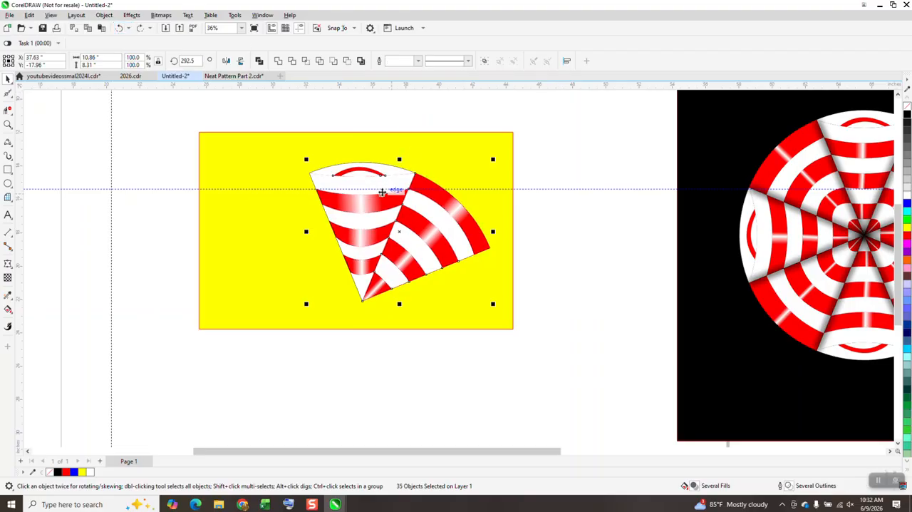
Step: Give the outermost white band of the upright wedge a red 4.0 pt outline
{"action": "key", "text": "z"}
{"action": "left_click_drag", "start_coordinate": [290, 147], "coordinate": [580, 335]}
{"action": "left_click", "coordinate": [8, 78]}
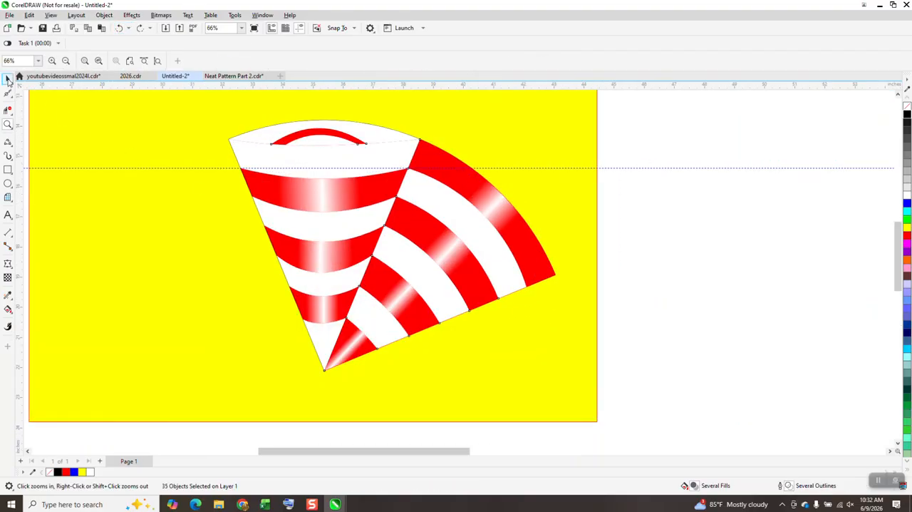
{"action": "left_click", "coordinate": [709, 116]}
{"action": "left_click", "coordinate": [405, 140]}
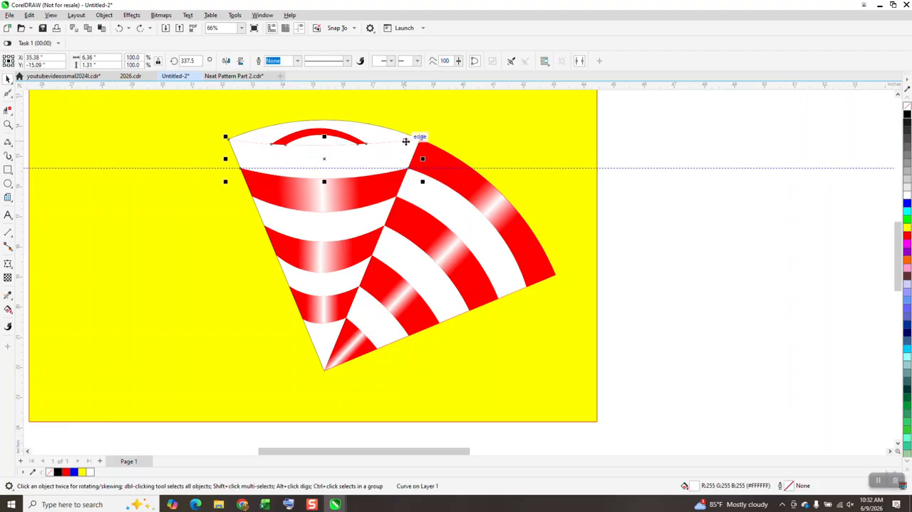
{"action": "right_click", "coordinate": [908, 236]}
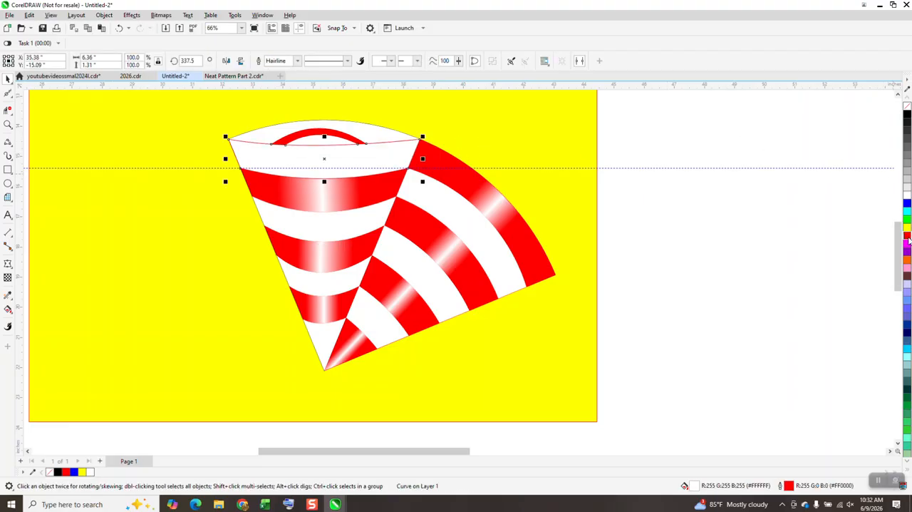
{"action": "left_click", "coordinate": [298, 61]}
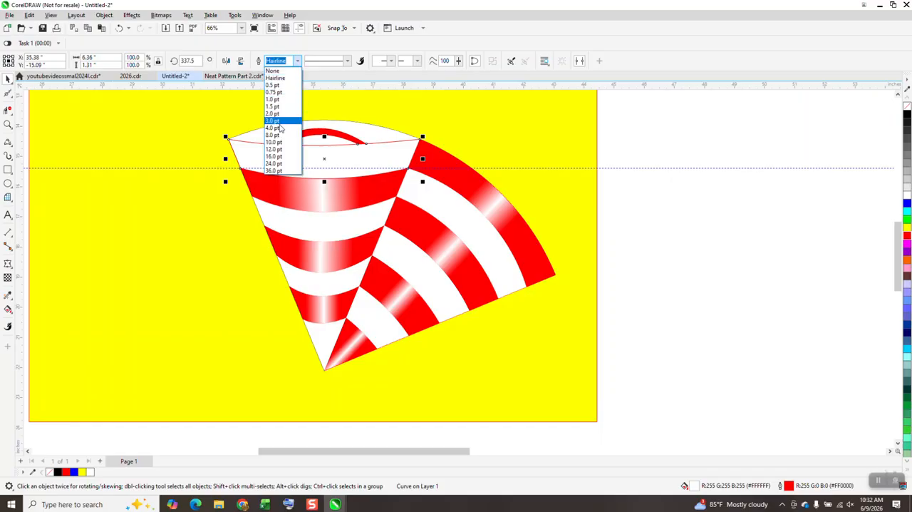
{"action": "left_click", "coordinate": [278, 127]}
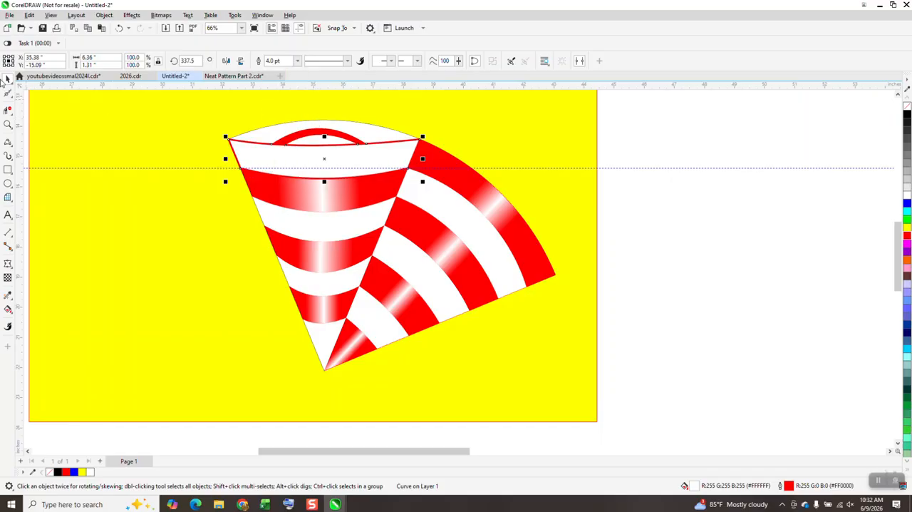
Step: Select all the pieces of both wedges without the yellow rectangle and group them into one object
{"action": "scroll", "coordinate": [603, 210], "scroll_direction": "down", "scroll_amount": 4}
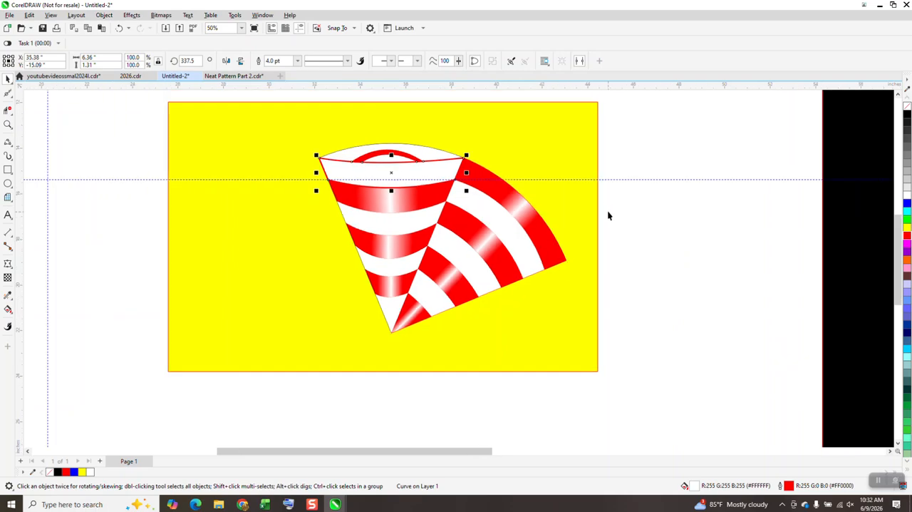
{"action": "left_click_drag", "start_coordinate": [587, 305], "coordinate": [588, 307]}
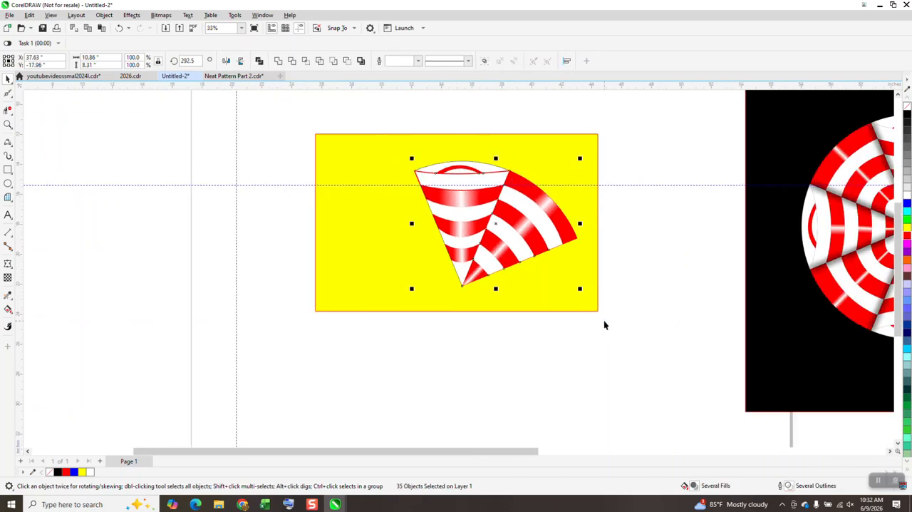
{"action": "key", "text": "ctrl+g"}
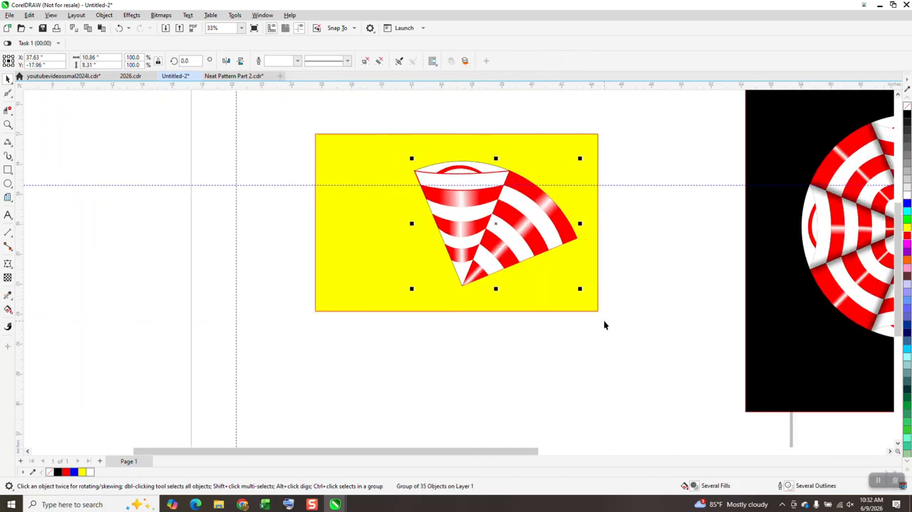
Step: Stretch the yellow rectangle downward into roughly a square and move the wedge group up towards its upper edge
{"action": "left_click", "coordinate": [506, 312]}
{"action": "left_click_drag", "start_coordinate": [457, 313], "coordinate": [456, 424]}
{"action": "left_click", "coordinate": [467, 281]}
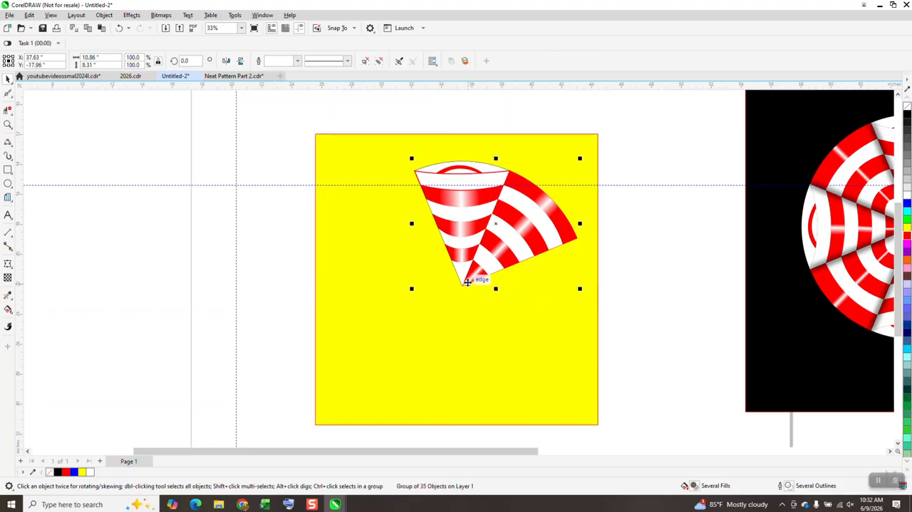
{"action": "left_click_drag", "start_coordinate": [466, 282], "coordinate": [447, 265]}
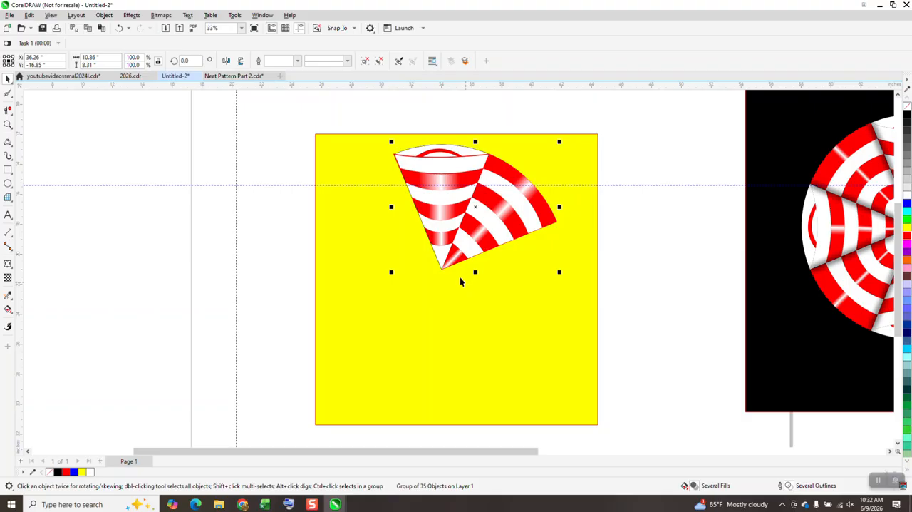
Step: Set the wedge group's rotation centre to the shared tip, rotate a copy by 90 degrees and repeat it twice to complete the circle
{"action": "left_click", "coordinate": [474, 208]}
{"action": "left_click_drag", "start_coordinate": [474, 208], "coordinate": [442, 268]}
{"action": "left_click", "coordinate": [187, 60]}
{"action": "type", "text": "90"}
{"action": "key", "text": "Return"}
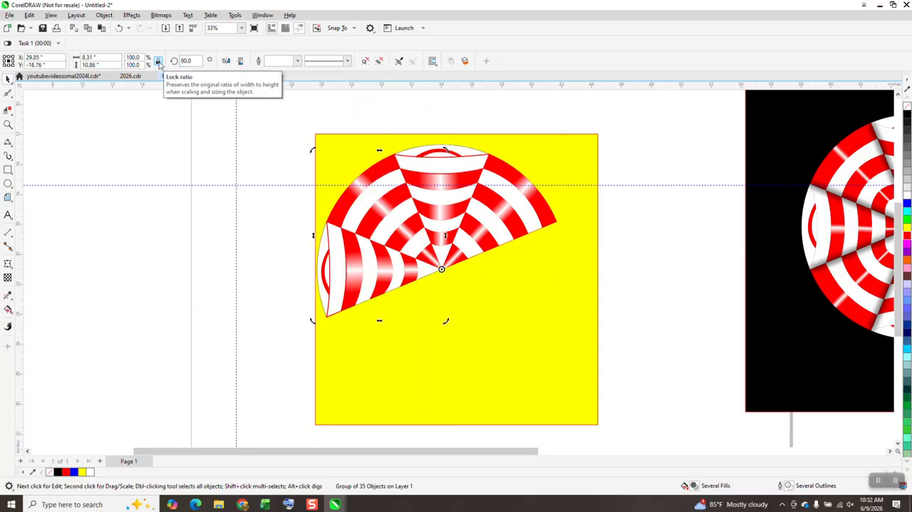
{"action": "key", "text": "ctrl+d"}
{"action": "key", "text": "ctrl+d"}
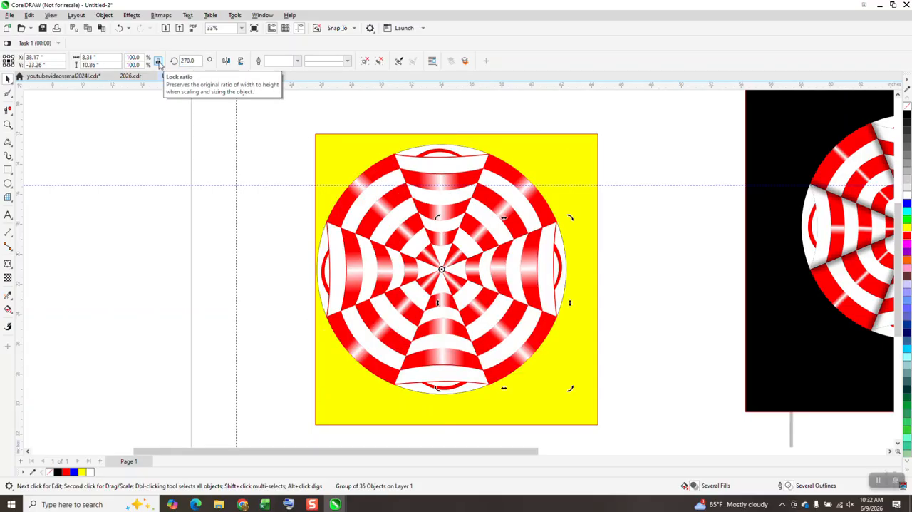
Step: Centre the yellow rectangle on the page, group the four wedge groups and centre the circle on the page over it
{"action": "left_click", "coordinate": [641, 184]}
{"action": "left_click", "coordinate": [591, 170]}
{"action": "key", "text": "p"}
{"action": "left_click_drag", "start_coordinate": [290, 133], "coordinate": [615, 424]}
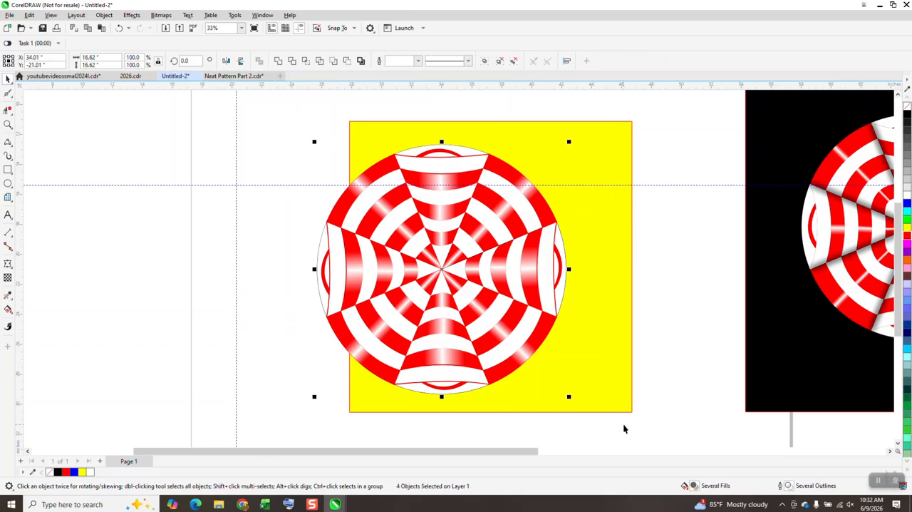
{"action": "key", "text": "ctrl+g"}
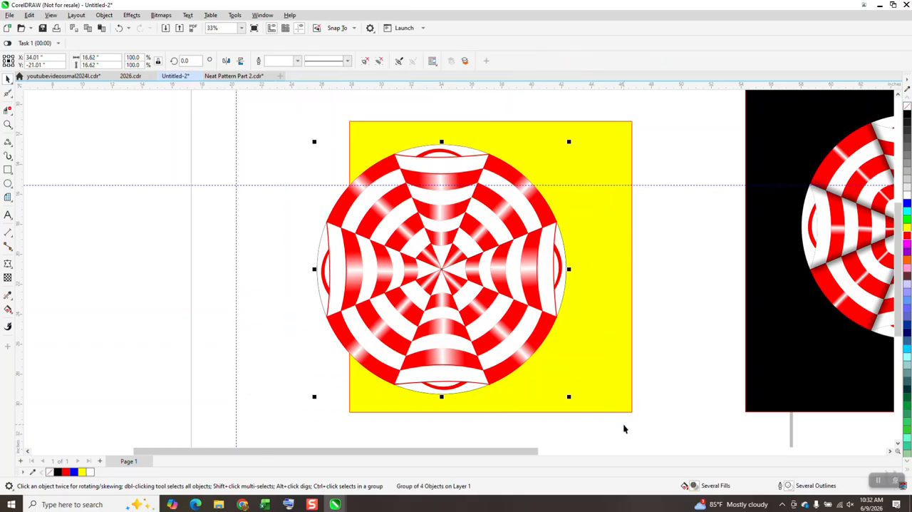
{"action": "key", "text": "p"}
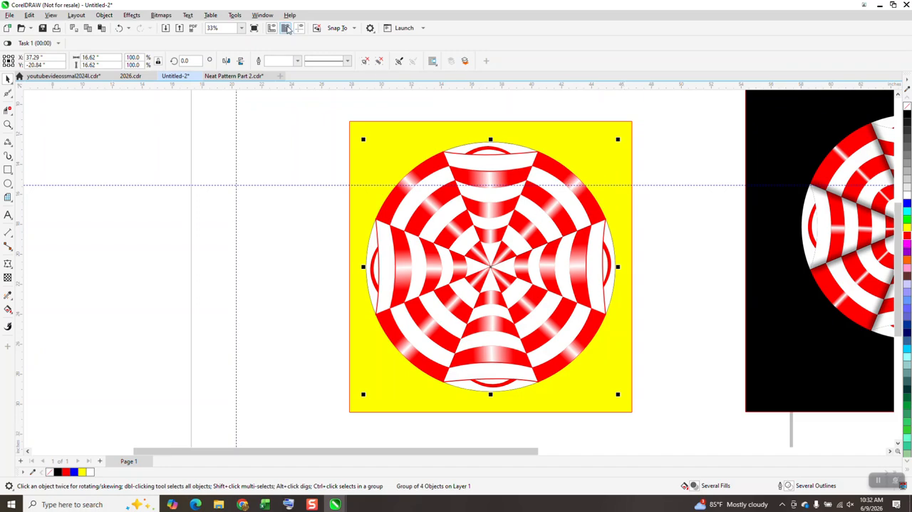
Step: Hide the guidelines and draw a 2-point line through the circle's centre along the upright wedge's left seam to the opposite edge
{"action": "left_click", "coordinate": [299, 27]}
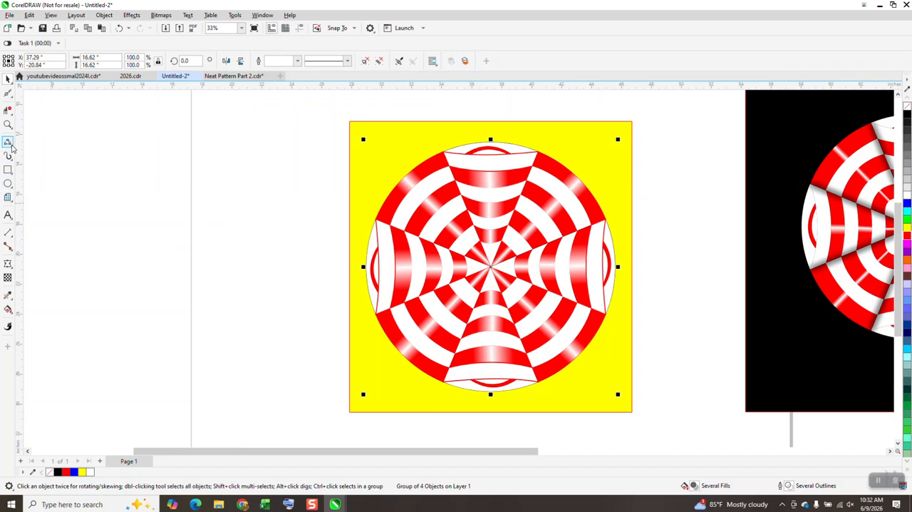
{"action": "left_click", "coordinate": [9, 144]}
{"action": "left_click", "coordinate": [10, 146]}
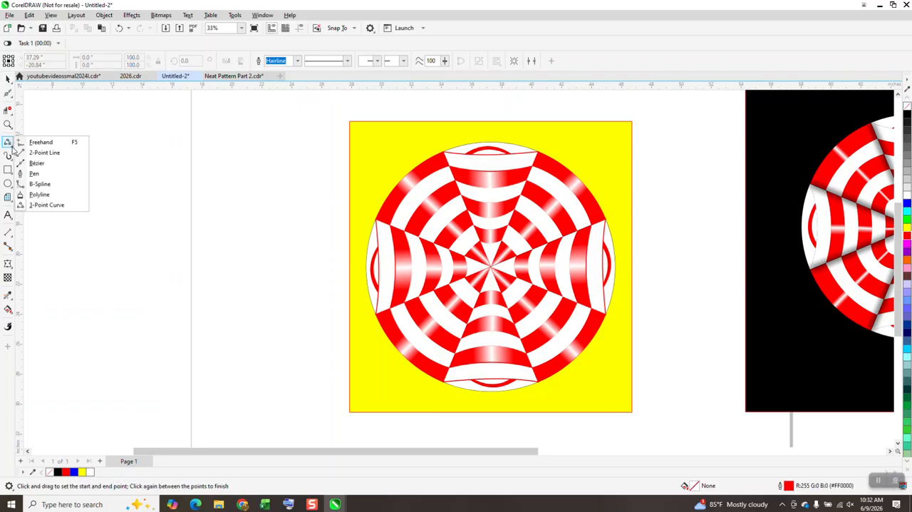
{"action": "left_click", "coordinate": [60, 154]}
{"action": "left_click_drag", "start_coordinate": [444, 152], "coordinate": [545, 382]}
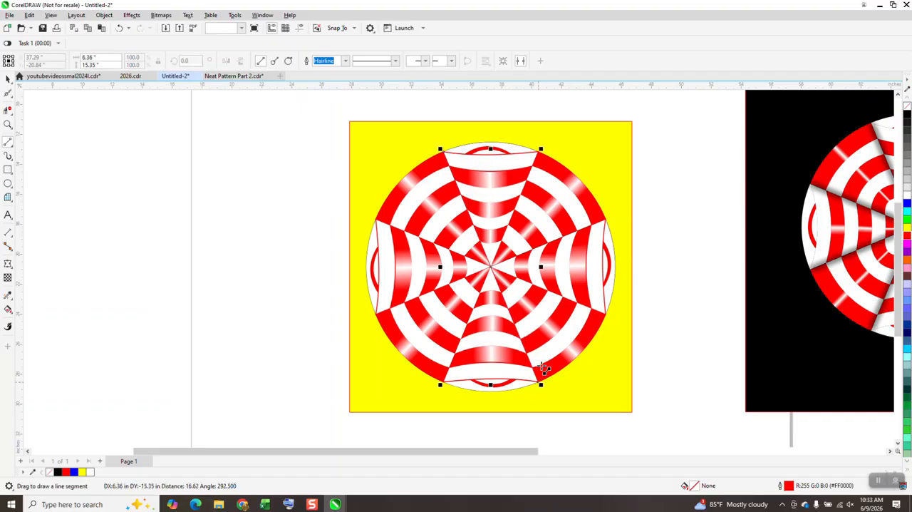
Step: Give the line along the seam a black outline with a width of 24 pt
{"action": "left_click", "coordinate": [346, 61]}
{"action": "left_click", "coordinate": [332, 148]}
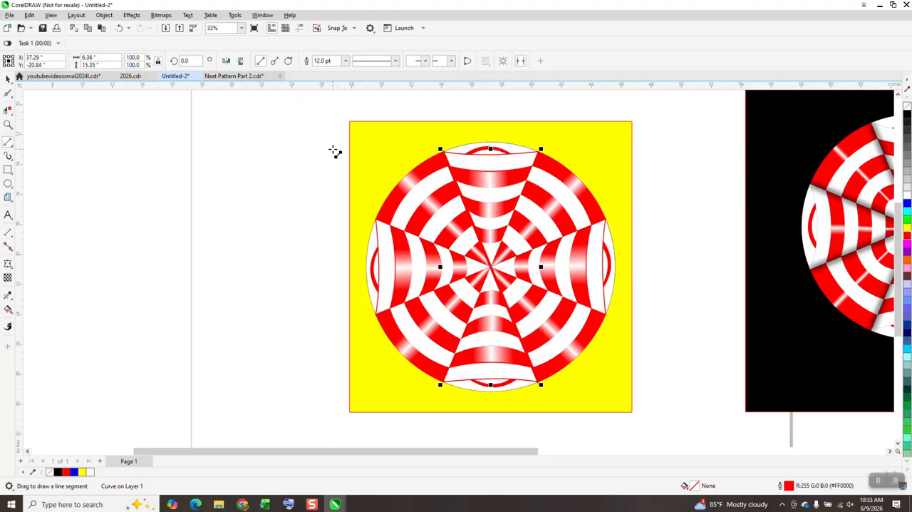
{"action": "left_click", "coordinate": [908, 115]}
{"action": "right_click", "coordinate": [907, 115]}
{"action": "left_click", "coordinate": [345, 61]}
{"action": "left_click", "coordinate": [327, 165]}
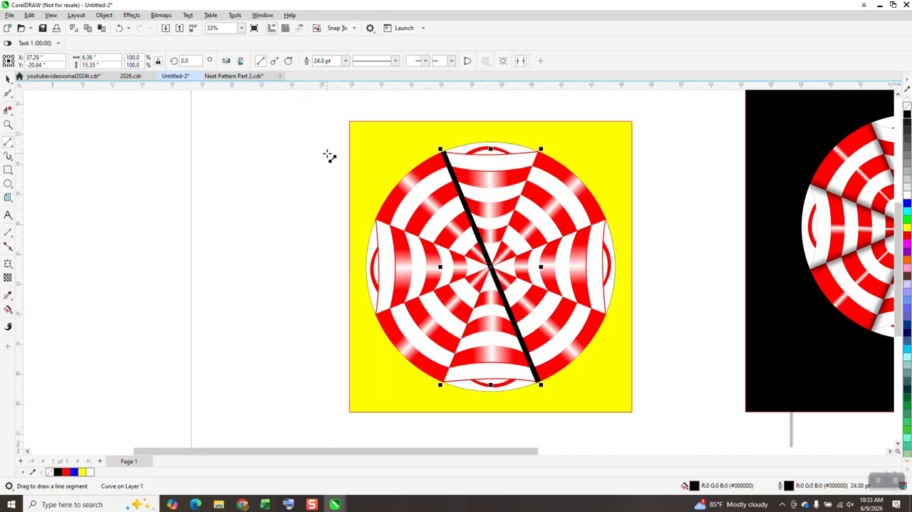
Step: Apply a Gaussian Blur with a radius of 80.9 to the black line and bring it to the front
{"action": "left_click", "coordinate": [133, 16]}
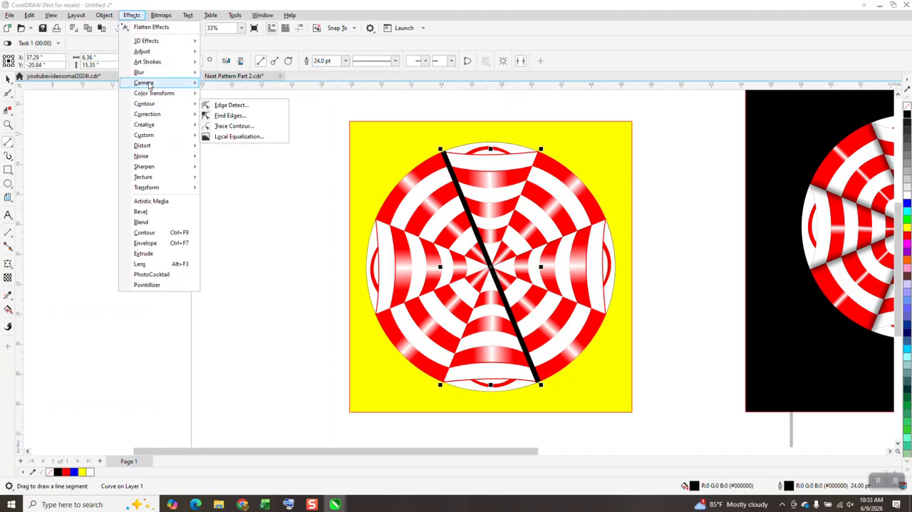
{"action": "mouse_move", "coordinate": [147, 74]}
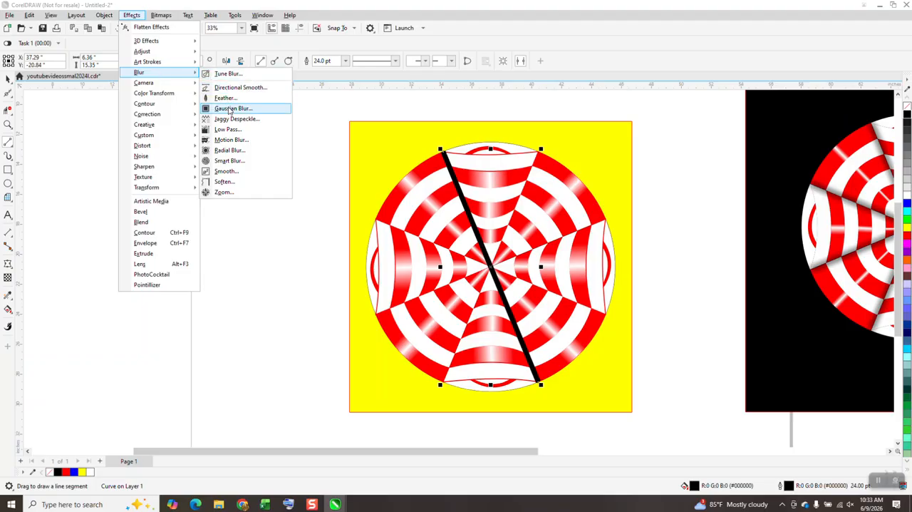
{"action": "left_click", "coordinate": [229, 109]}
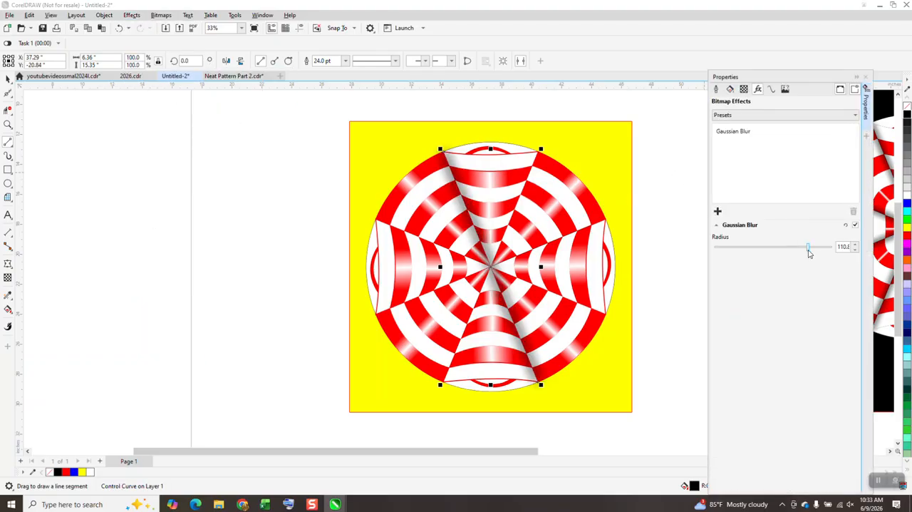
{"action": "left_click_drag", "start_coordinate": [809, 253], "coordinate": [799, 255]}
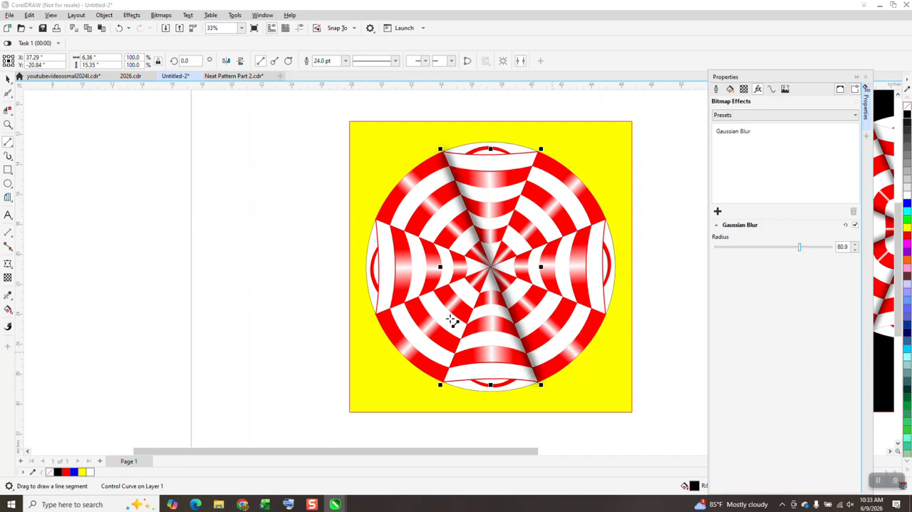
{"action": "left_click", "coordinate": [8, 79]}
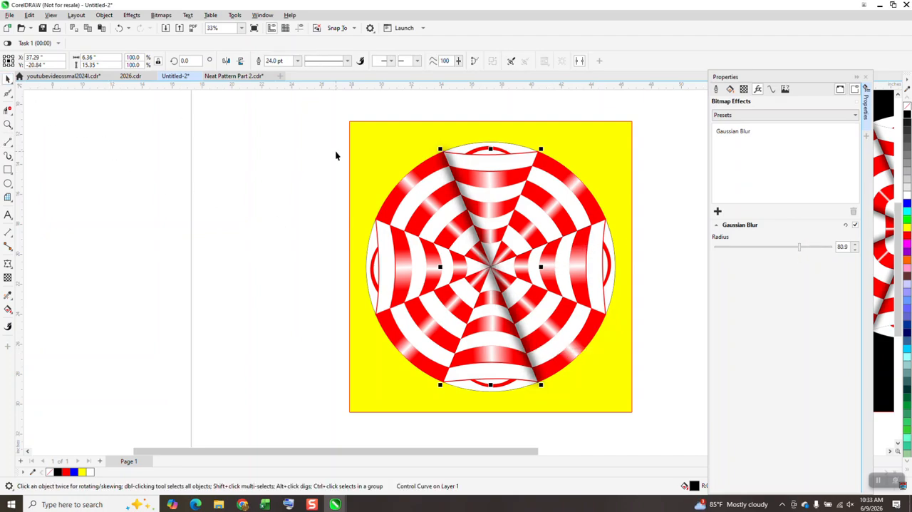
{"action": "key", "text": "shift+Page_Up"}
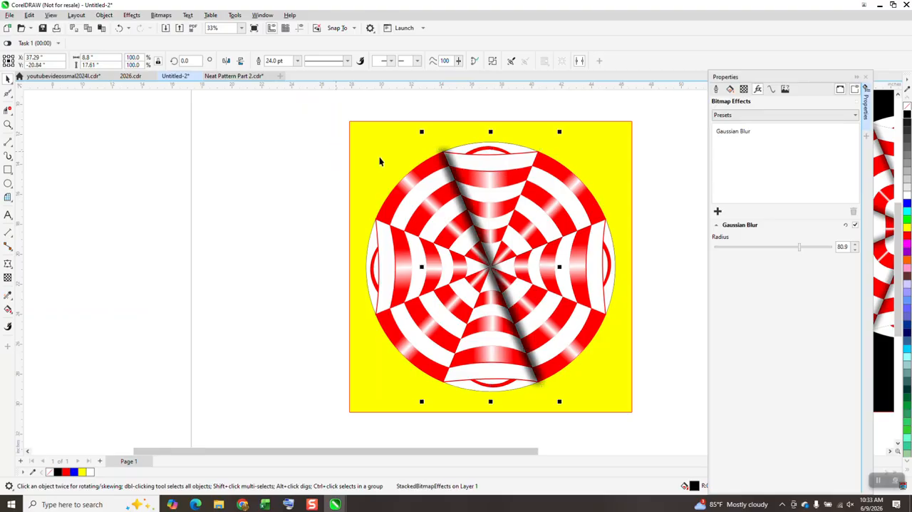
Step: Rotate a copy of the blurred line by 45 degrees and repeat it twice so every seam is shaded, then deselect
{"action": "left_click", "coordinate": [198, 62]}
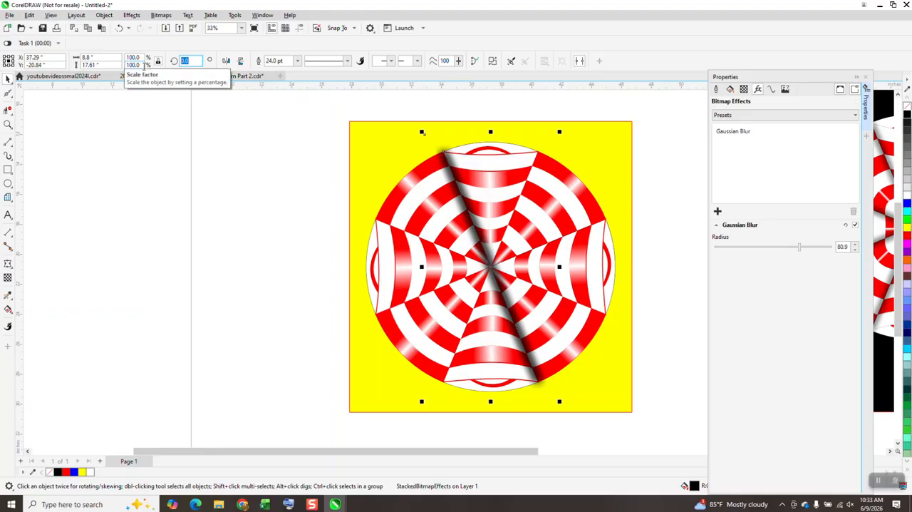
{"action": "type", "text": "45"}
{"action": "key", "text": "Return"}
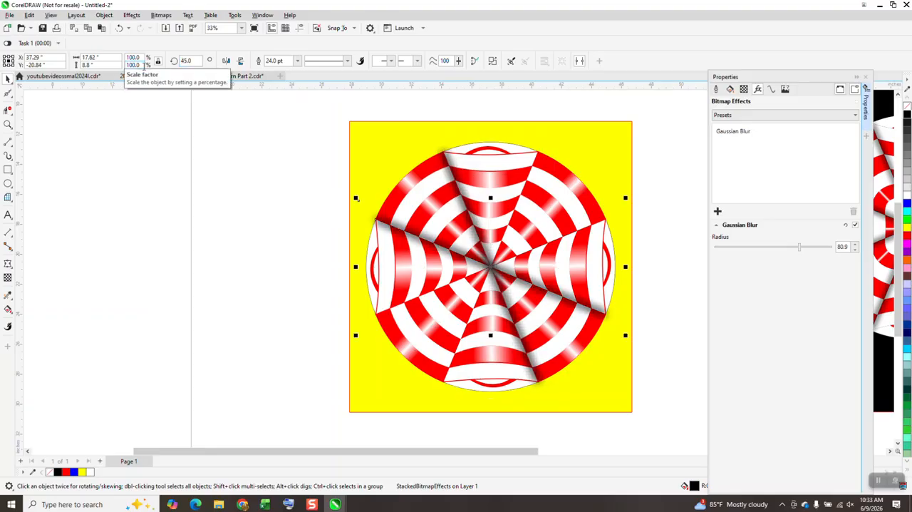
{"action": "key", "text": "Return"}
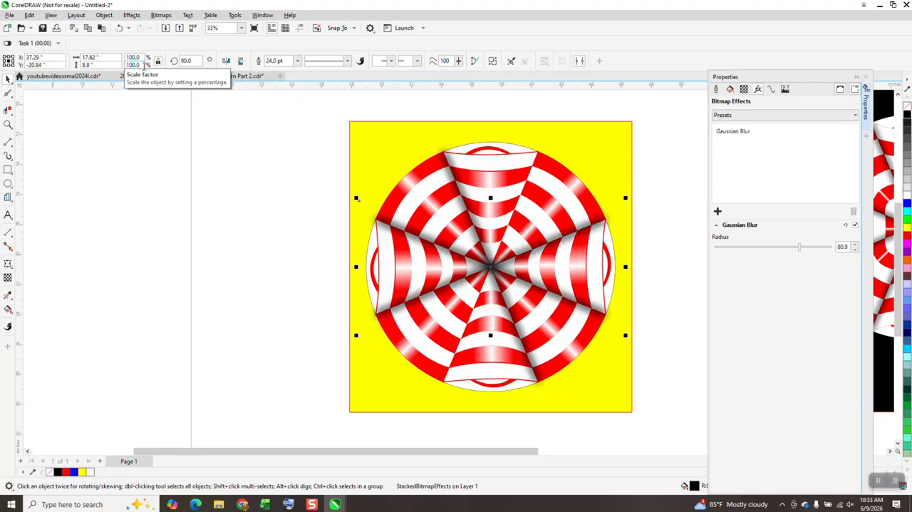
{"action": "key", "text": "Return"}
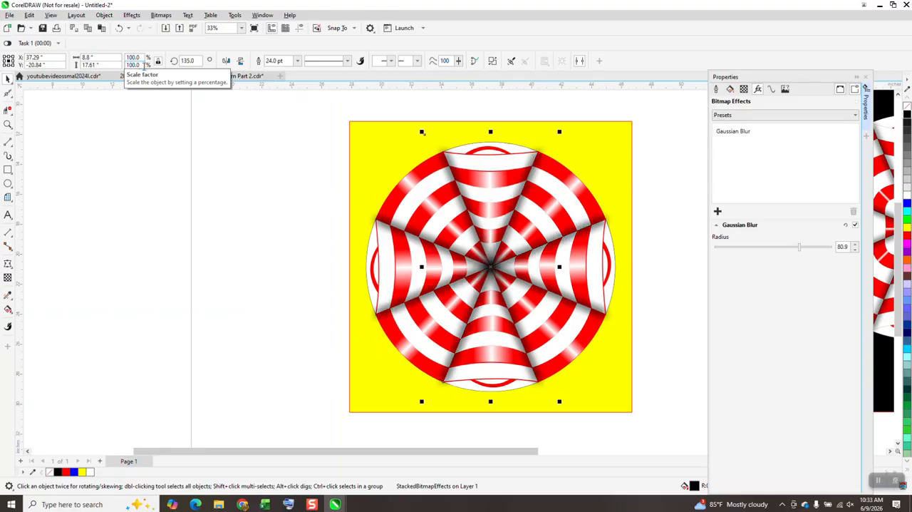
{"action": "left_click", "coordinate": [669, 218]}
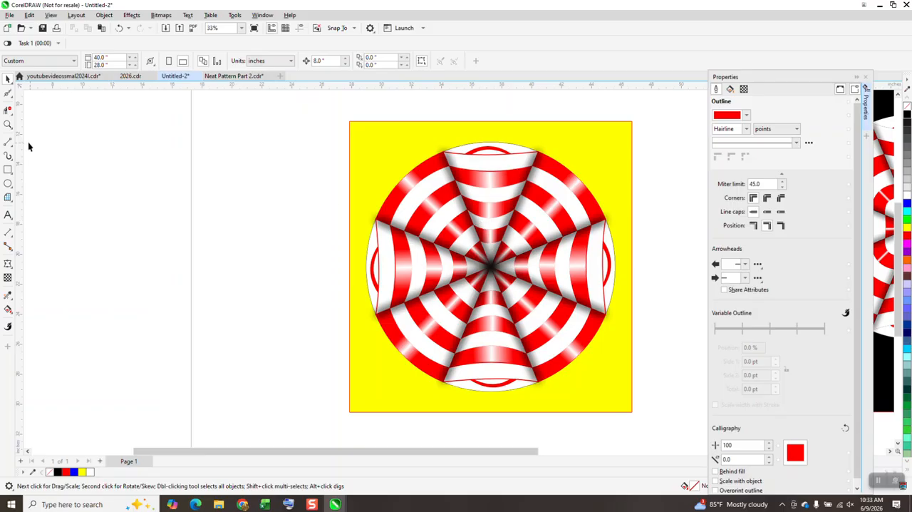
Step: Fill the yellow background rectangle with black and close the Properties docker
{"action": "left_click", "coordinate": [8, 125]}
{"action": "left_click_drag", "start_coordinate": [454, 142], "coordinate": [590, 234]}
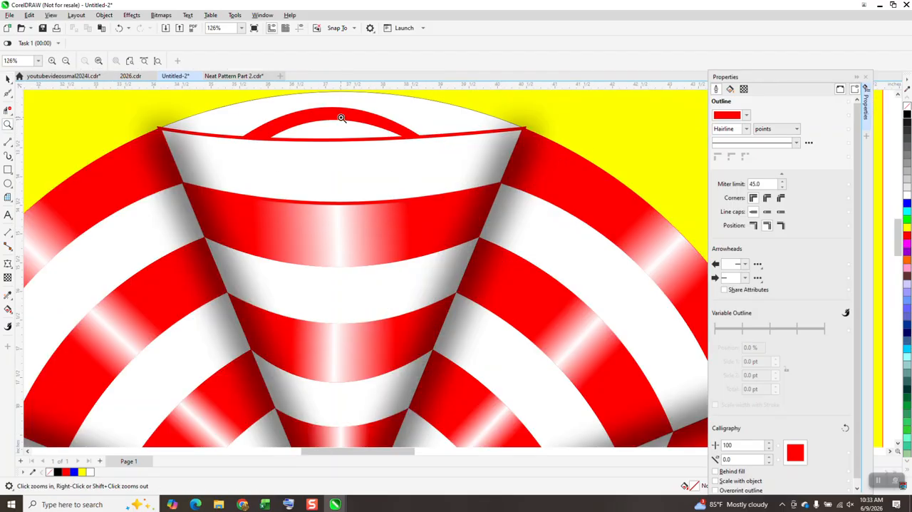
{"action": "scroll", "coordinate": [341, 117], "scroll_direction": "down", "scroll_amount": 4}
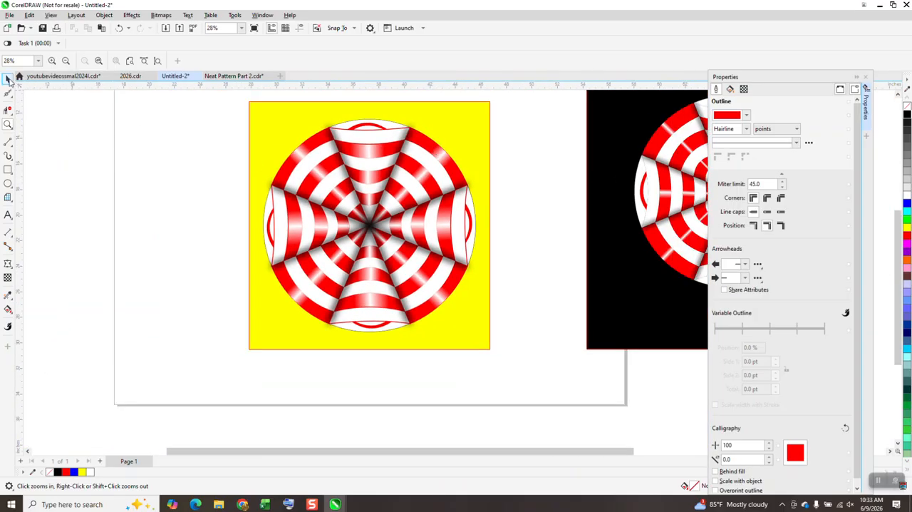
{"action": "left_click", "coordinate": [8, 80]}
{"action": "left_click", "coordinate": [419, 107]}
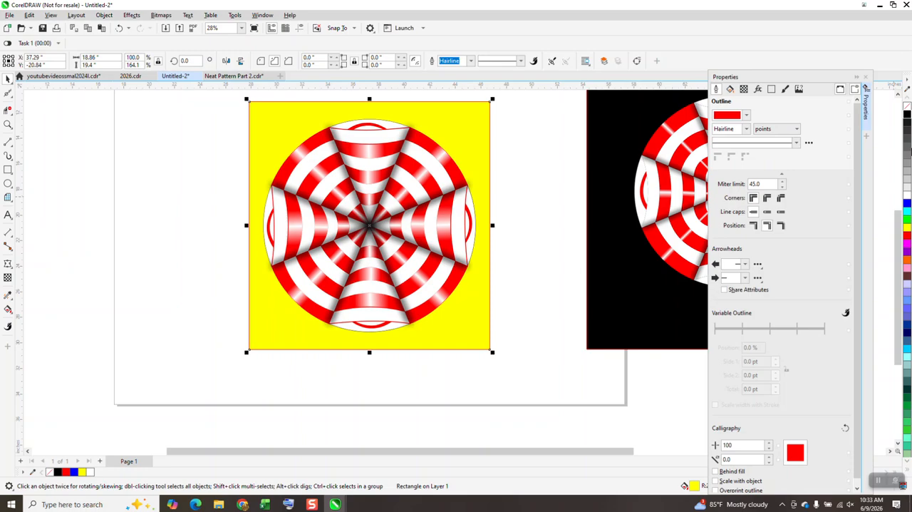
{"action": "left_click", "coordinate": [867, 77]}
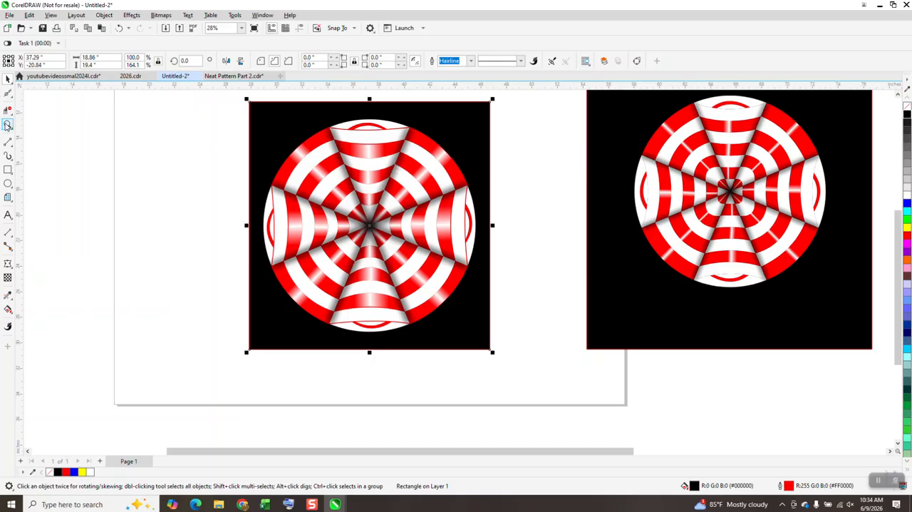
{"action": "left_click", "coordinate": [8, 124]}
{"action": "left_click_drag", "start_coordinate": [304, 134], "coordinate": [426, 211]}
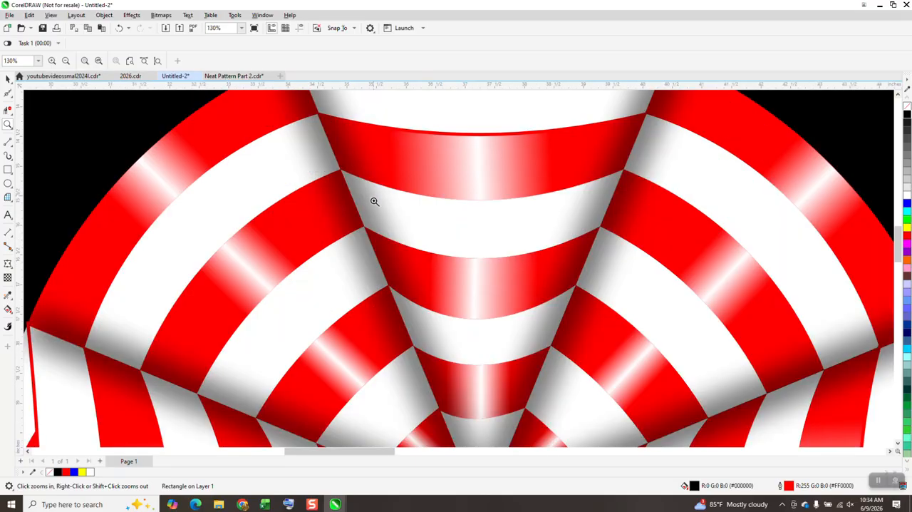
{"action": "scroll", "coordinate": [348, 194], "scroll_direction": "down", "scroll_amount": 1}
{"action": "scroll", "coordinate": [347, 191], "scroll_direction": "down", "scroll_amount": 4}
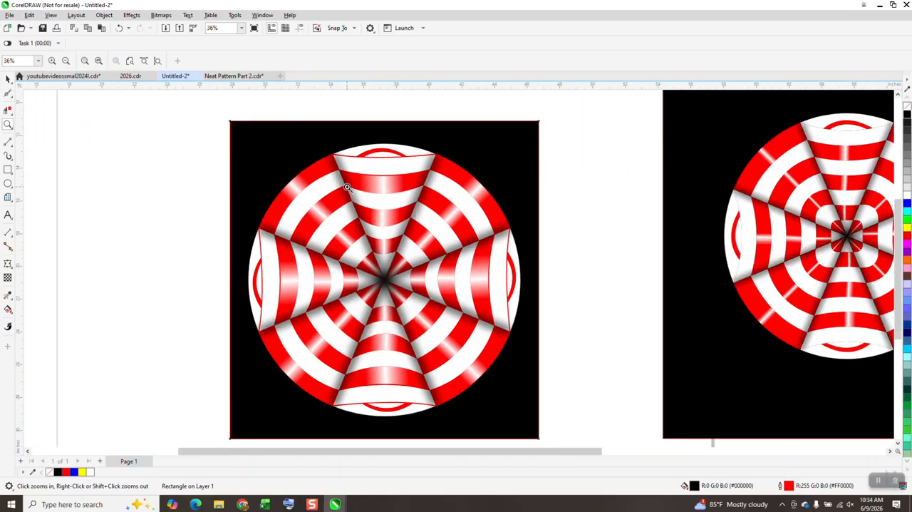